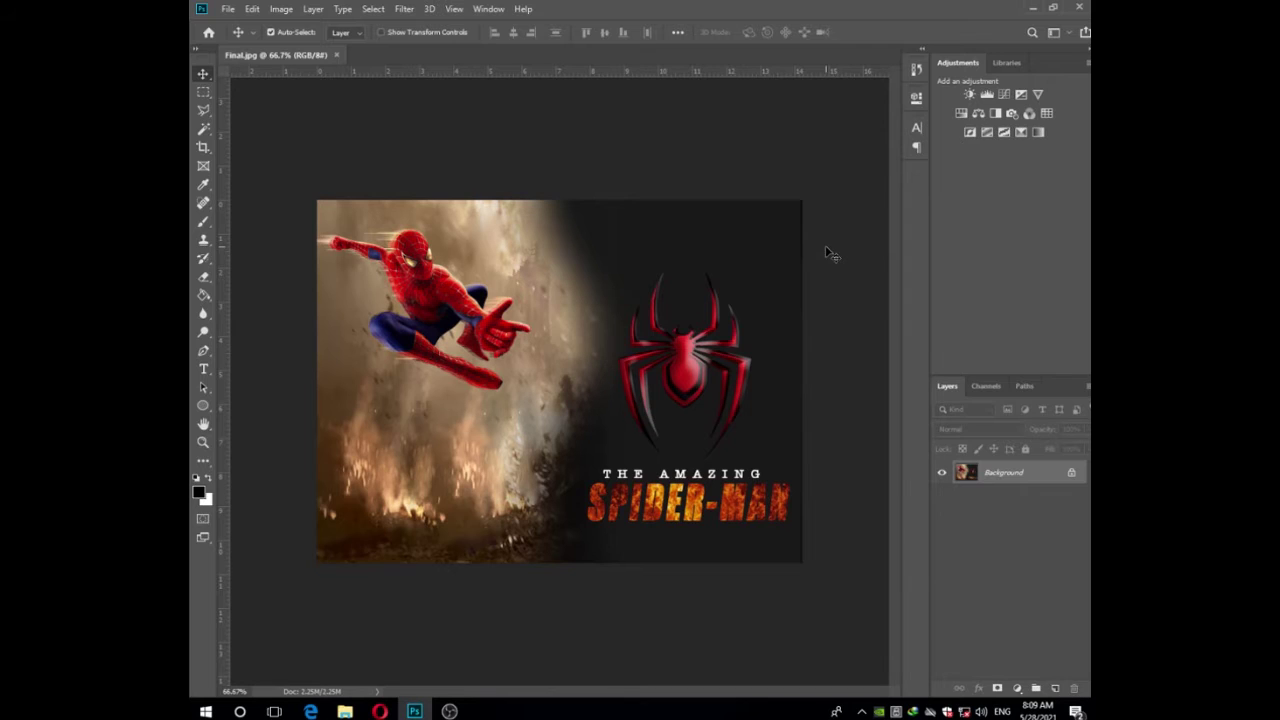
Open 01.jpg, 02.jpg, 03.jpg, 04.jpg and Final.jpg together from the 08 project folder
click(228, 10)
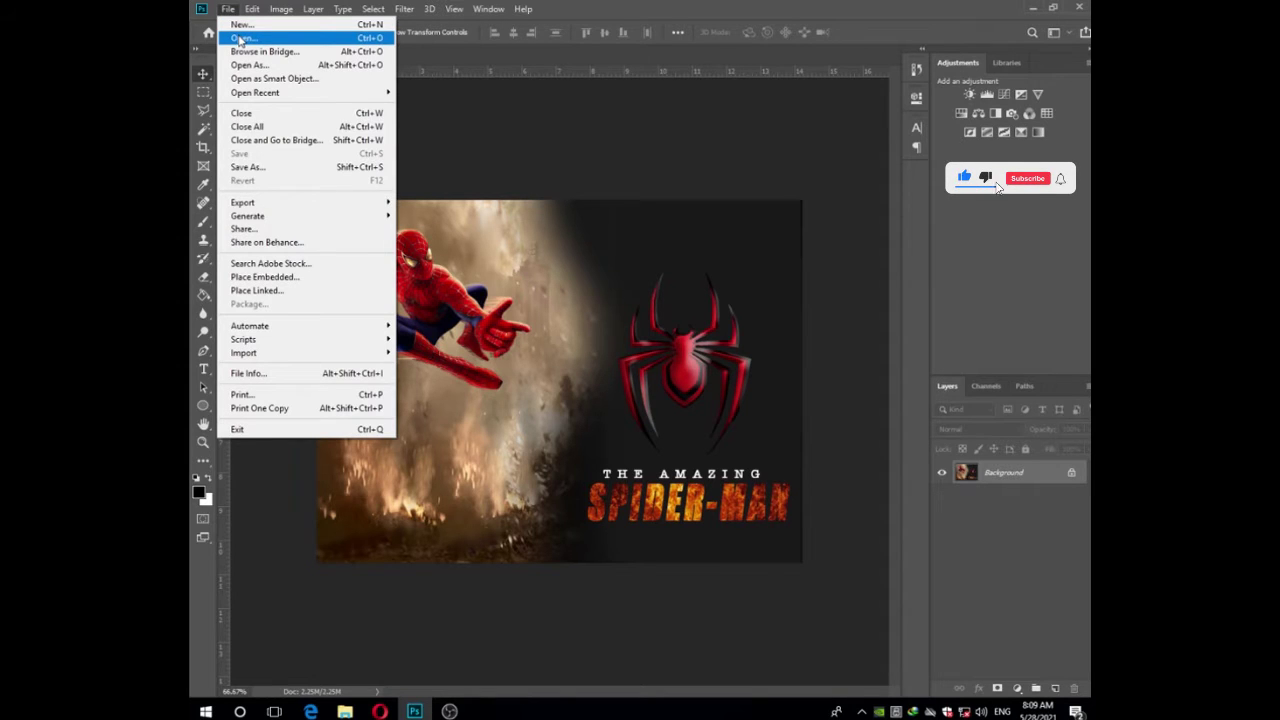
click(240, 38)
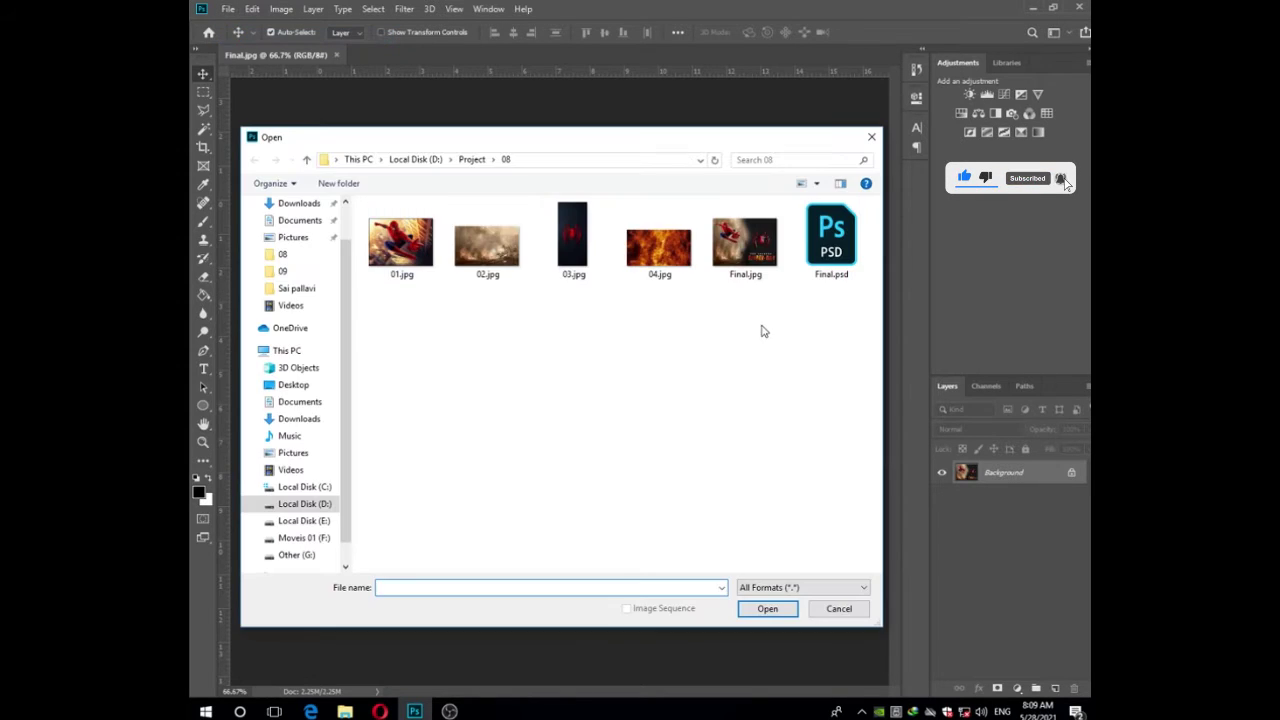
drag(762, 330, 420, 255)
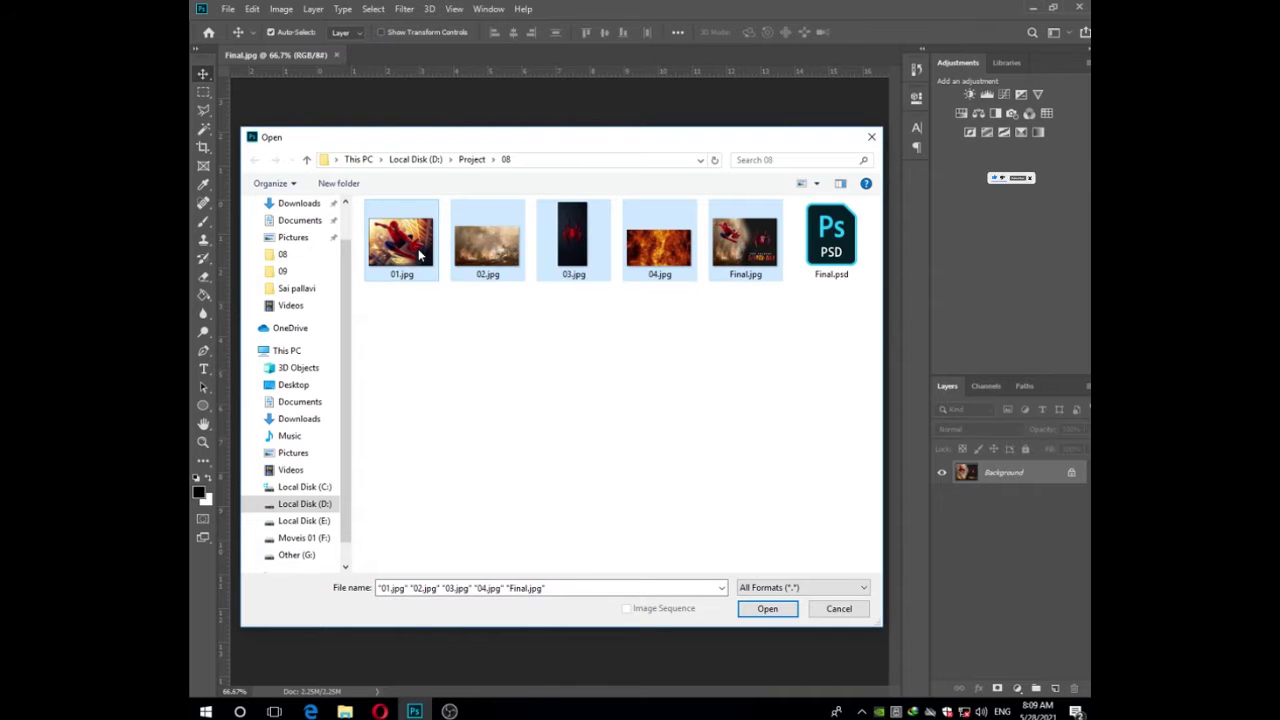
key(Return)
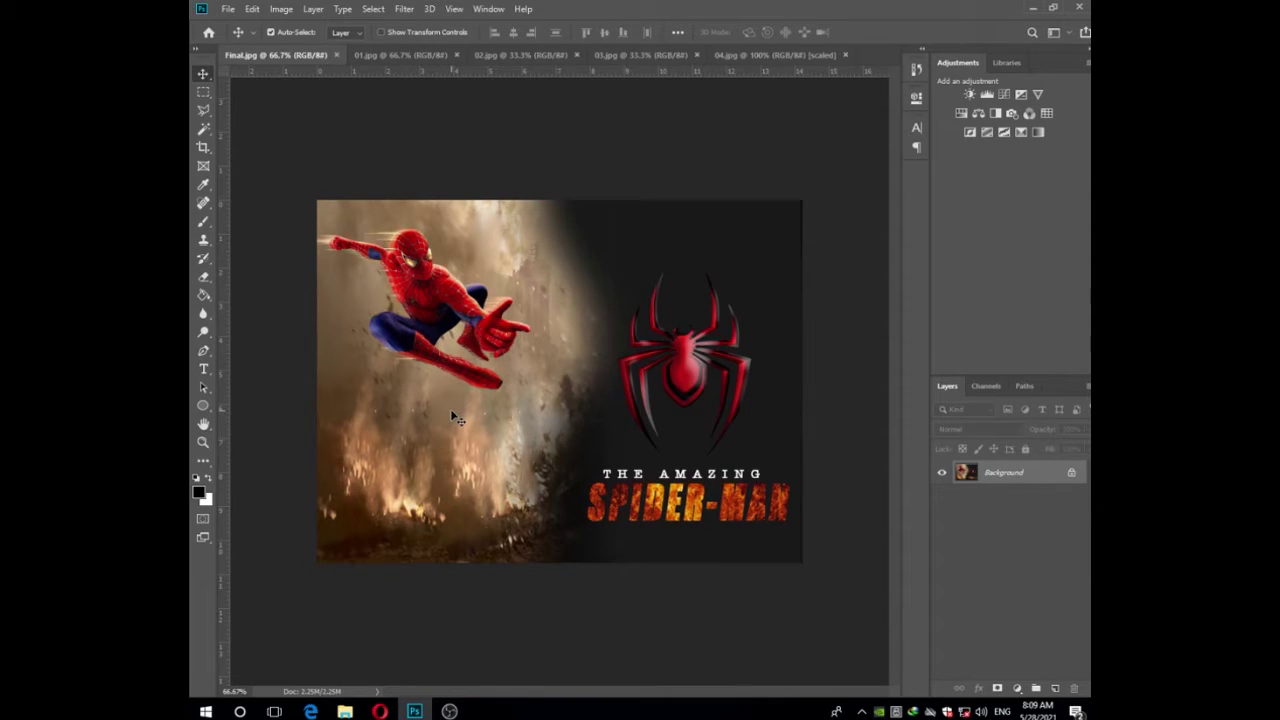
Look through the opened source images and compare the Spider-Man figure in 01.jpg with the one in Final.jpg
click(400, 54)
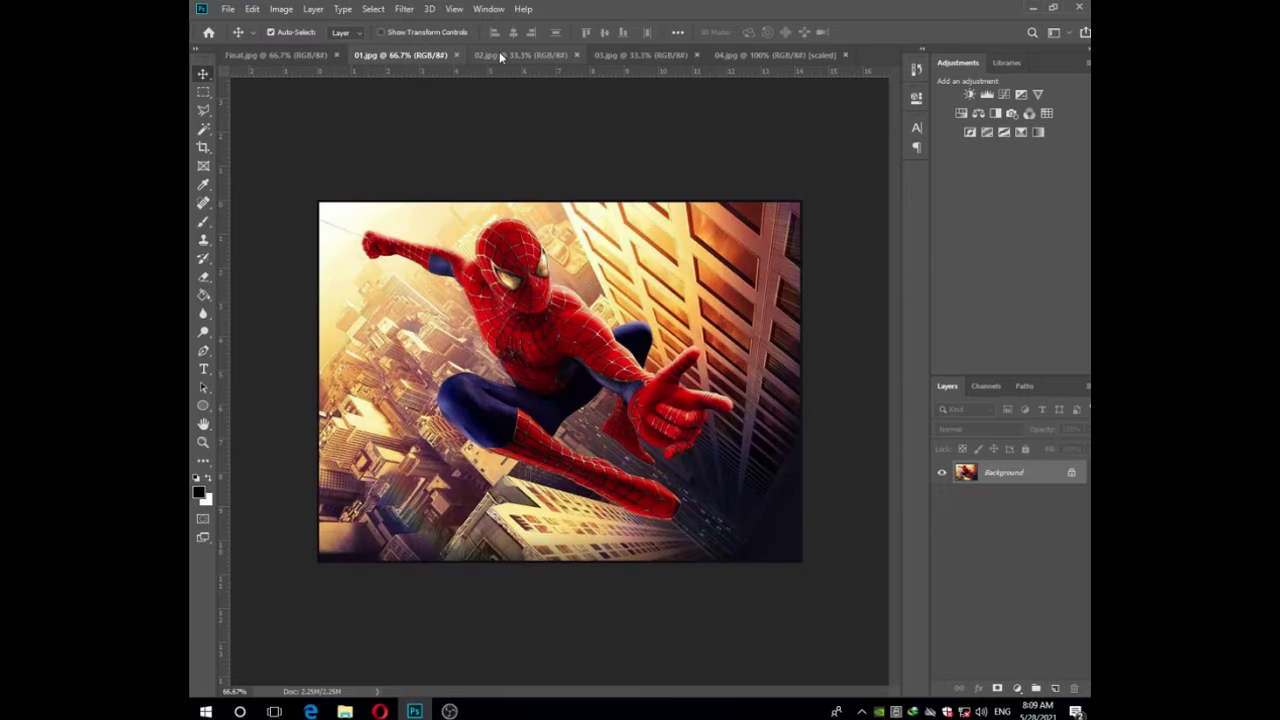
click(562, 55)
click(640, 55)
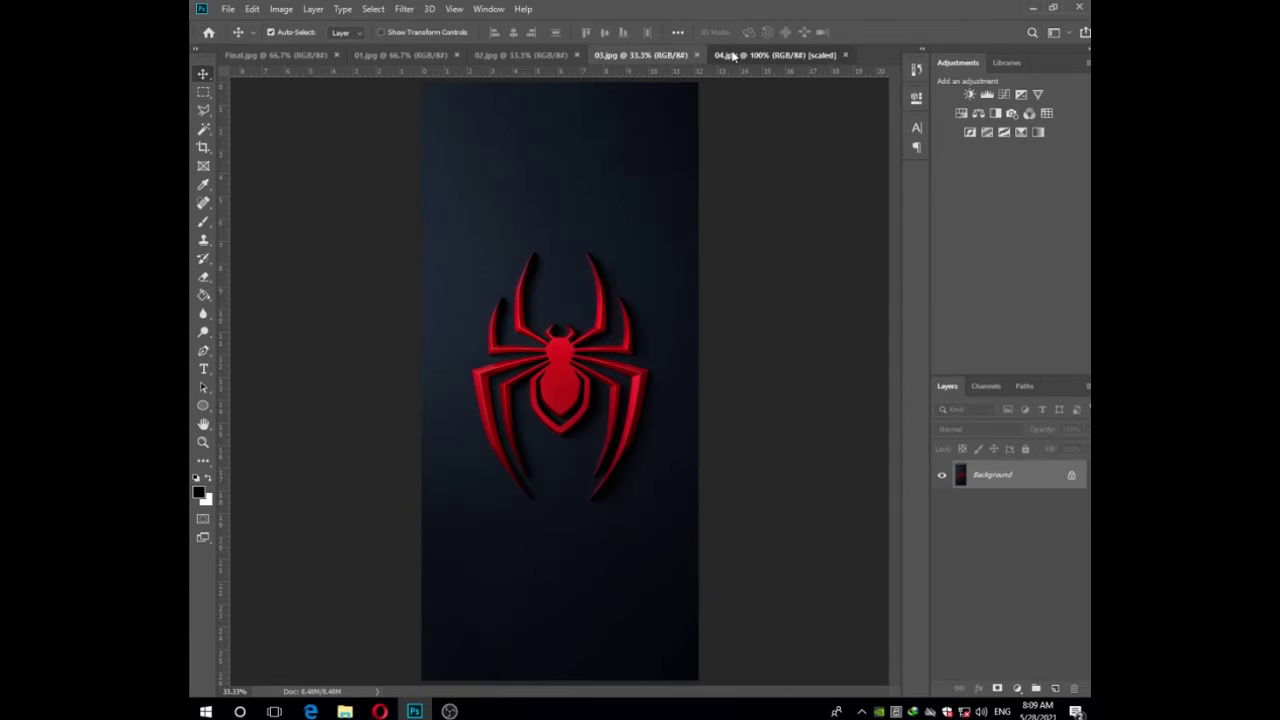
click(775, 55)
click(368, 57)
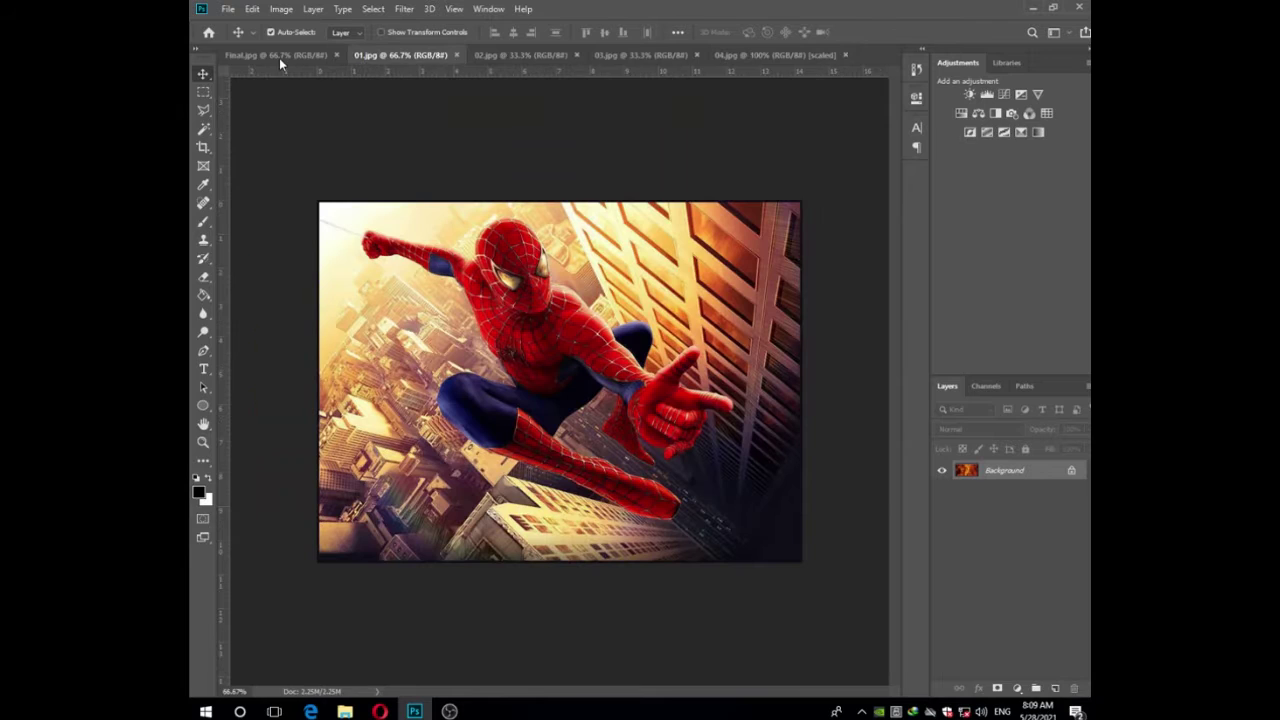
click(279, 56)
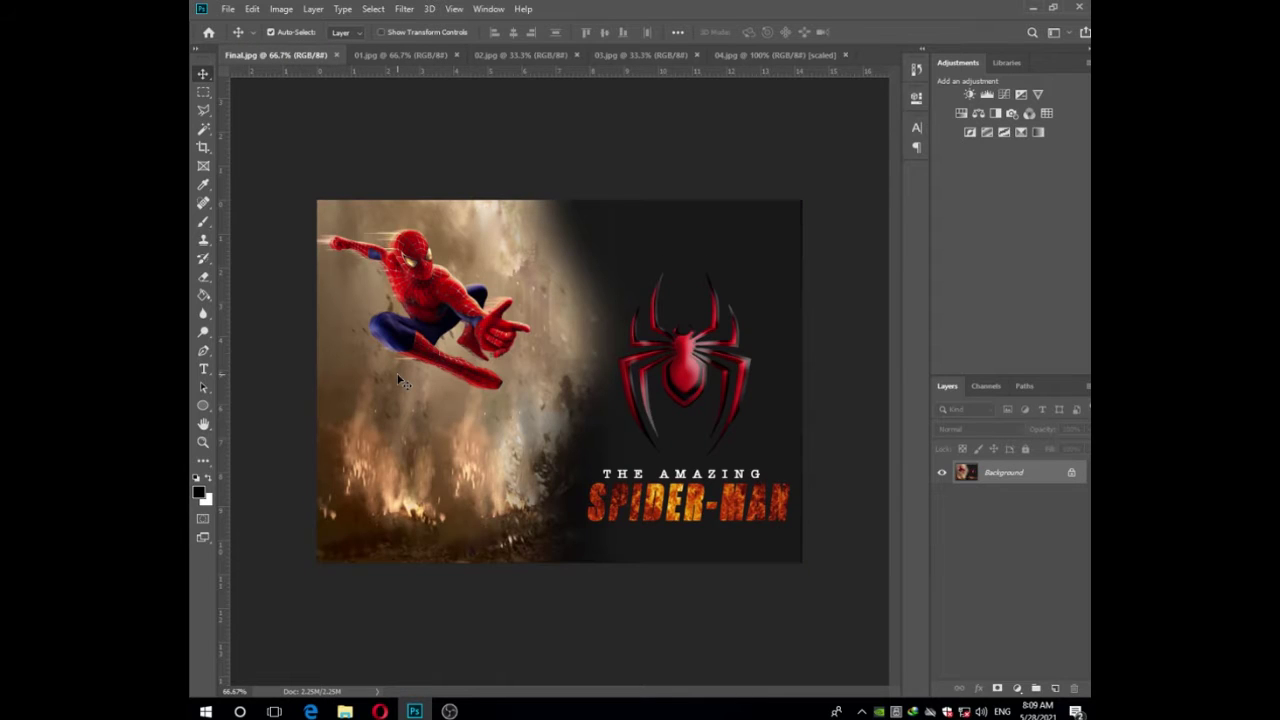
click(420, 57)
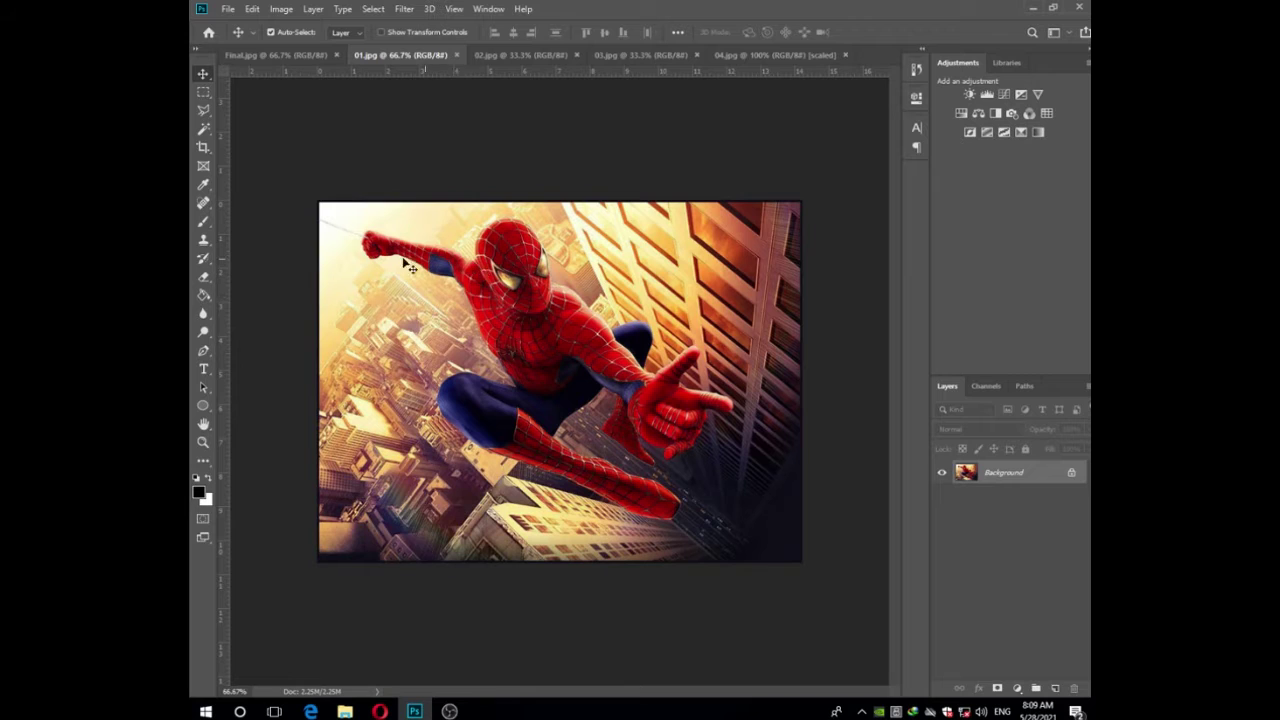
click(280, 57)
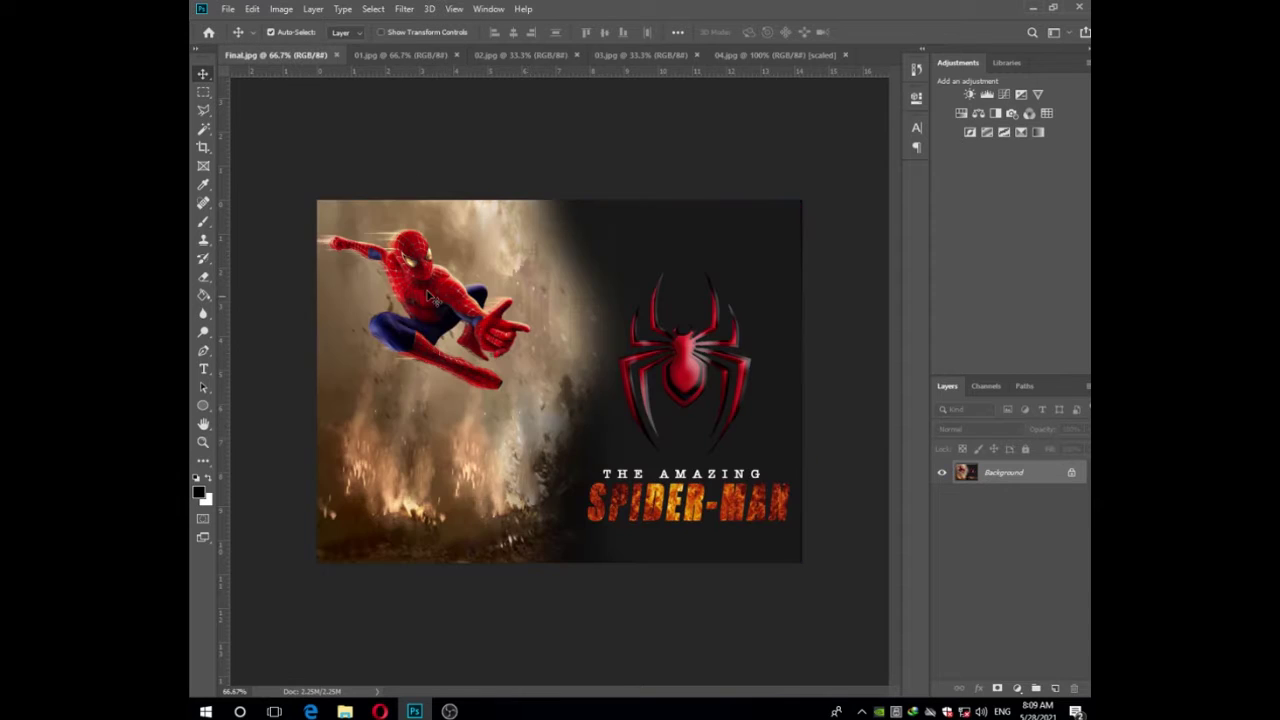
click(410, 58)
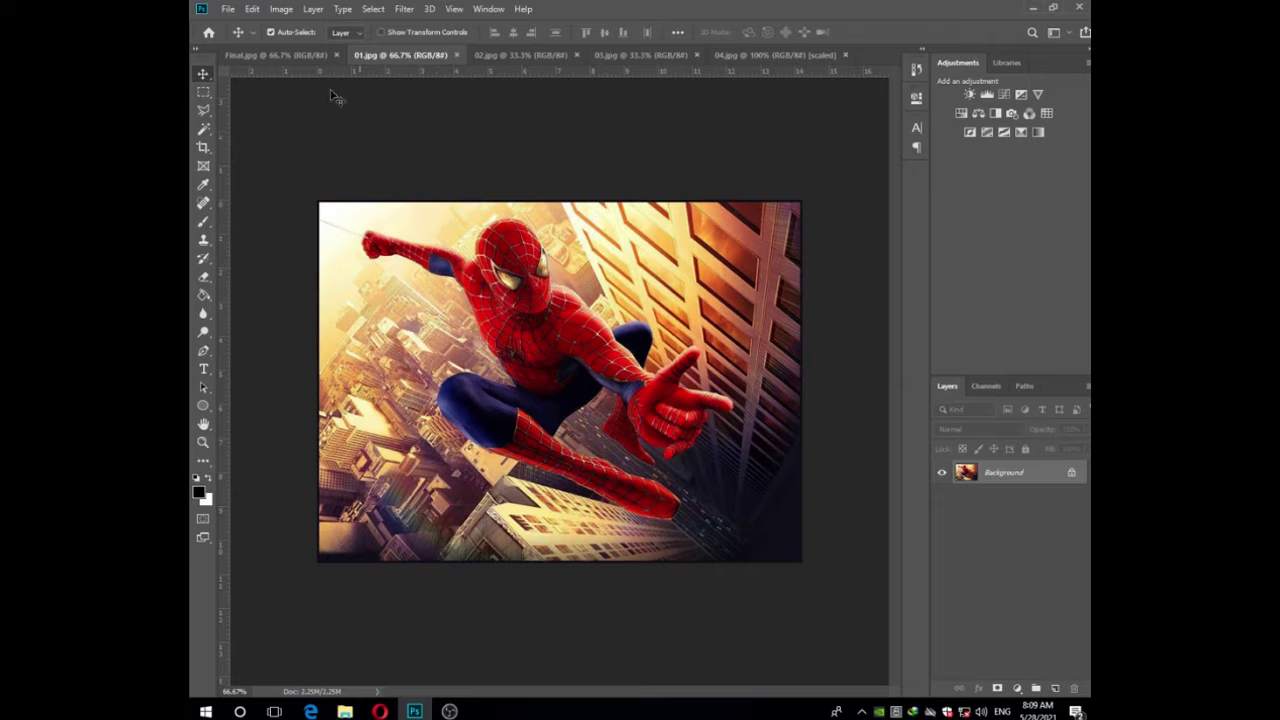
Float Final.jpg as a small, zoomed-out reference window placed clear of the 01.jpg artwork
drag(286, 56, 341, 135)
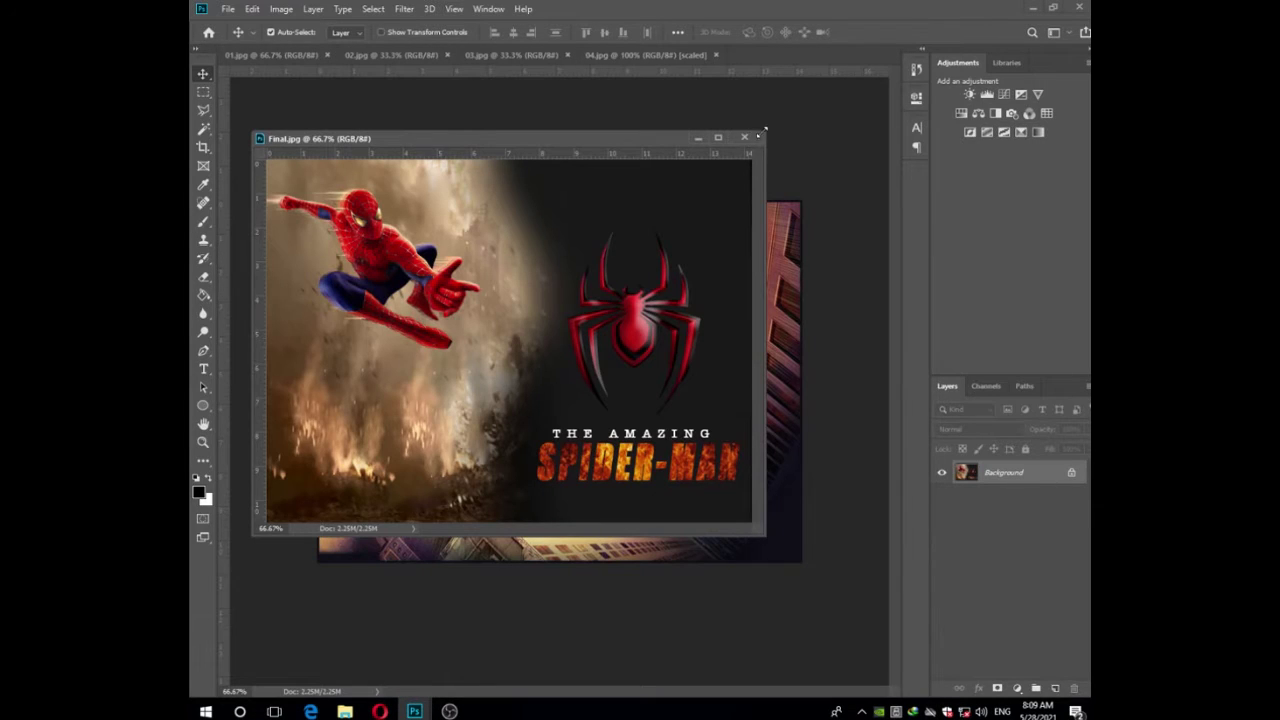
drag(763, 130, 582, 302)
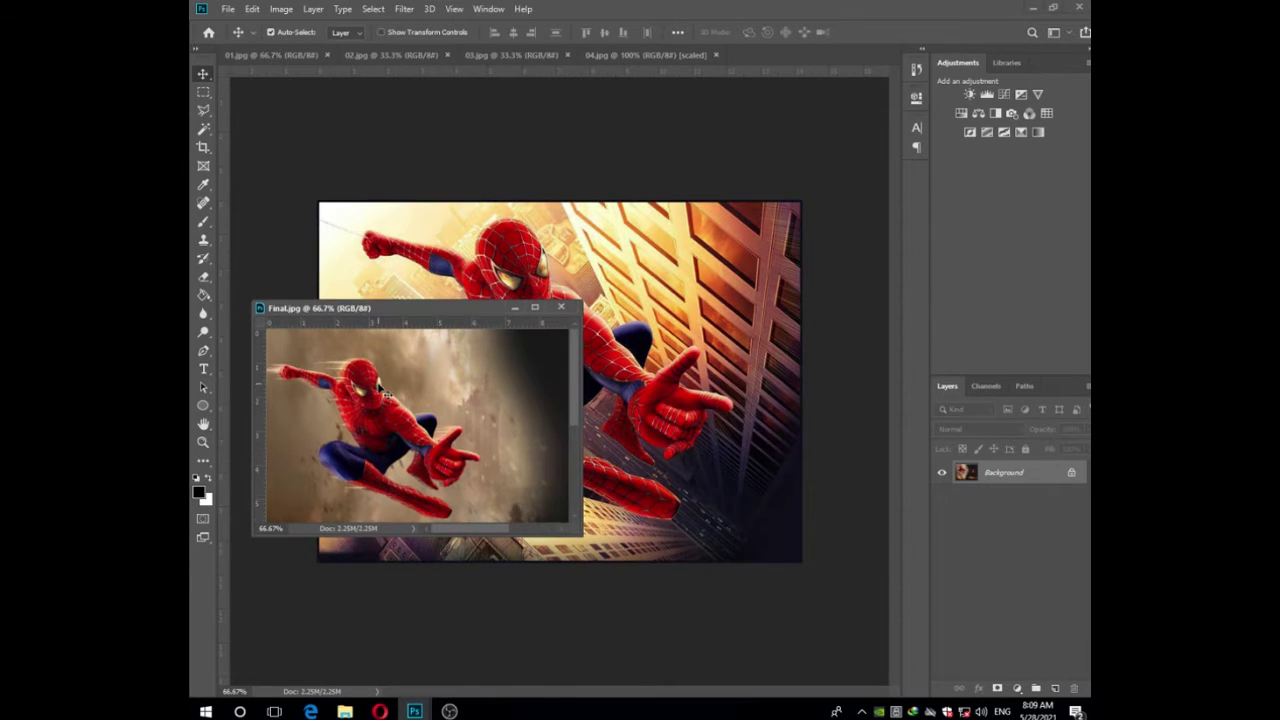
scroll(387, 394, down, 4)
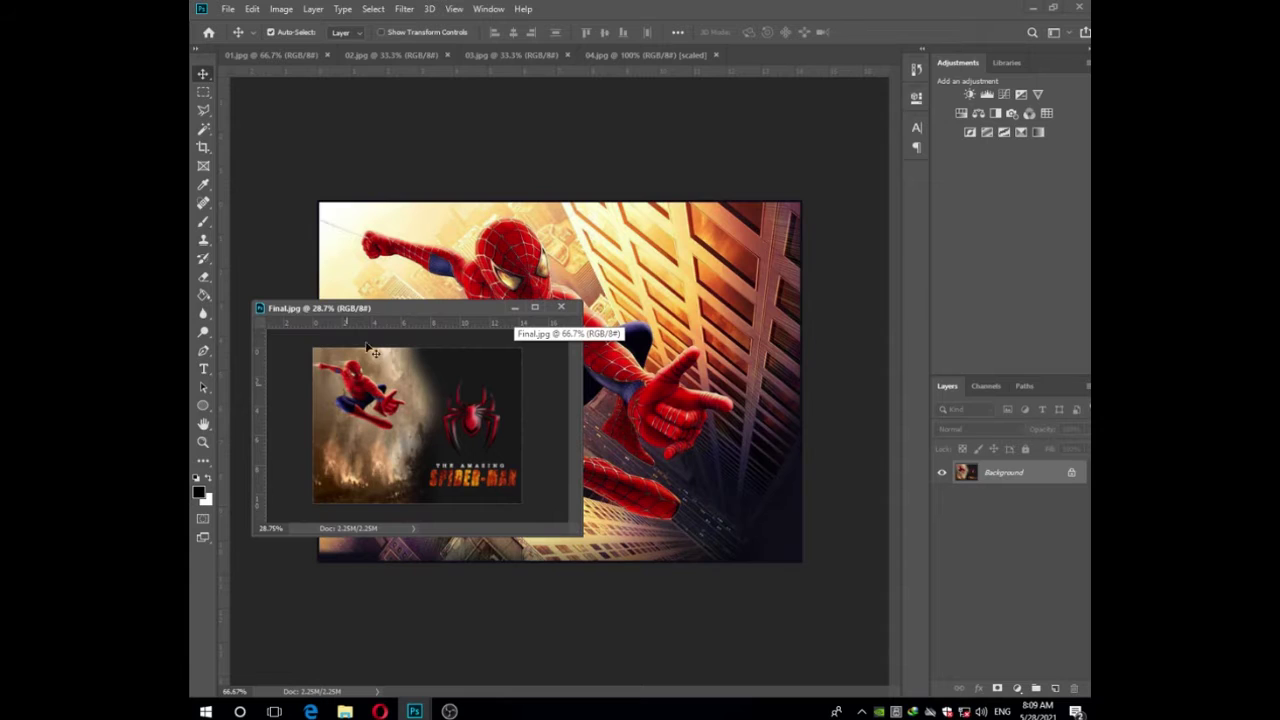
drag(435, 309, 1004, 7)
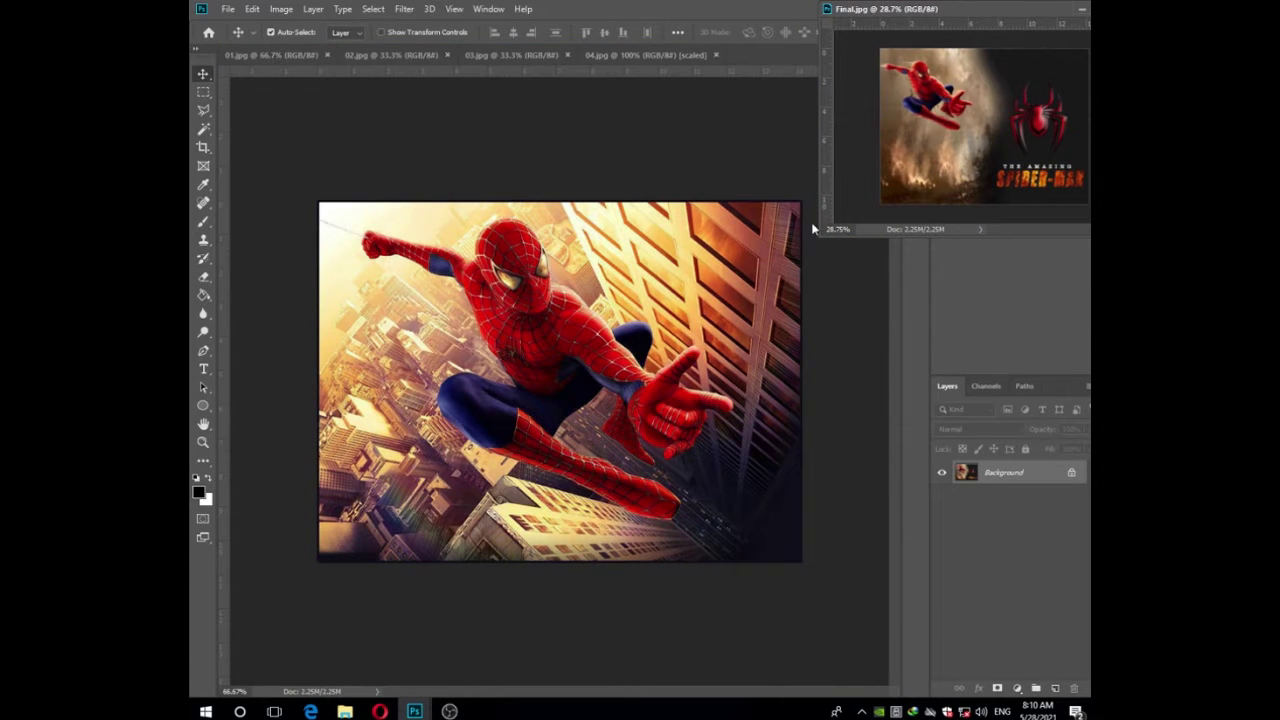
drag(819, 231, 866, 233)
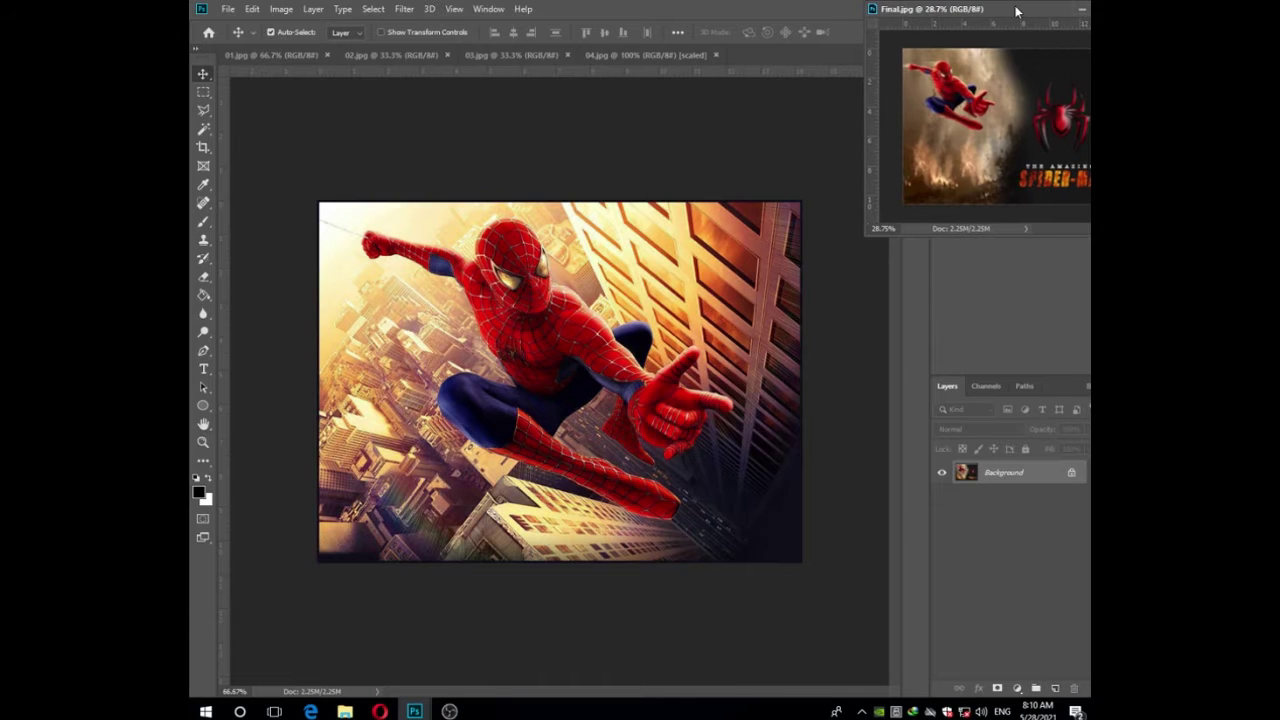
drag(1017, 10, 993, 11)
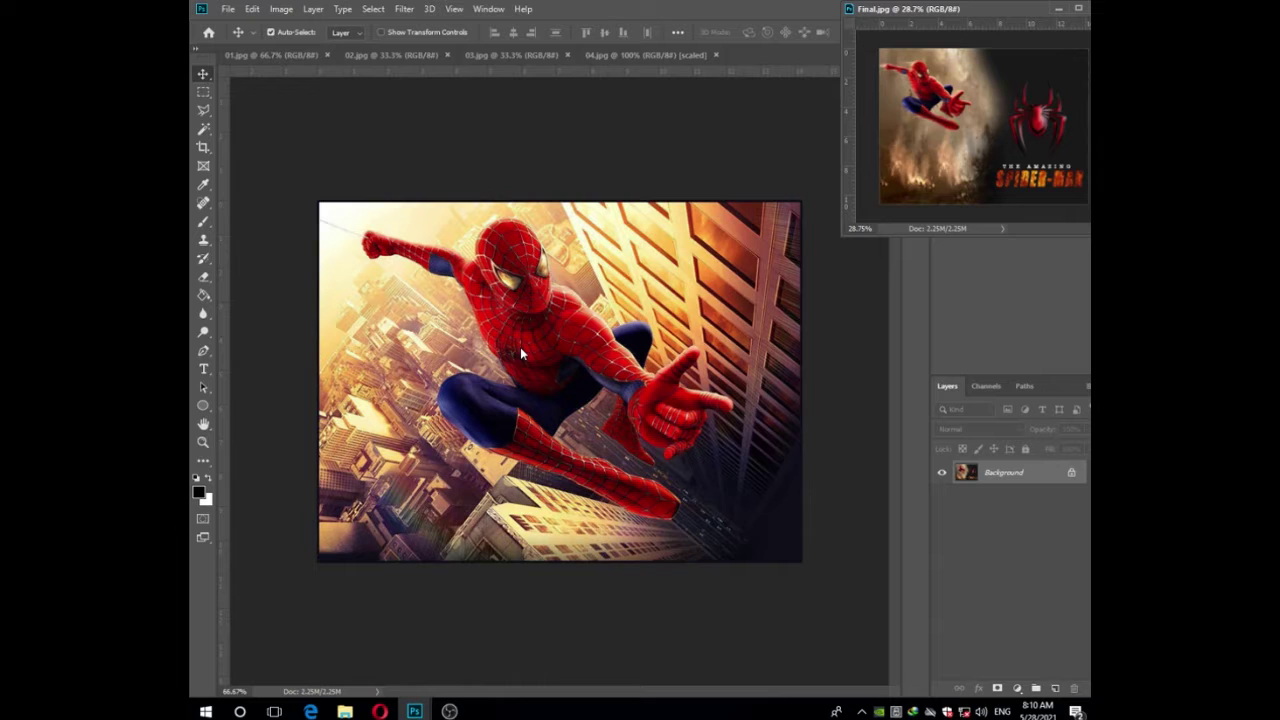
Select Spider-Man's head, torso and outstretched hand in 01.jpg with the Quick Selection tool
drag(207, 134, 245, 128)
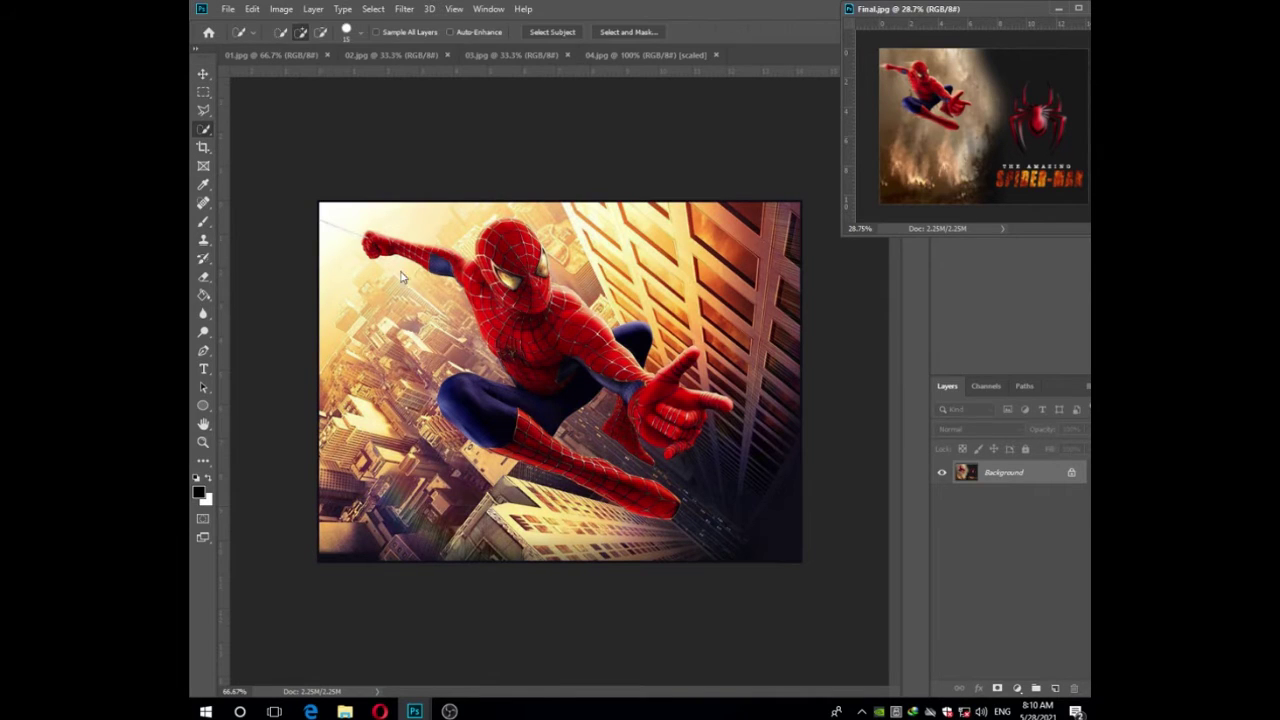
click(511, 260)
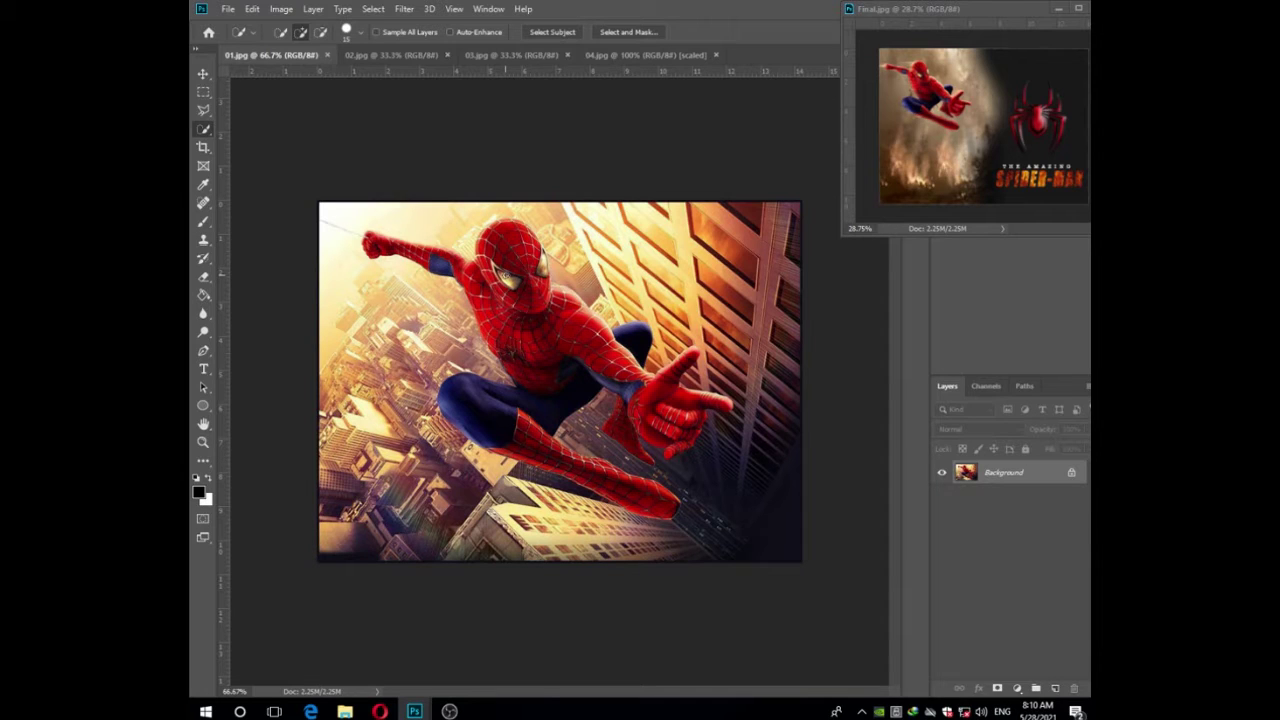
mouse_move(505, 270)
mouse_down()
mouse_move(495, 245)
mouse_move(525, 300)
mouse_move(568, 328)
mouse_up()
scroll(568, 328, up, 3)
mouse_move(613, 291)
mouse_down()
mouse_move(609, 323)
mouse_move(710, 425)
mouse_move(777, 463)
mouse_move(783, 511)
mouse_move(799, 513)
mouse_move(746, 504)
mouse_move(746, 468)
mouse_move(667, 352)
mouse_move(715, 338)
mouse_move(646, 361)
mouse_move(582, 427)
mouse_move(546, 423)
mouse_move(596, 396)
mouse_move(721, 521)
mouse_move(726, 501)
mouse_move(697, 531)
mouse_up()
mouse_move(809, 538)
mouse_down()
mouse_move(853, 561)
mouse_move(825, 590)
mouse_up()
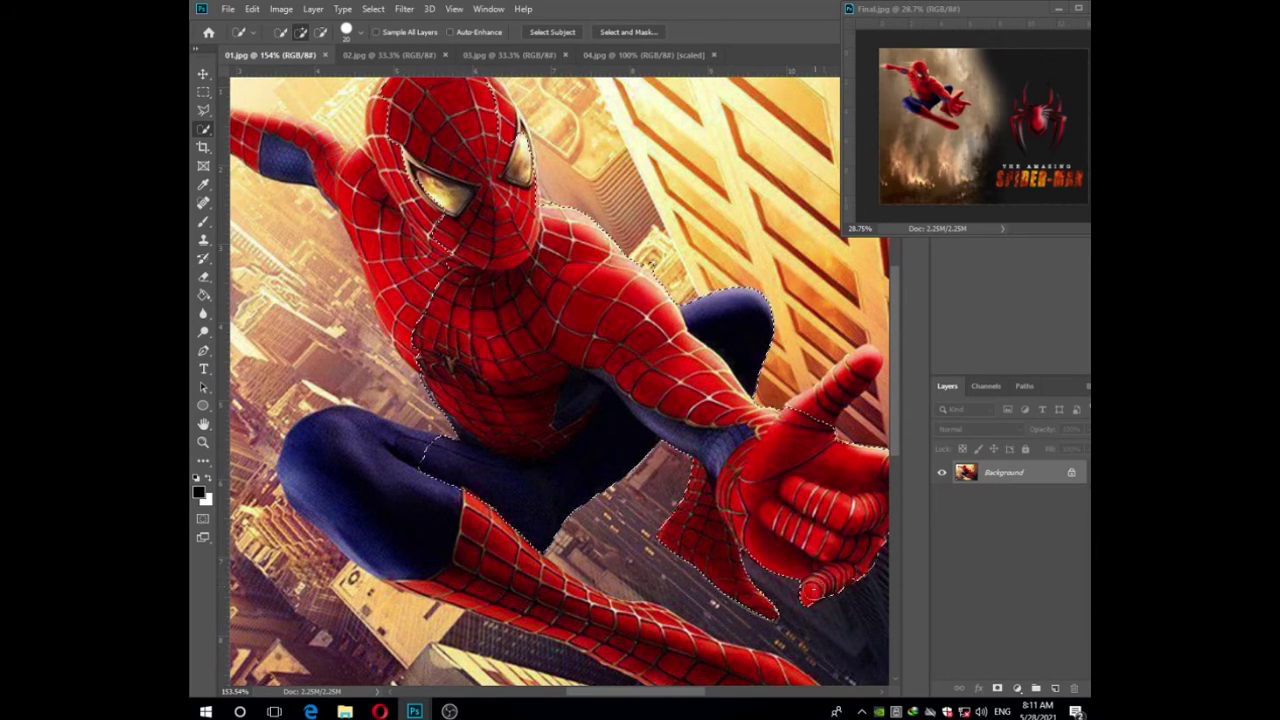
Subtract the stray background beside the pointing finger and extend the selection over the rest of Spider-Man's body
drag(807, 495, 718, 478)
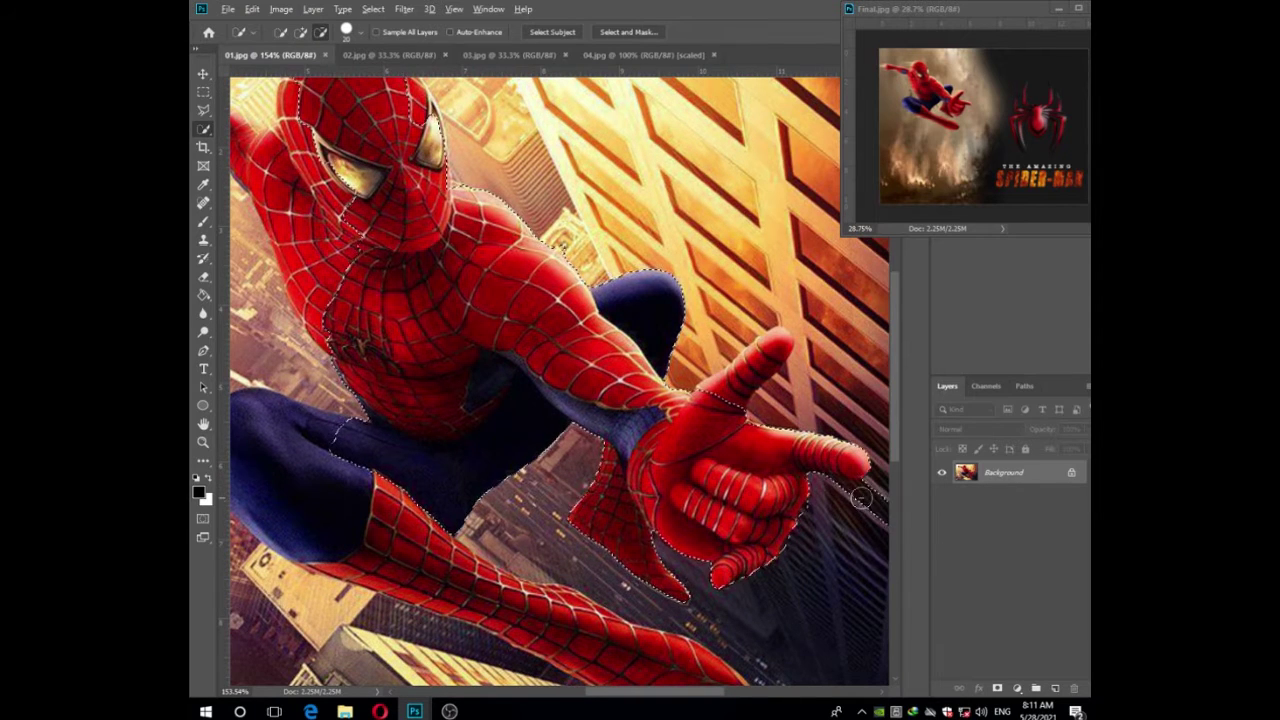
drag(860, 498, 833, 490)
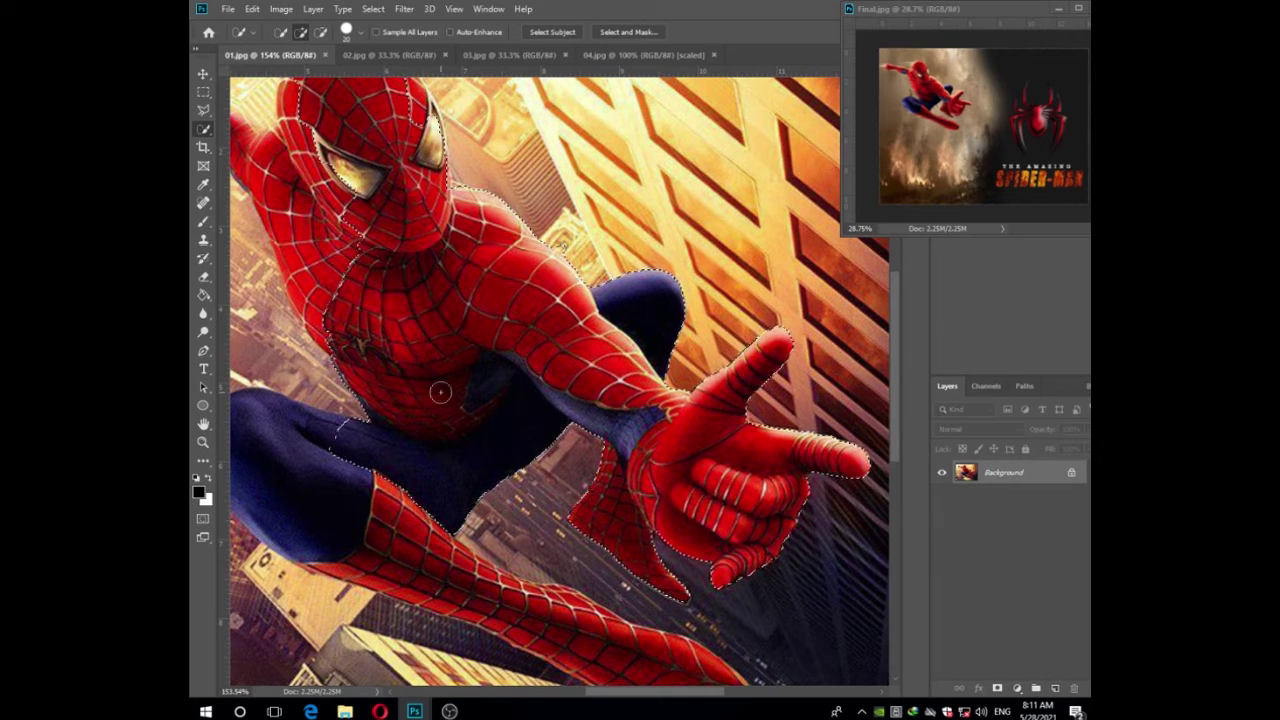
drag(380, 254, 655, 380)
mouse_move(303, 232)
mouse_down()
mouse_move(288, 198)
mouse_move(316, 196)
mouse_move(547, 289)
mouse_move(558, 308)
mouse_up()
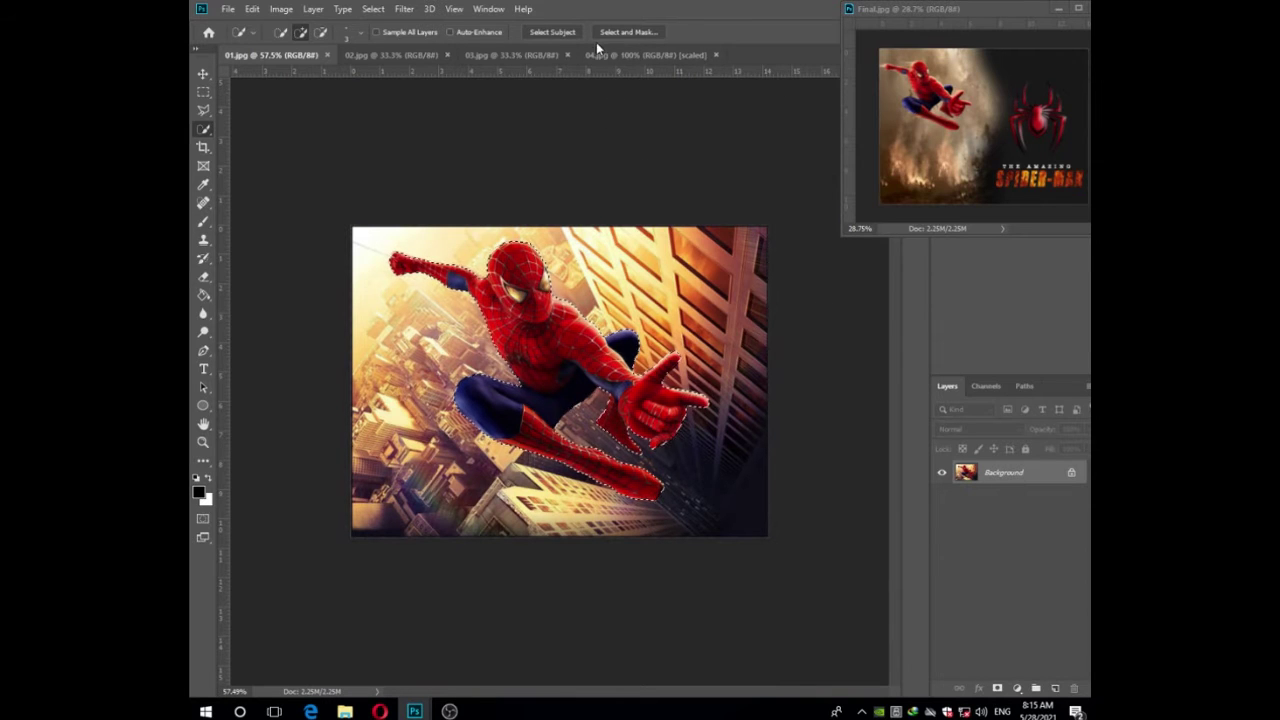
Check the Spider-Man selection in Select and Mask and output it to a New Layer
click(646, 34)
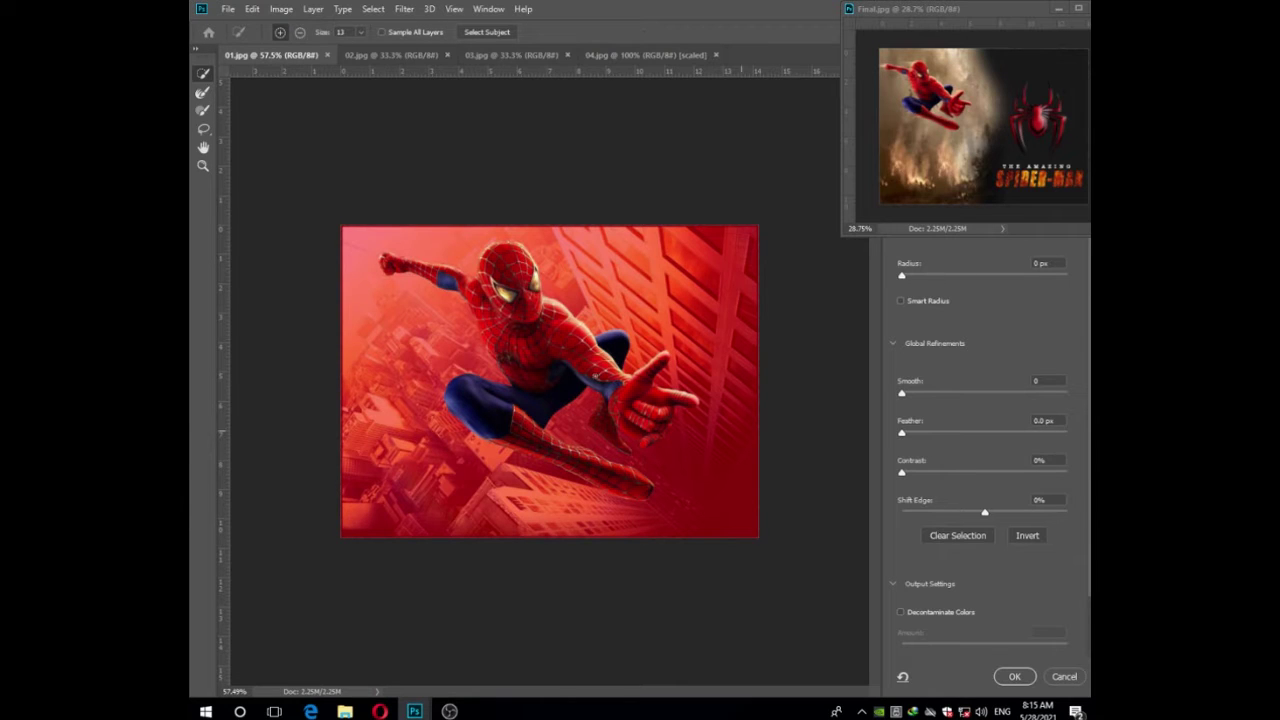
scroll(585, 400, up, 3)
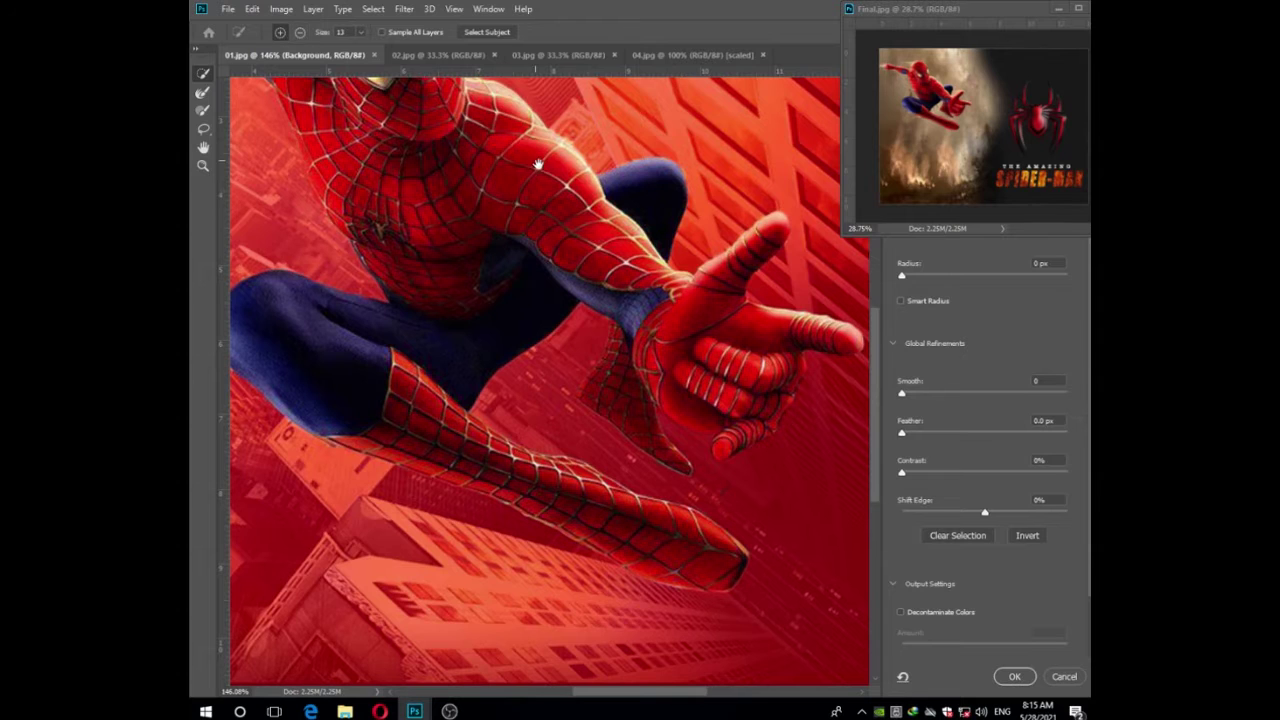
mouse_move(534, 174)
mouse_down()
mouse_move(709, 374)
mouse_move(762, 349)
mouse_move(638, 275)
mouse_up()
scroll(638, 275, down, 3)
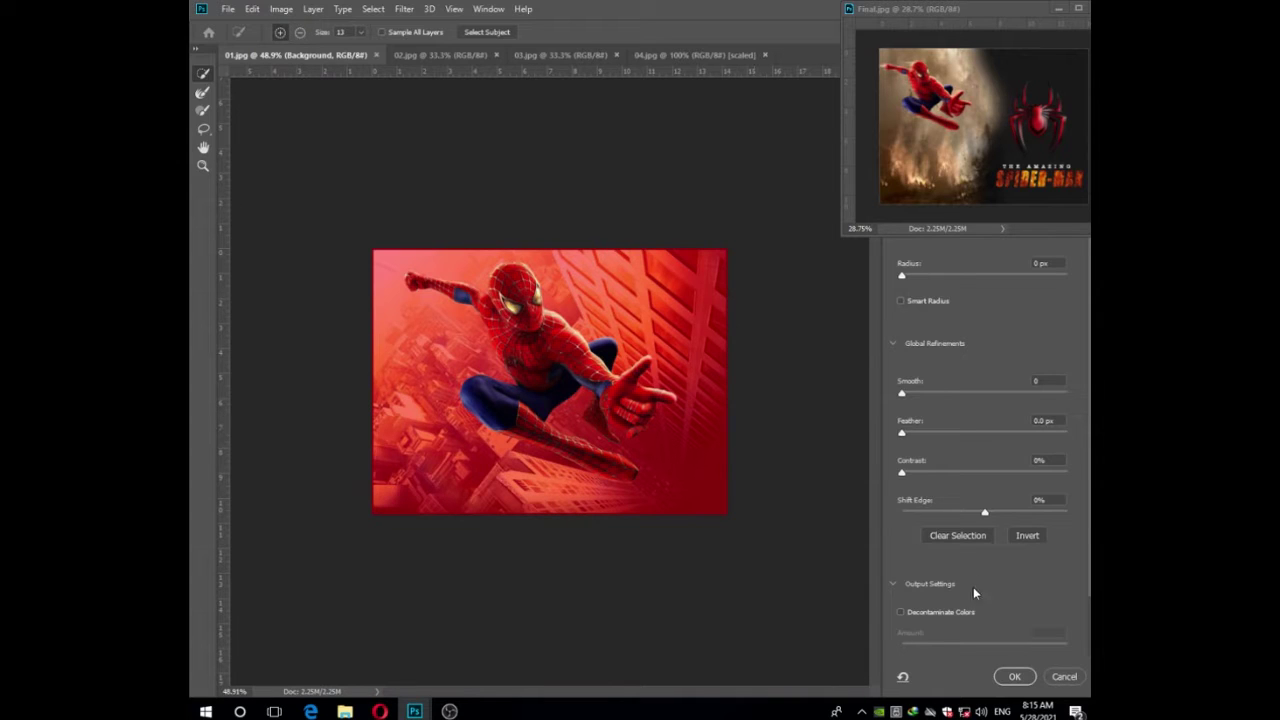
scroll(973, 587, down, 2)
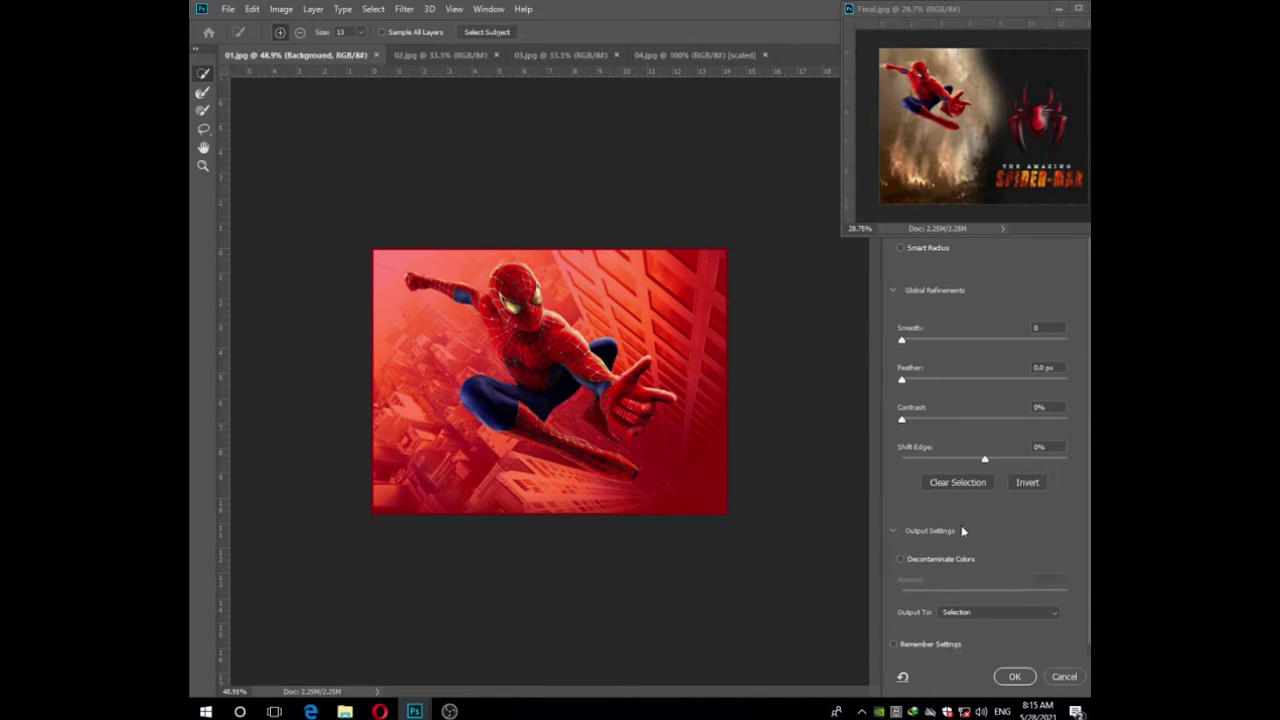
click(954, 613)
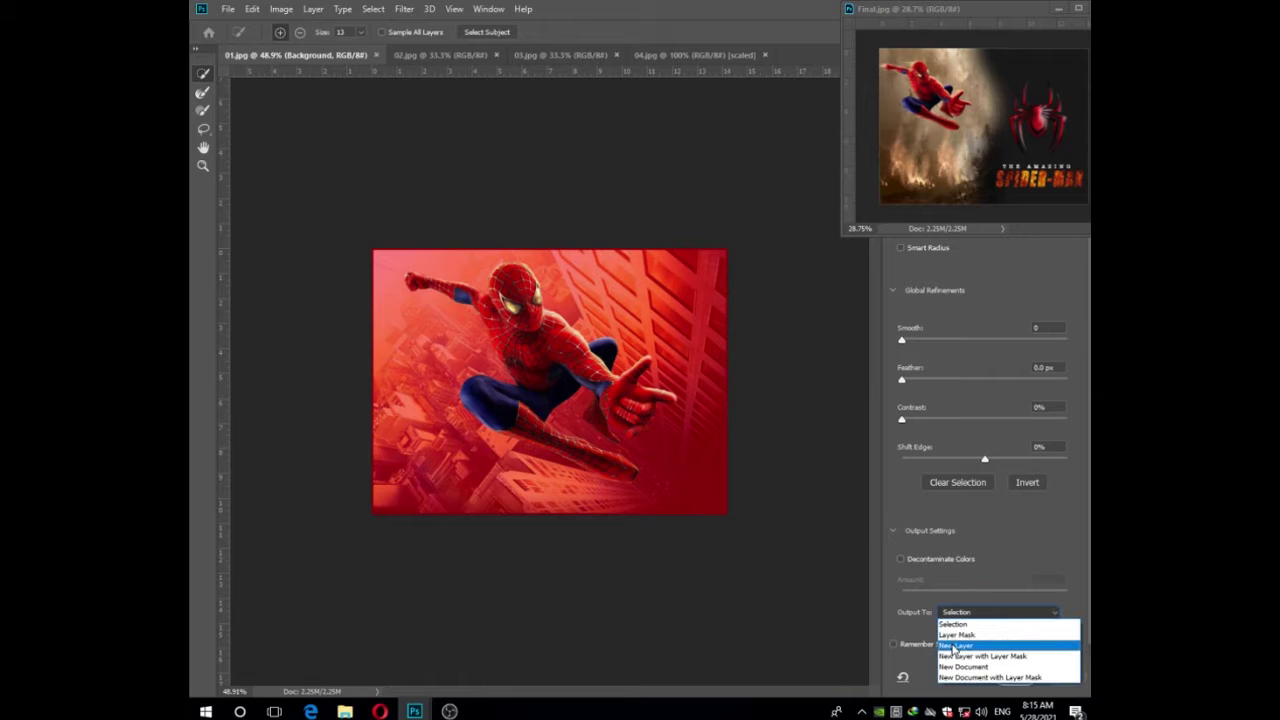
click(968, 648)
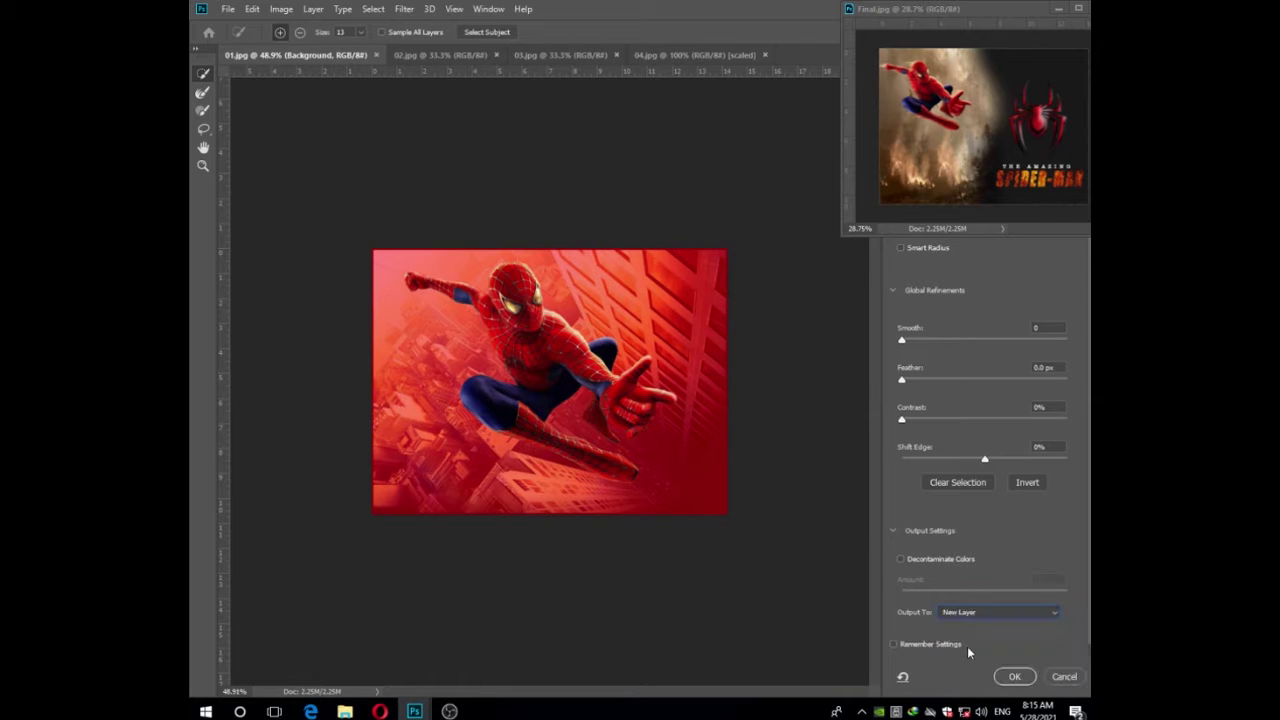
click(1022, 678)
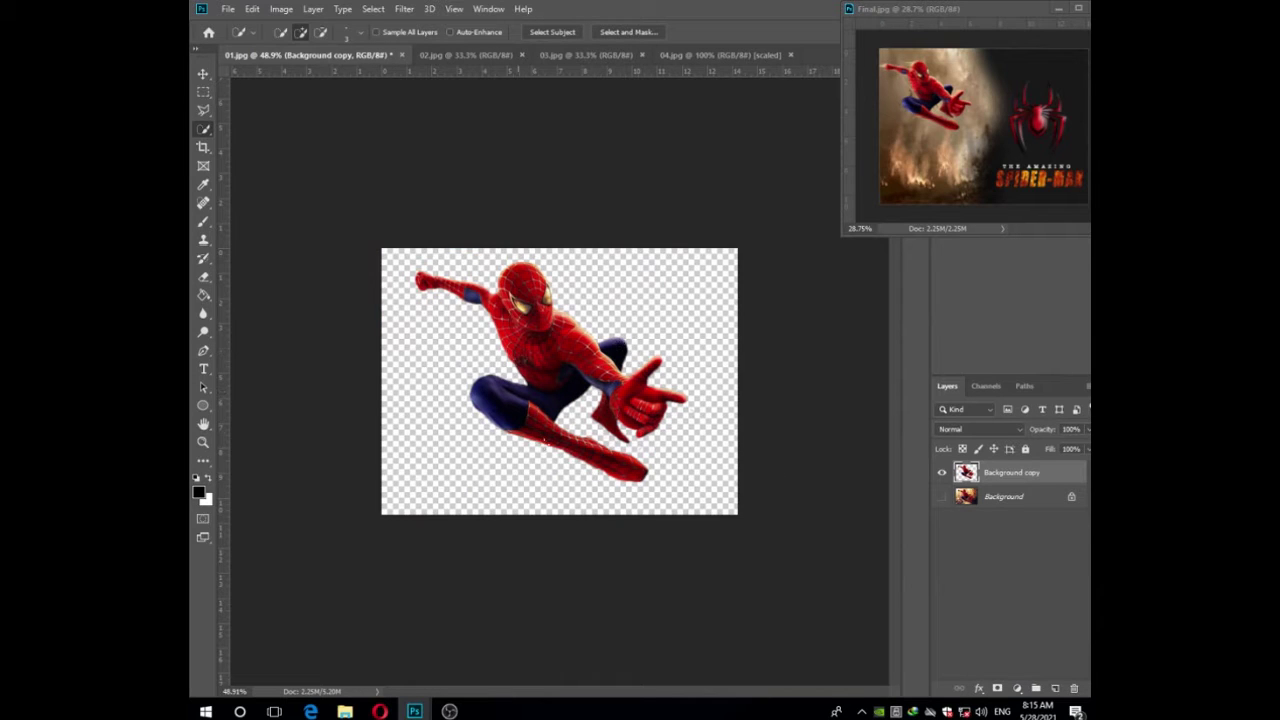
Scale down the cut-out Spider-Man with Free Transform and place him in the upper-left area of the canvas
scroll(604, 412, up, 3)
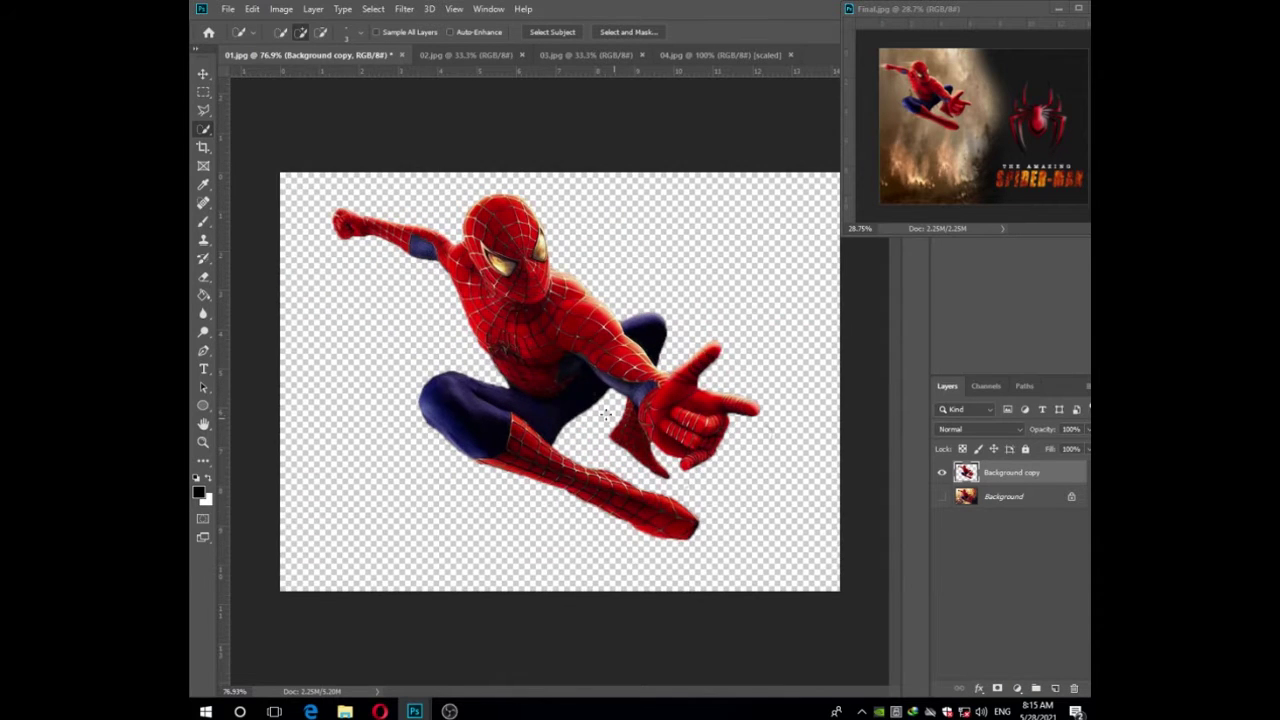
click(203, 75)
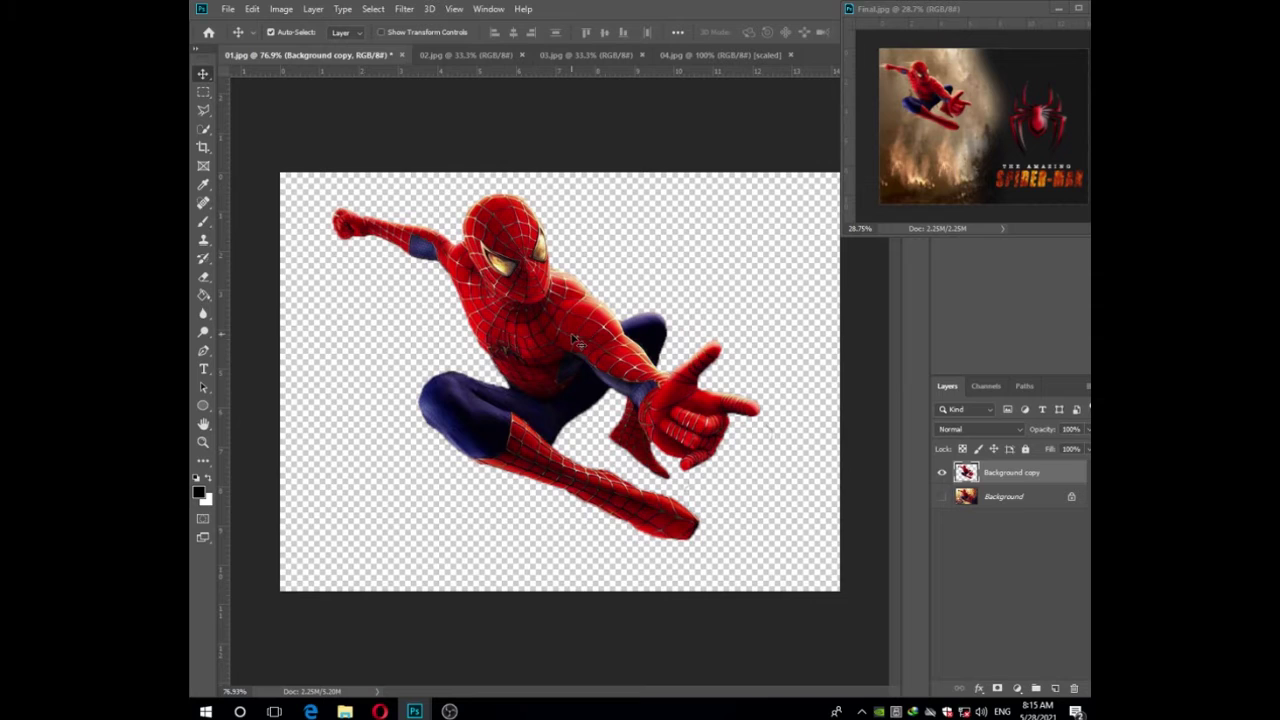
key(ctrl+t)
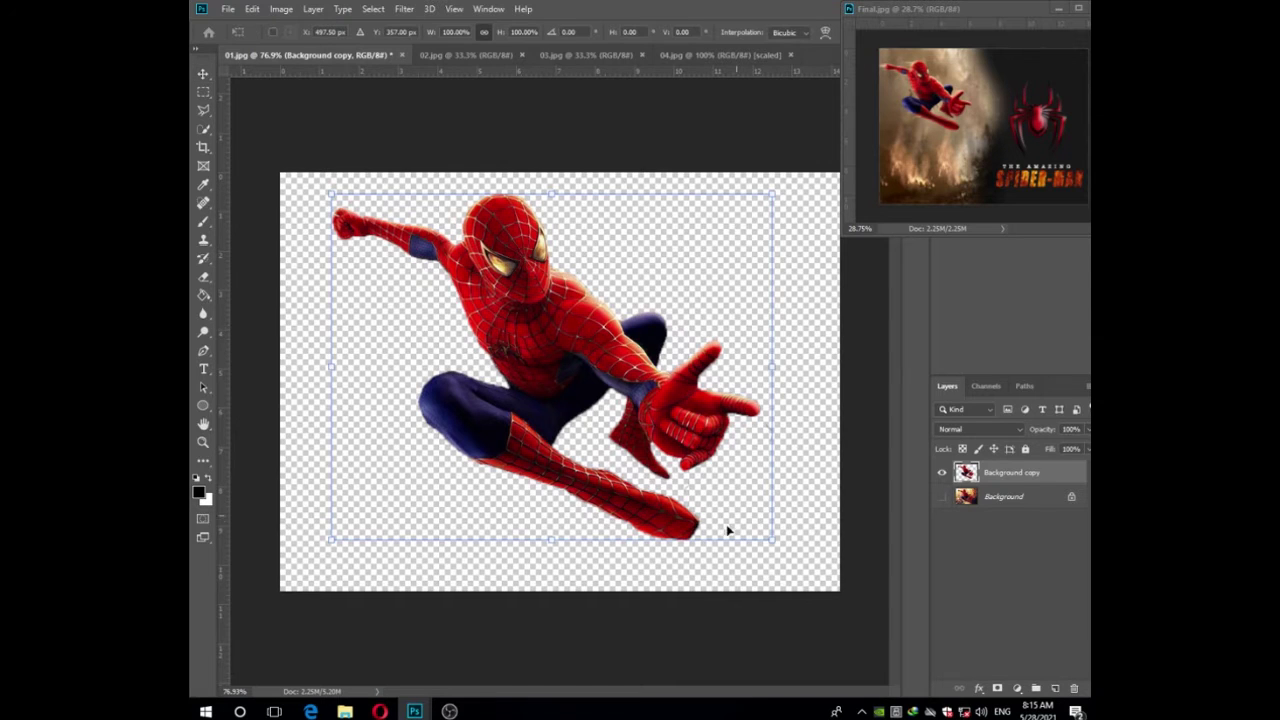
drag(660, 508, 523, 431)
drag(451, 281, 407, 281)
drag(522, 381, 517, 377)
key(Return)
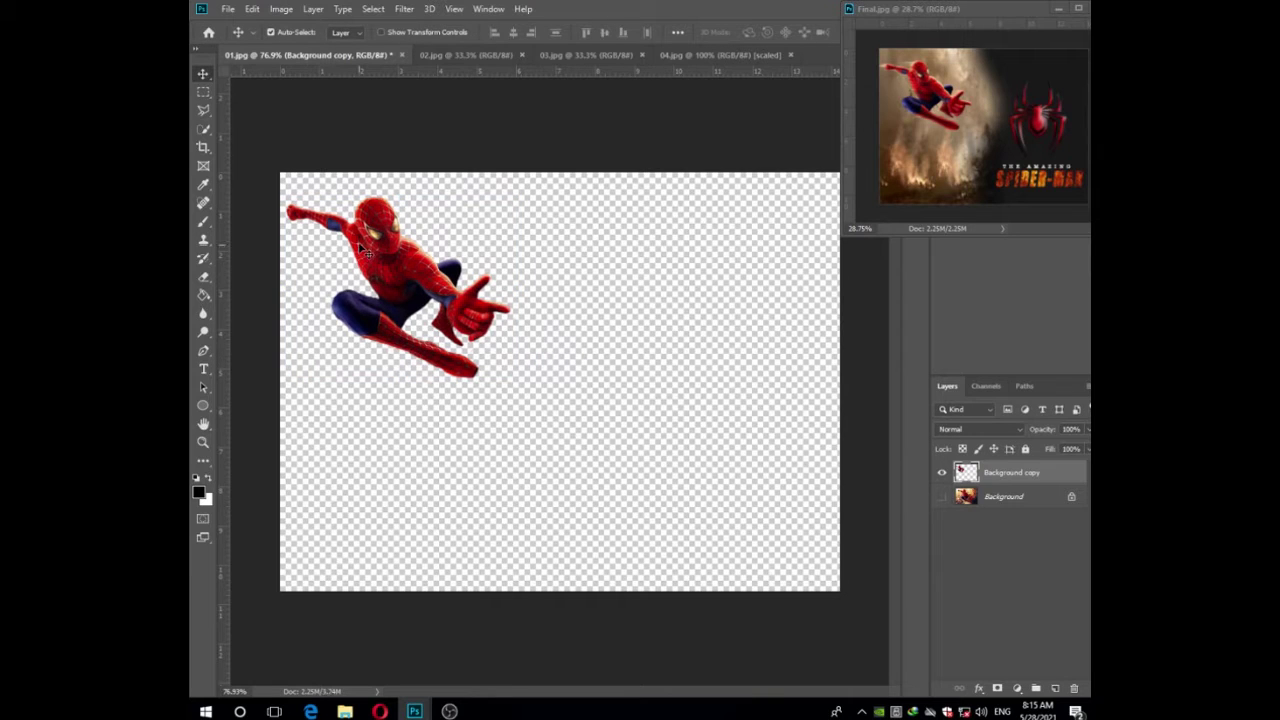
Check Spider-Man up close in the Final.jpg reference, and duplicate the Spider-Man layer twice in 01.jpg
click(924, 116)
scroll(923, 100, up, 4)
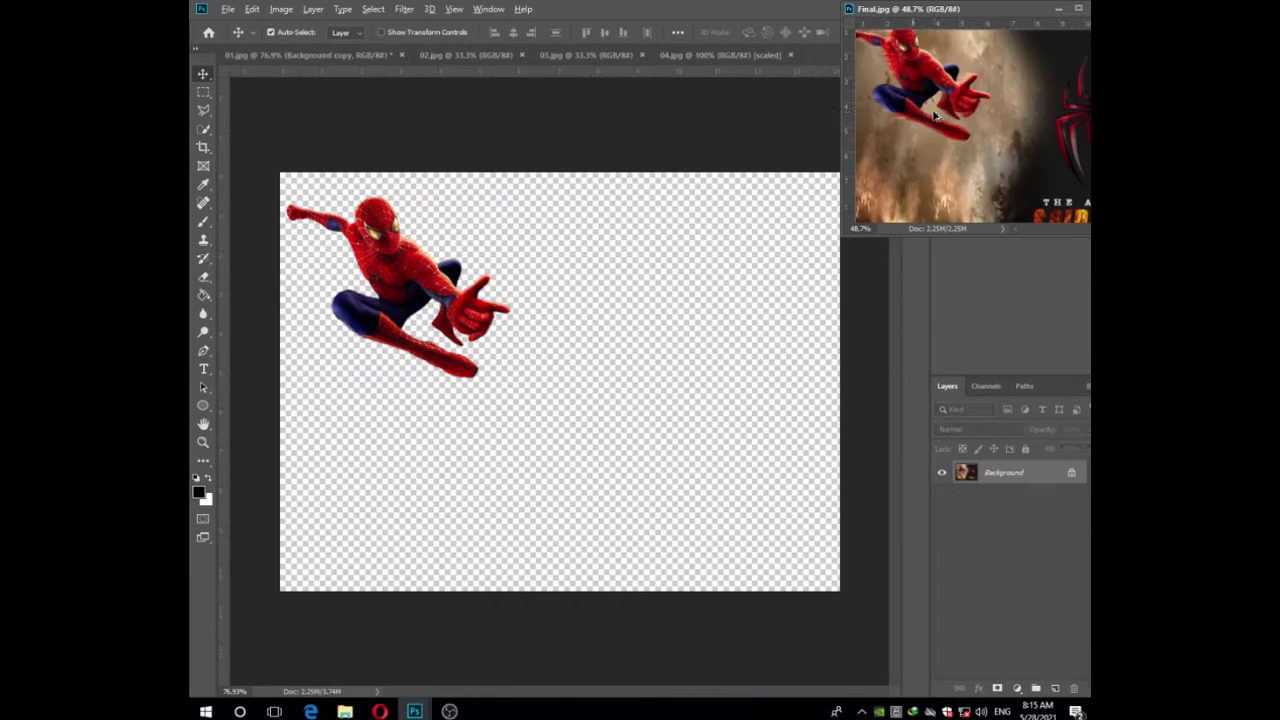
drag(922, 76, 1008, 157)
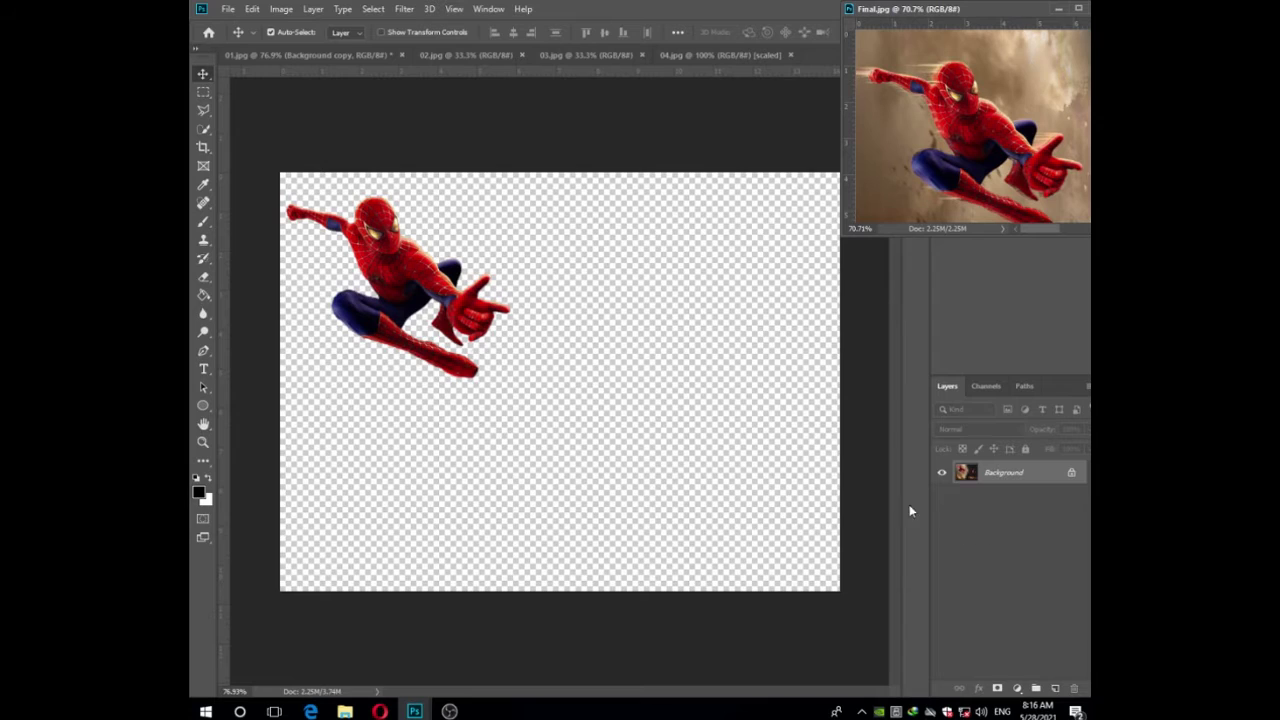
click(396, 263)
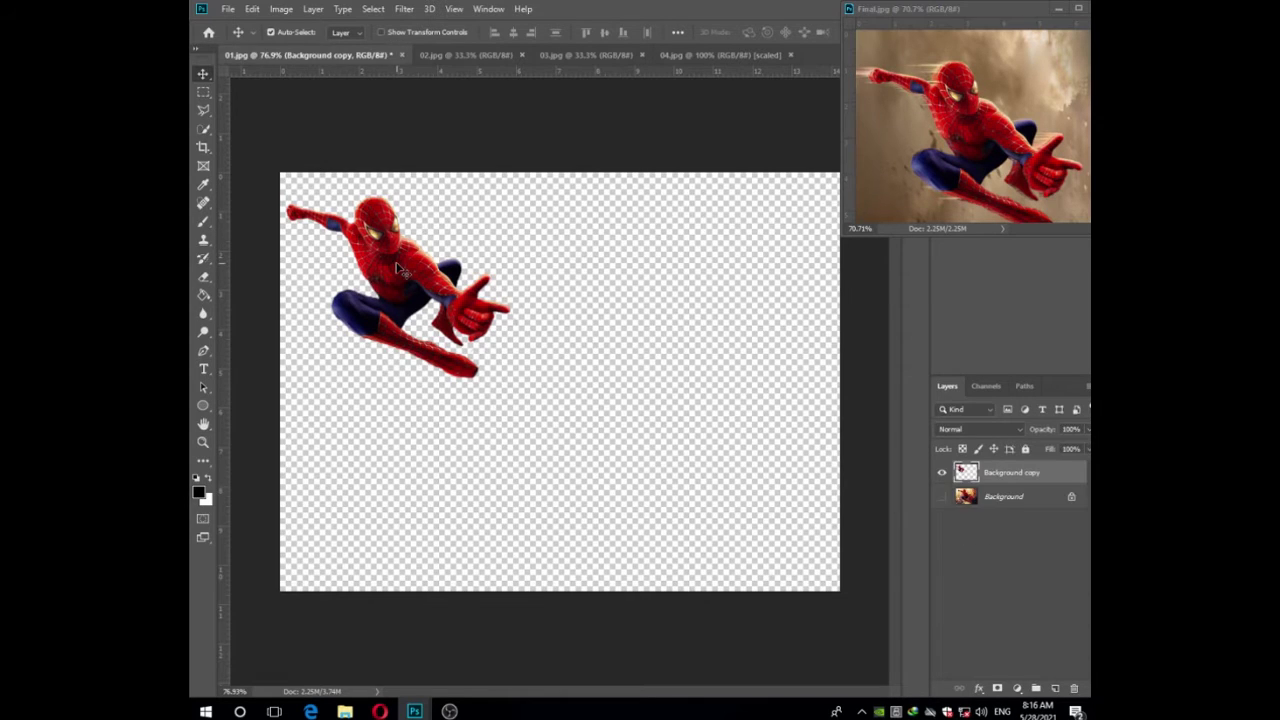
key(ctrl+j)
key(ctrl+j)
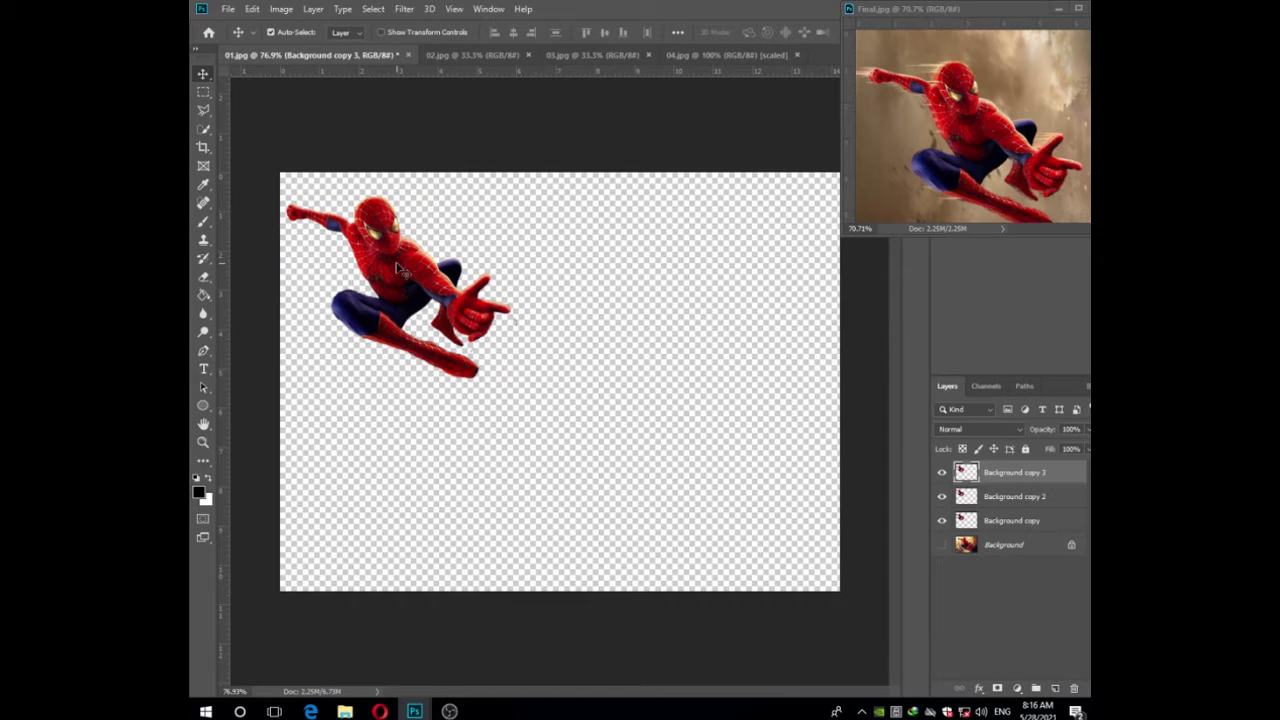
right_click(1012, 480)
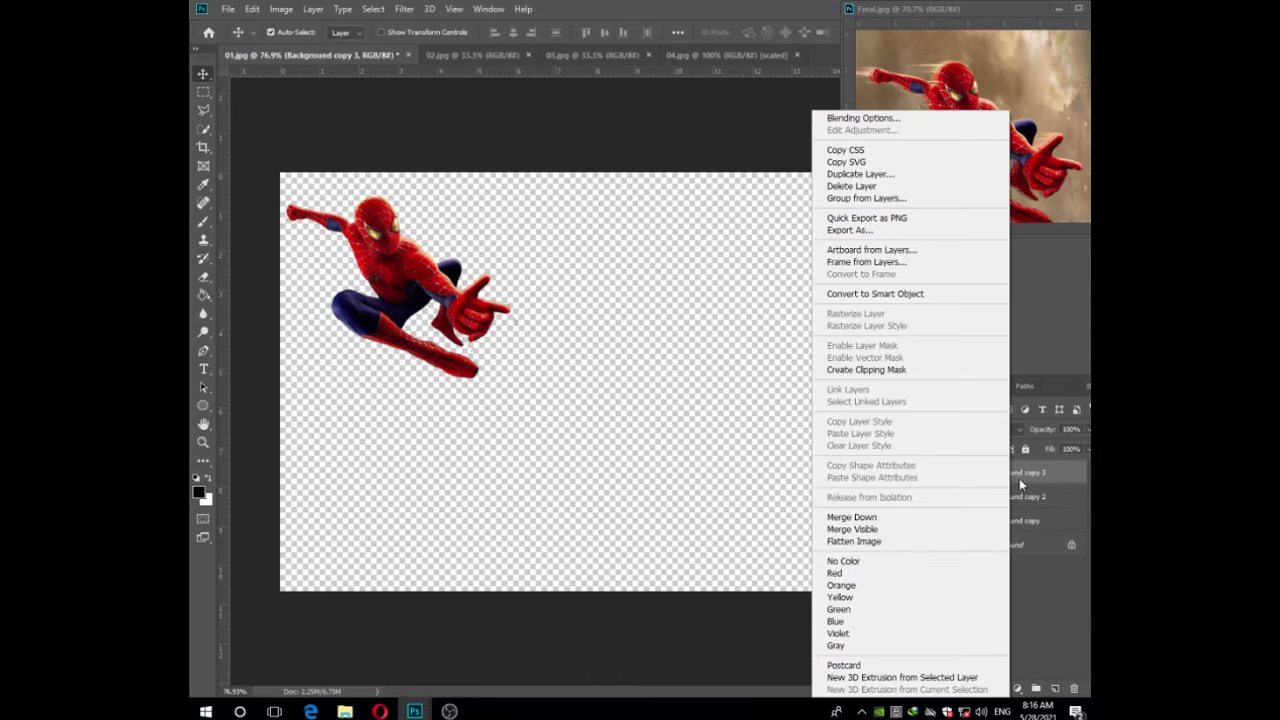
click(867, 174)
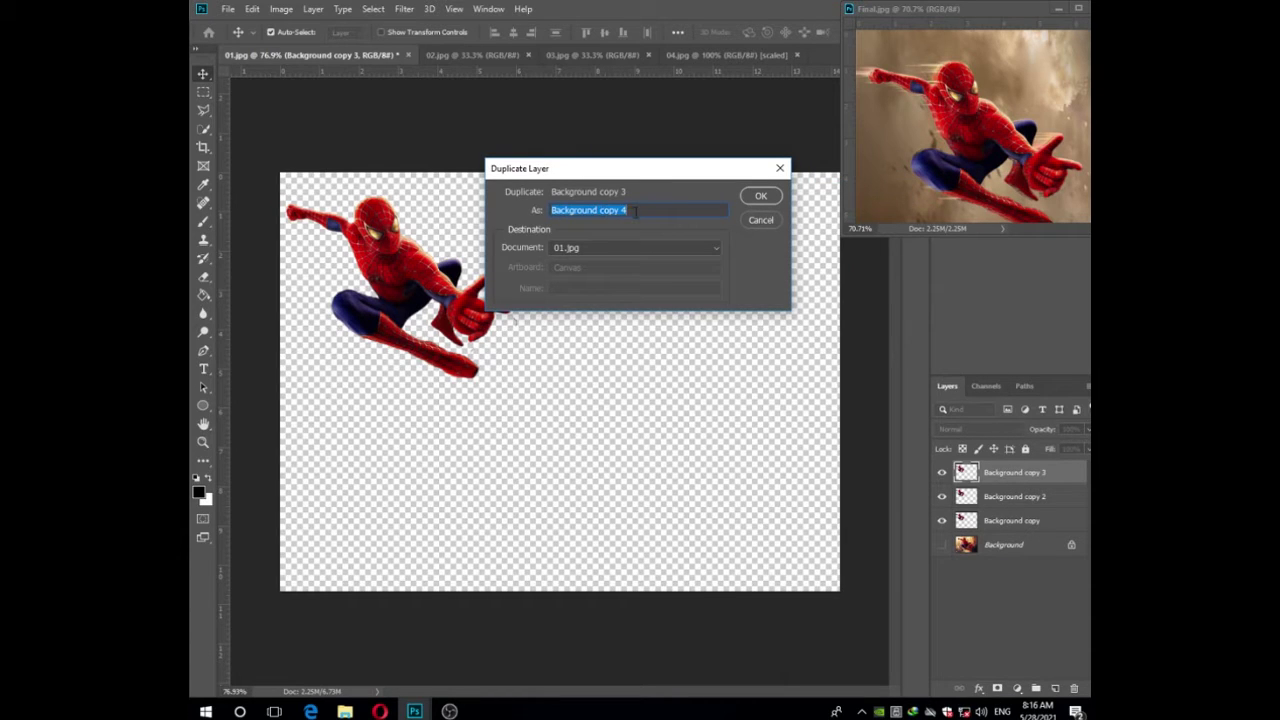
click(760, 196)
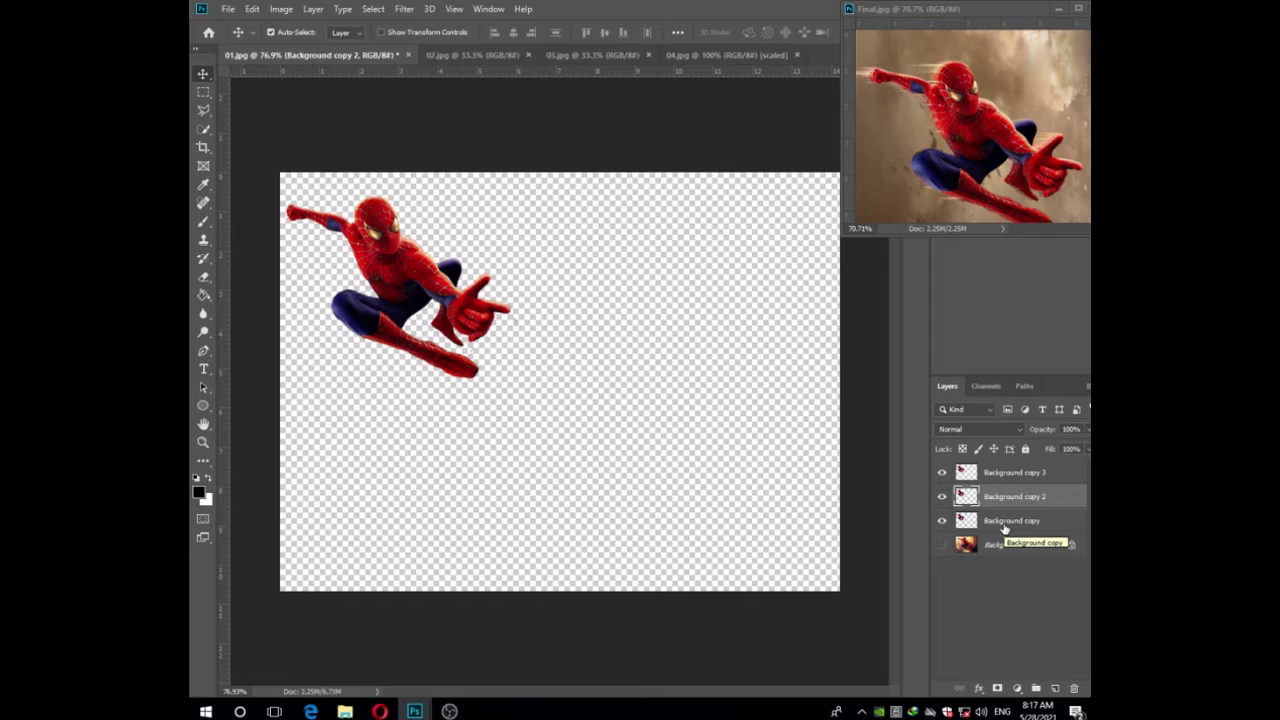
Offset the stacked Spider-Man copies slightly from one another, keeping them almost overlapping
click(1004, 529)
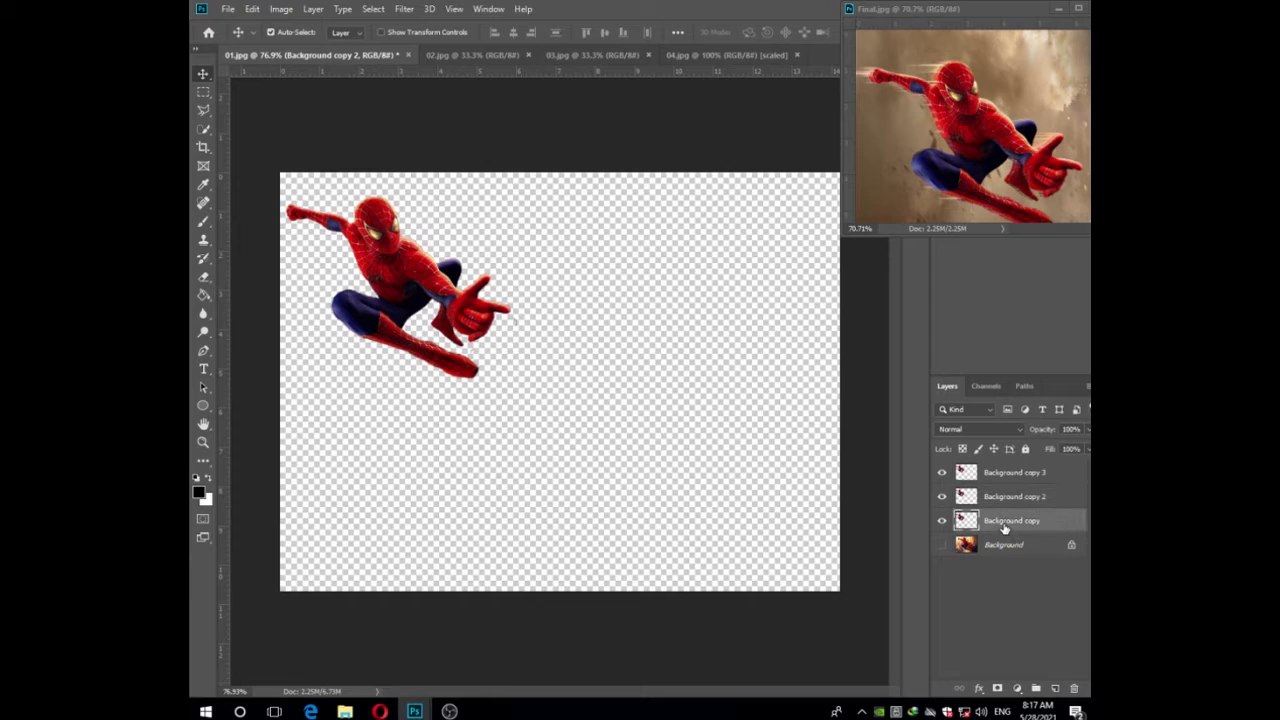
click(1006, 478)
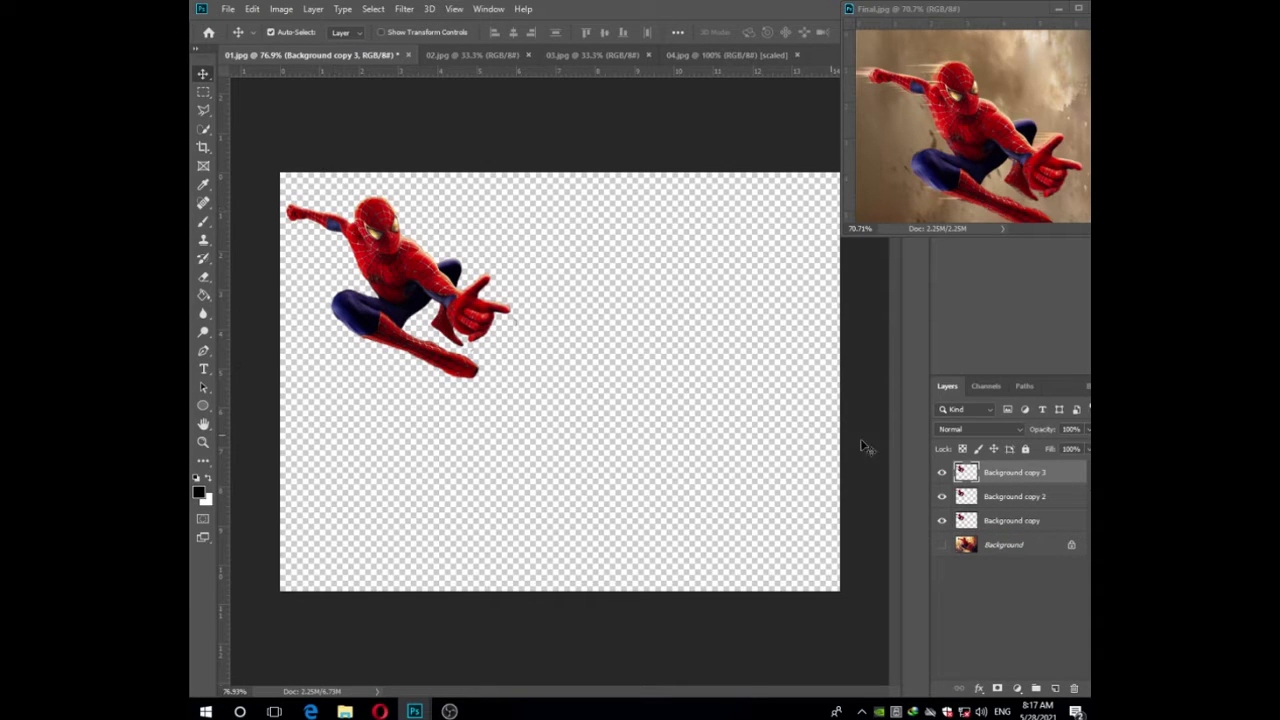
click(1010, 543)
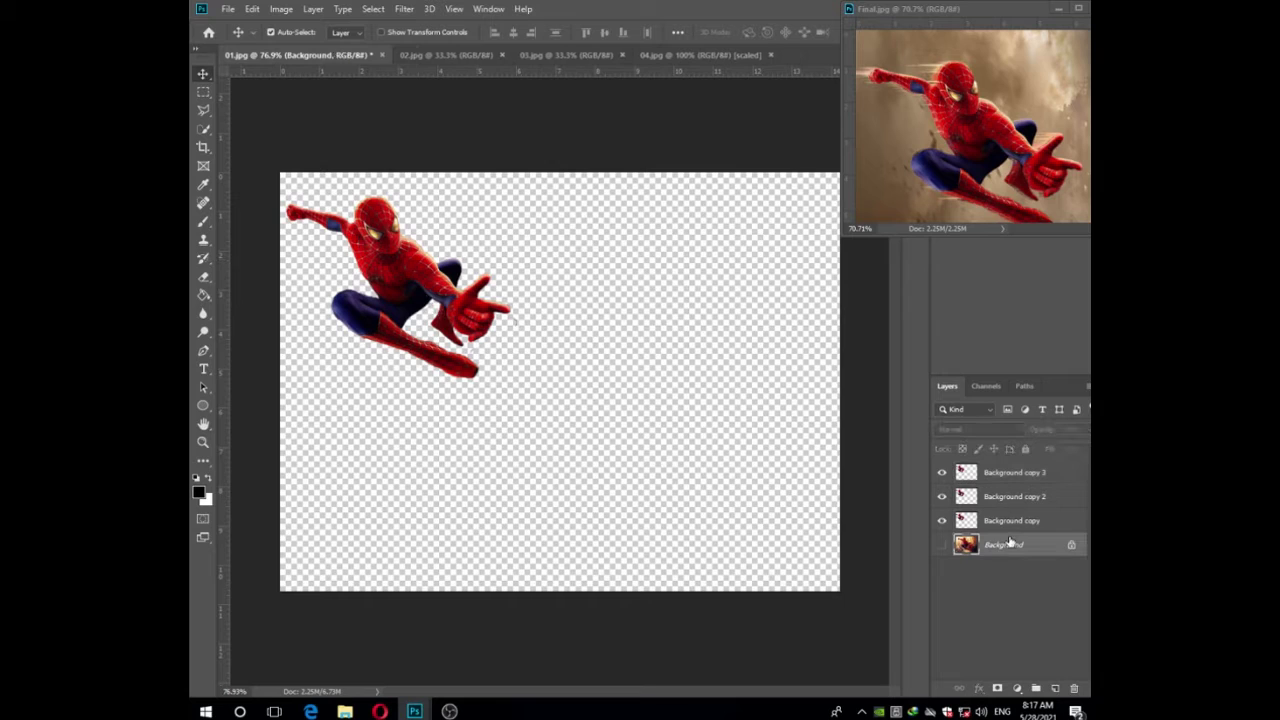
click(1006, 522)
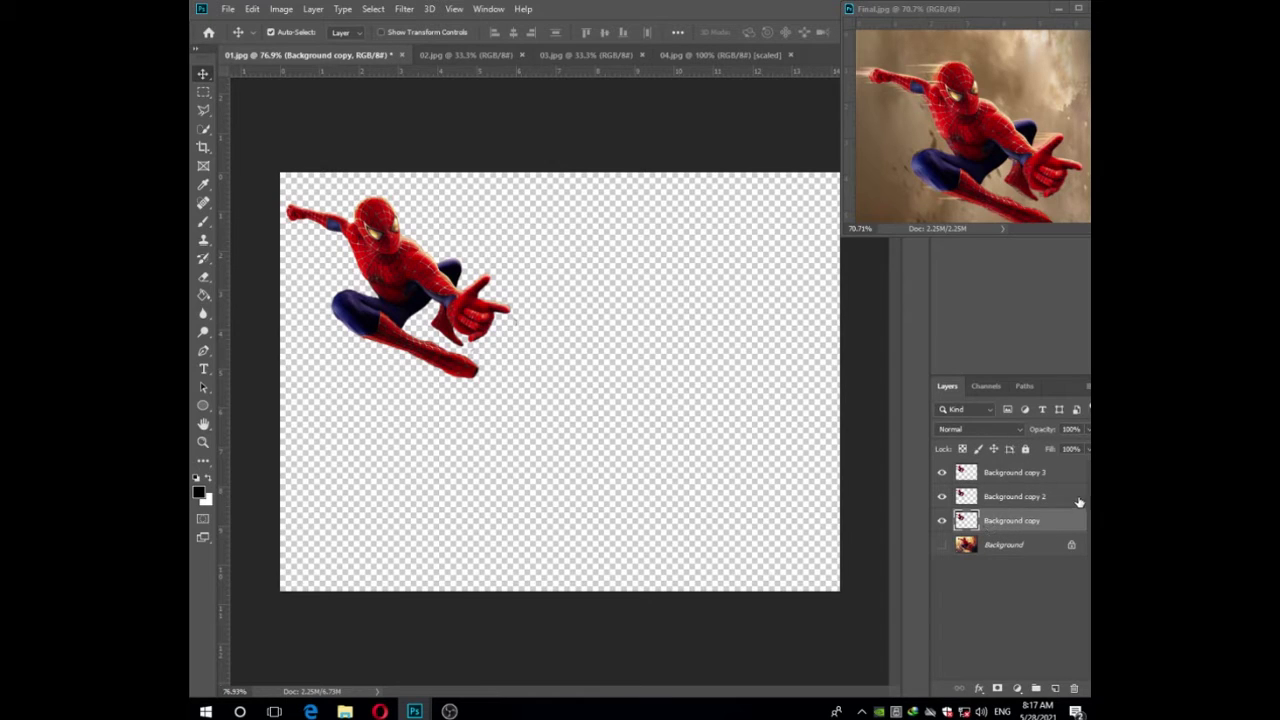
click(1079, 497)
drag(399, 253, 380, 250)
click(1018, 499)
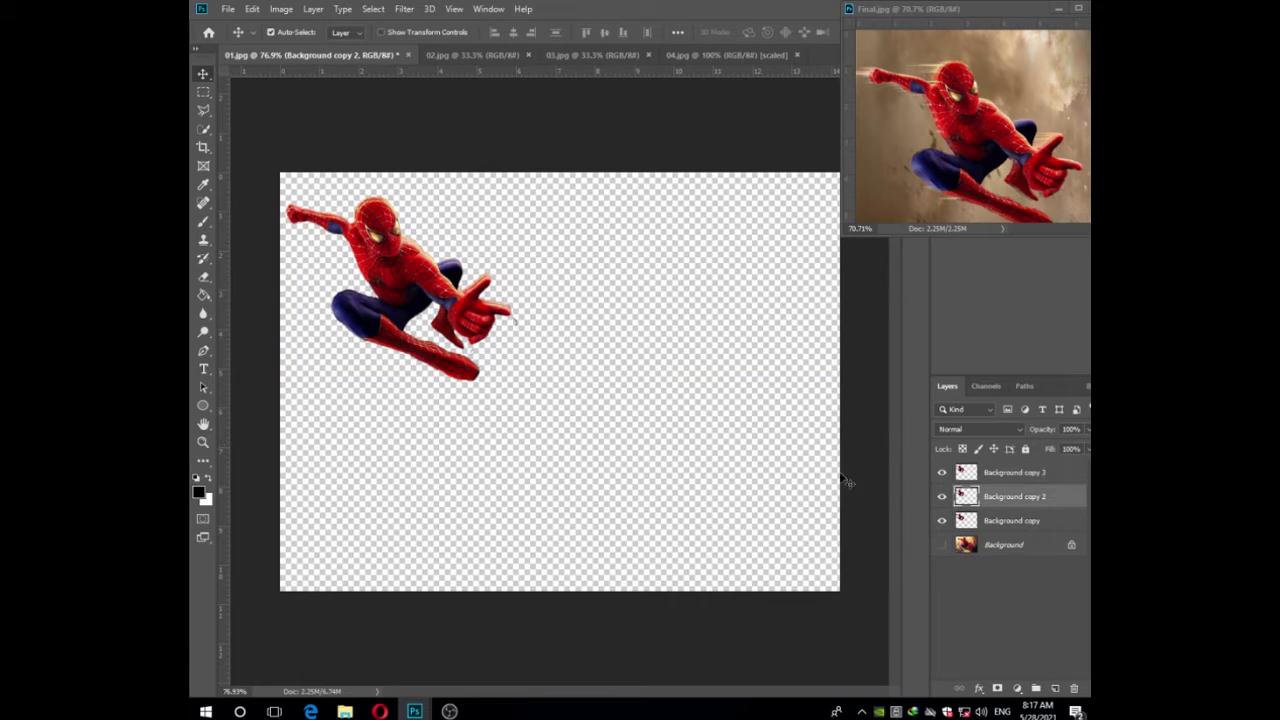
drag(403, 280, 404, 275)
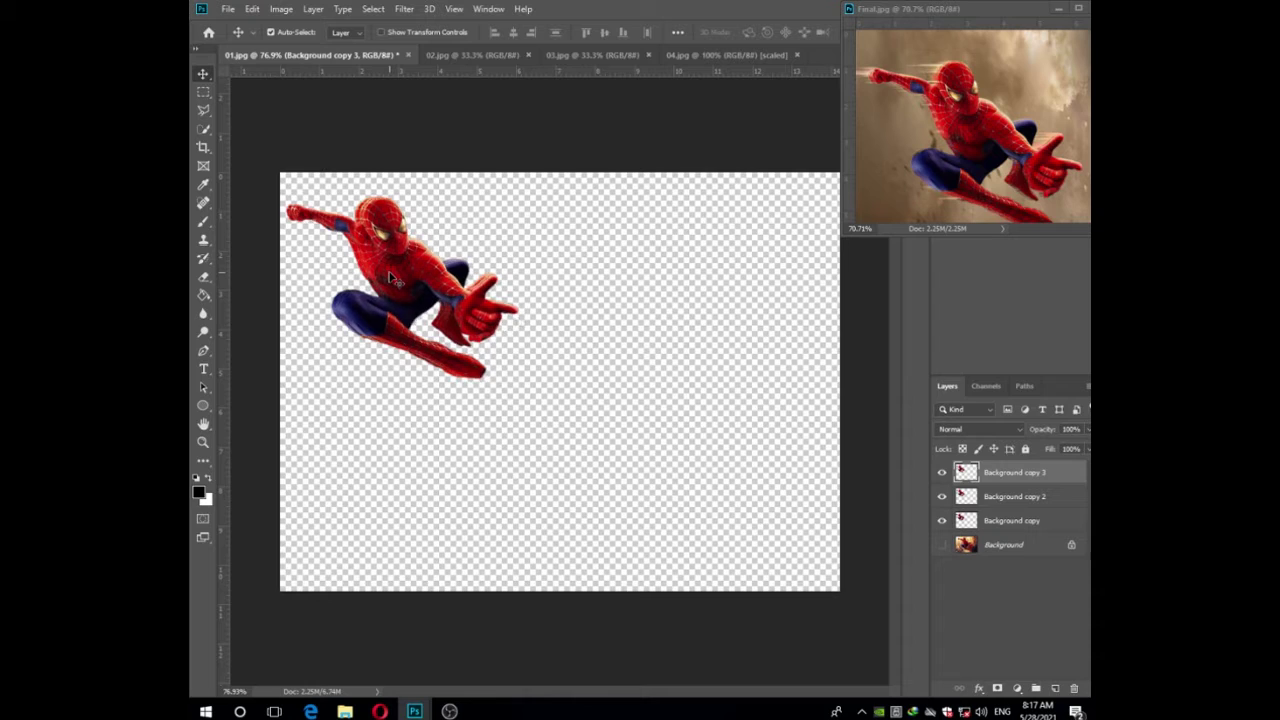
click(977, 495)
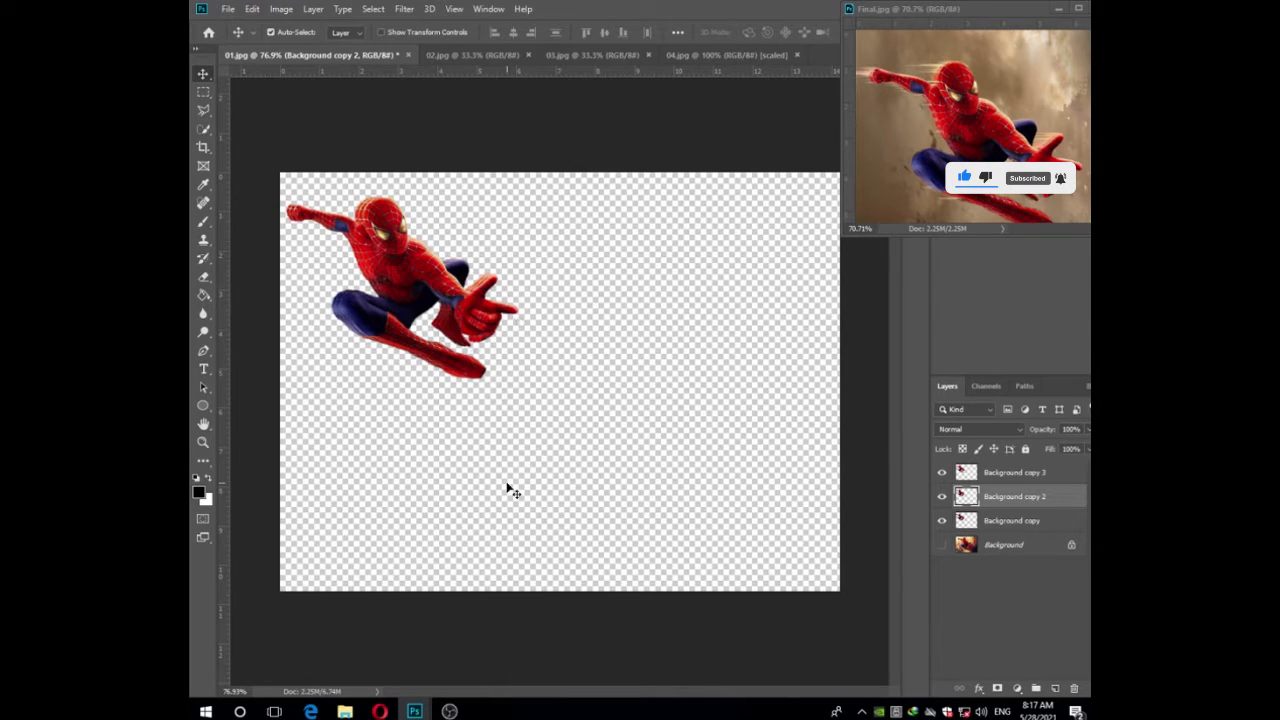
click(1007, 479)
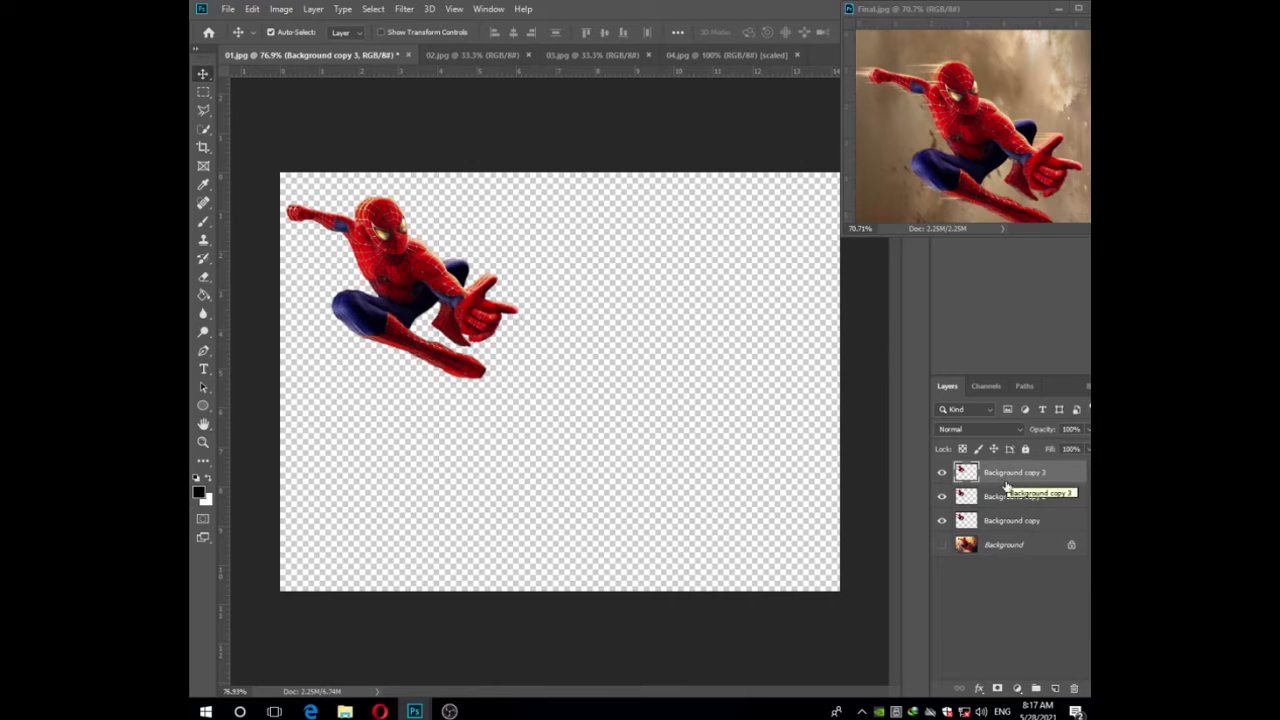
click(1008, 503)
click(1016, 526)
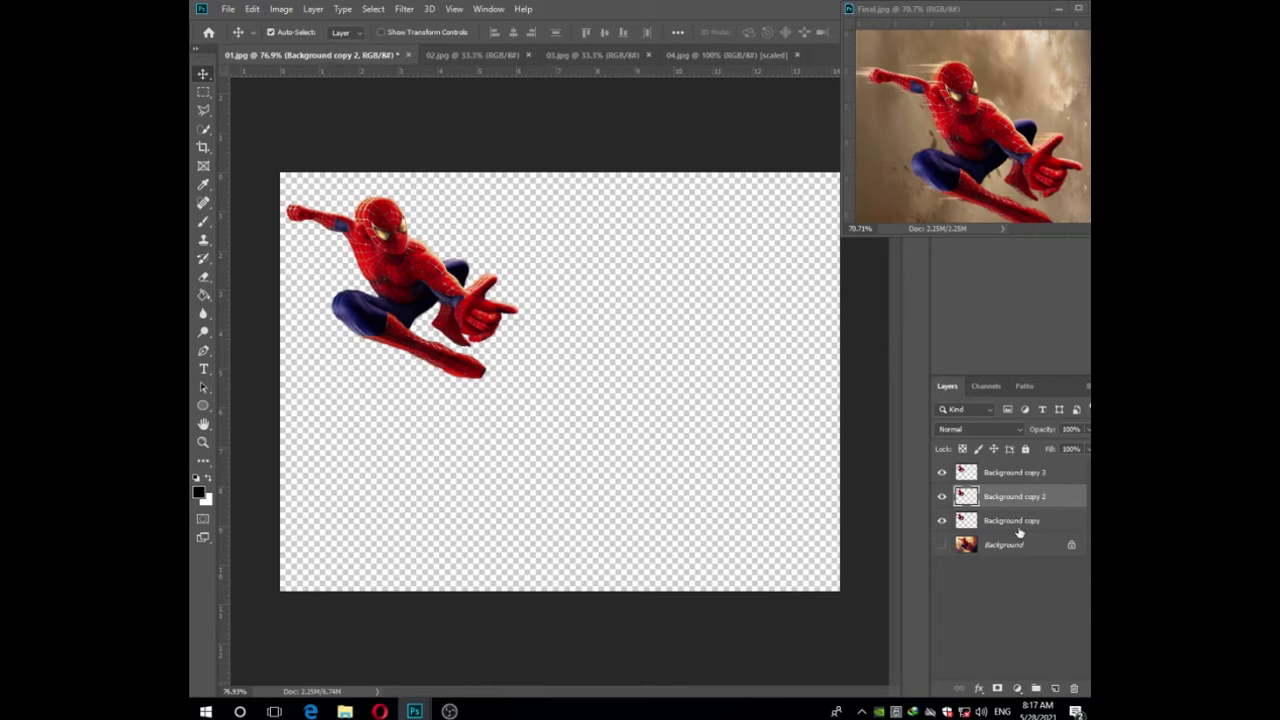
click(988, 474)
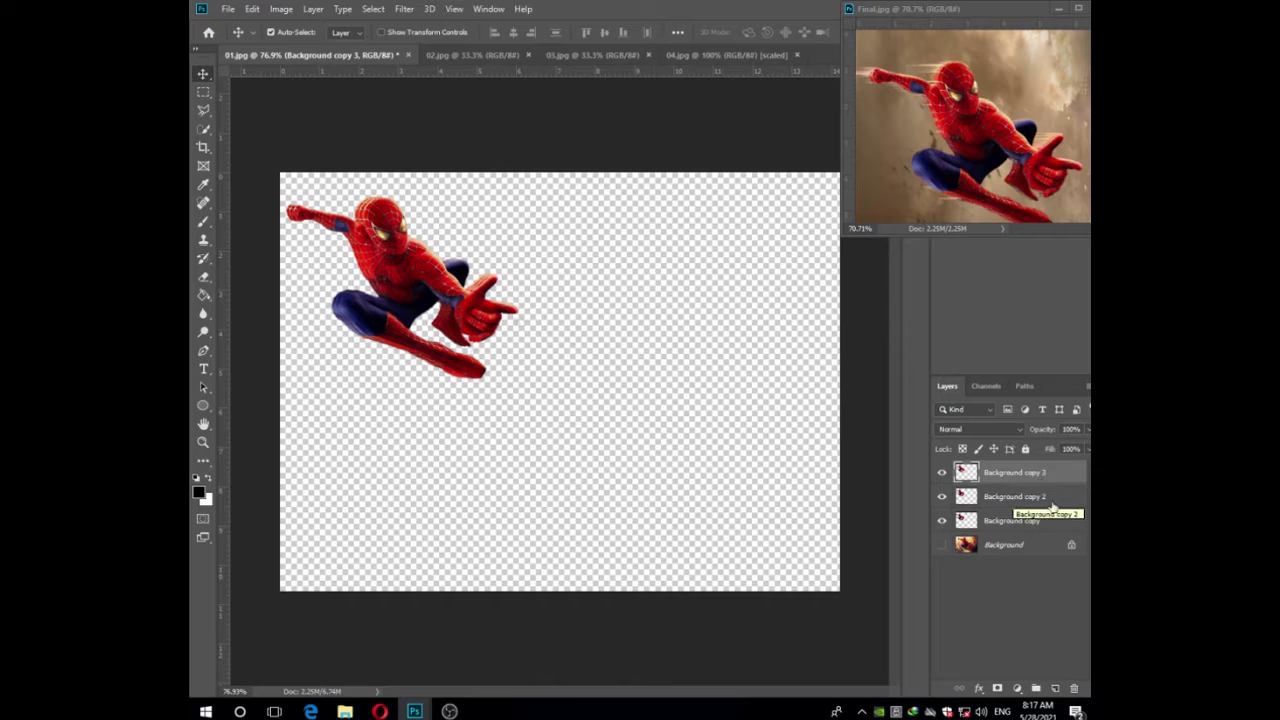
Apply the Wind filter to the Background copy layer with the Wind method, from the right, and inspect Spider-Man's edges
click(994, 526)
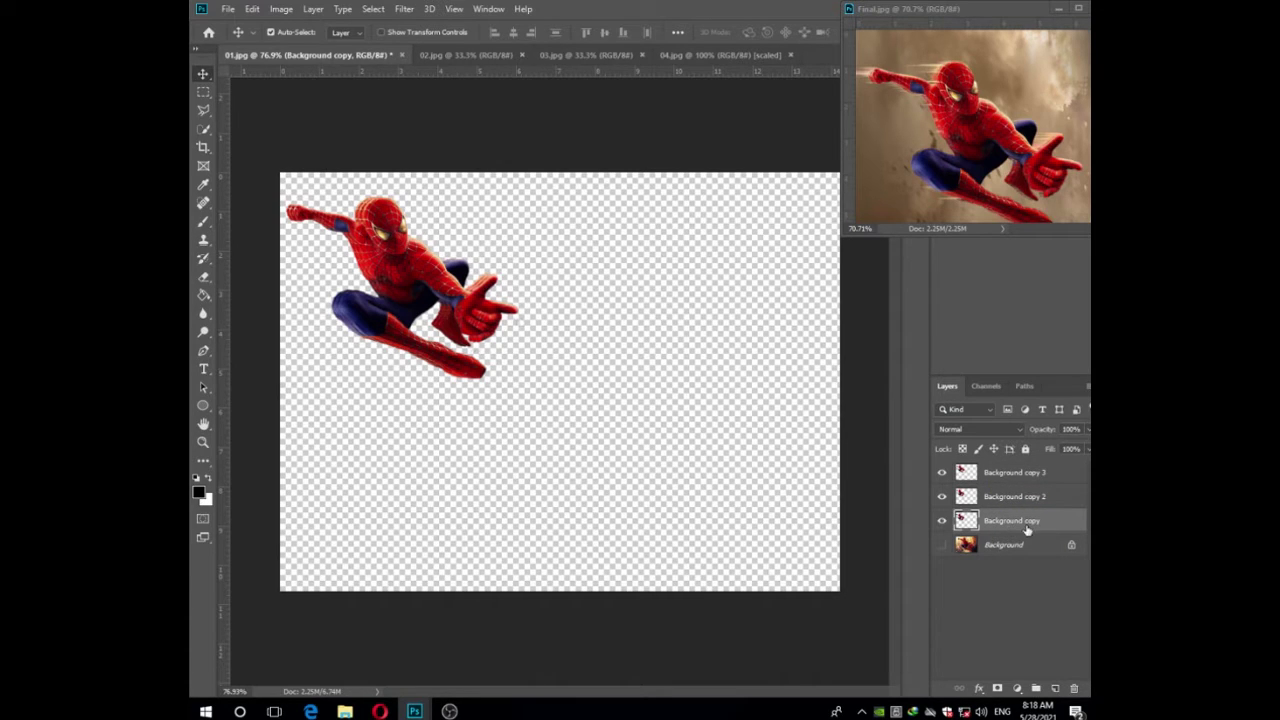
click(403, 9)
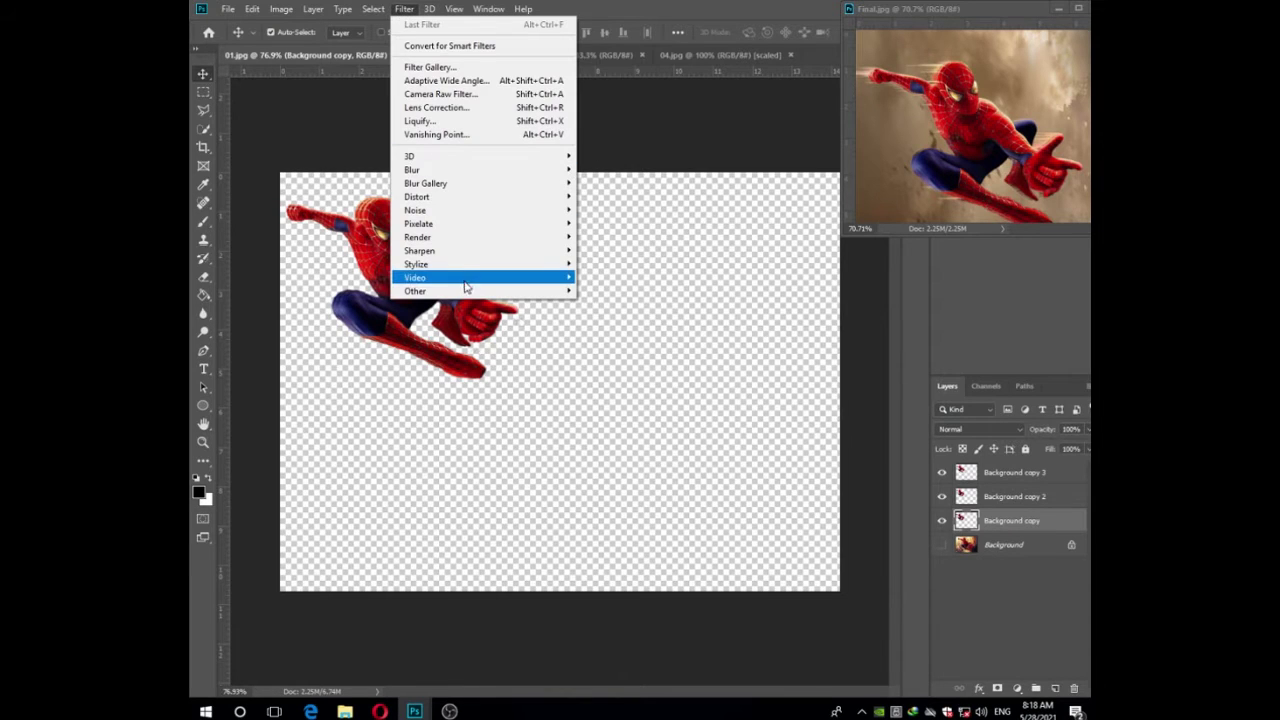
mouse_move(443, 270)
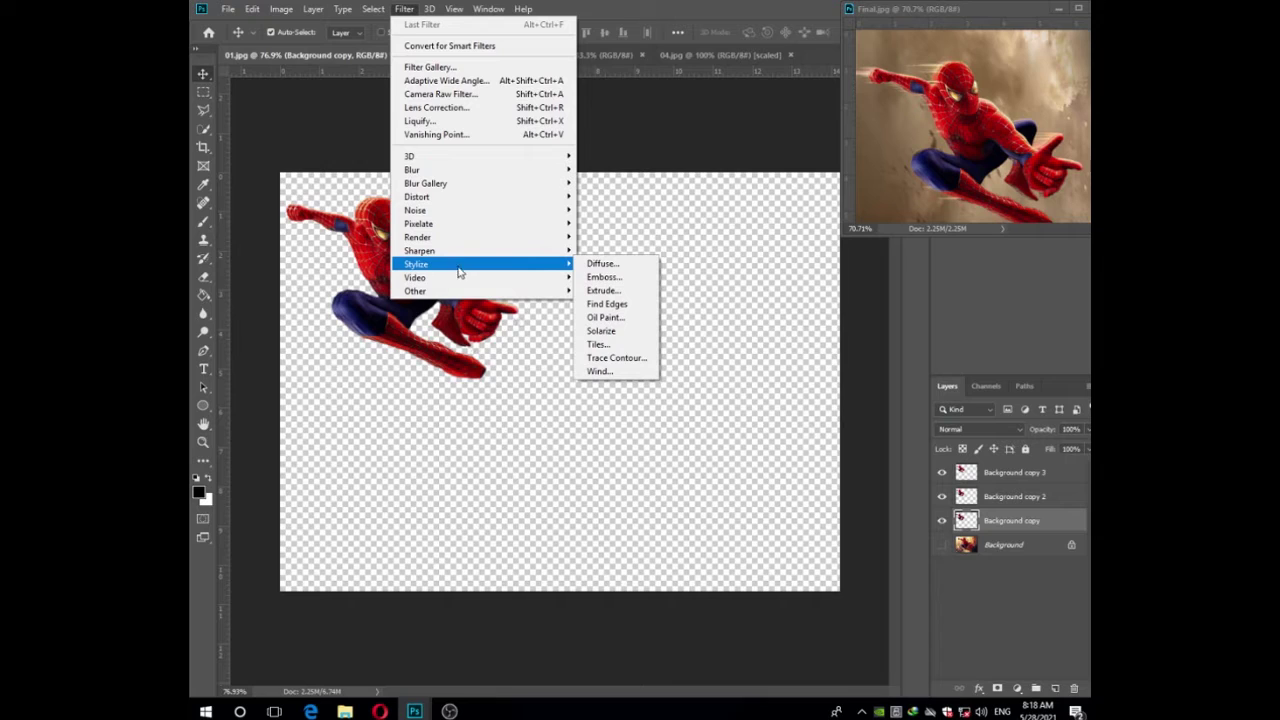
click(598, 372)
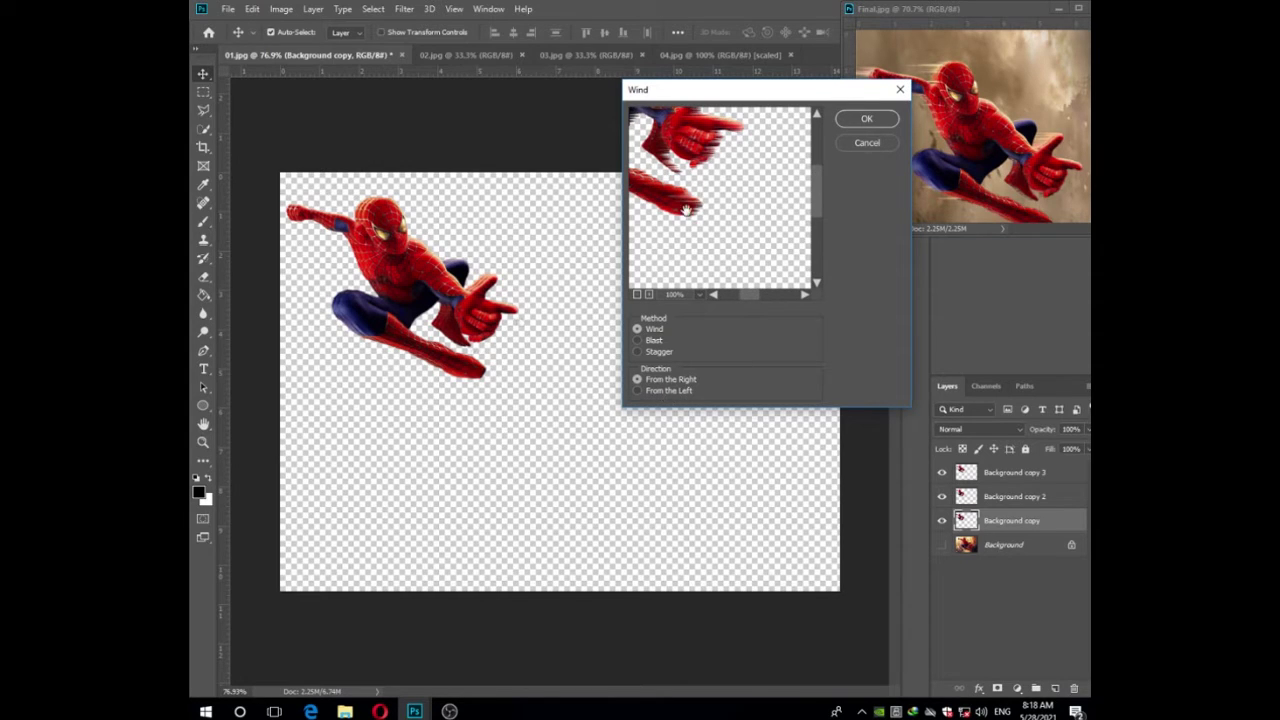
drag(686, 209, 736, 234)
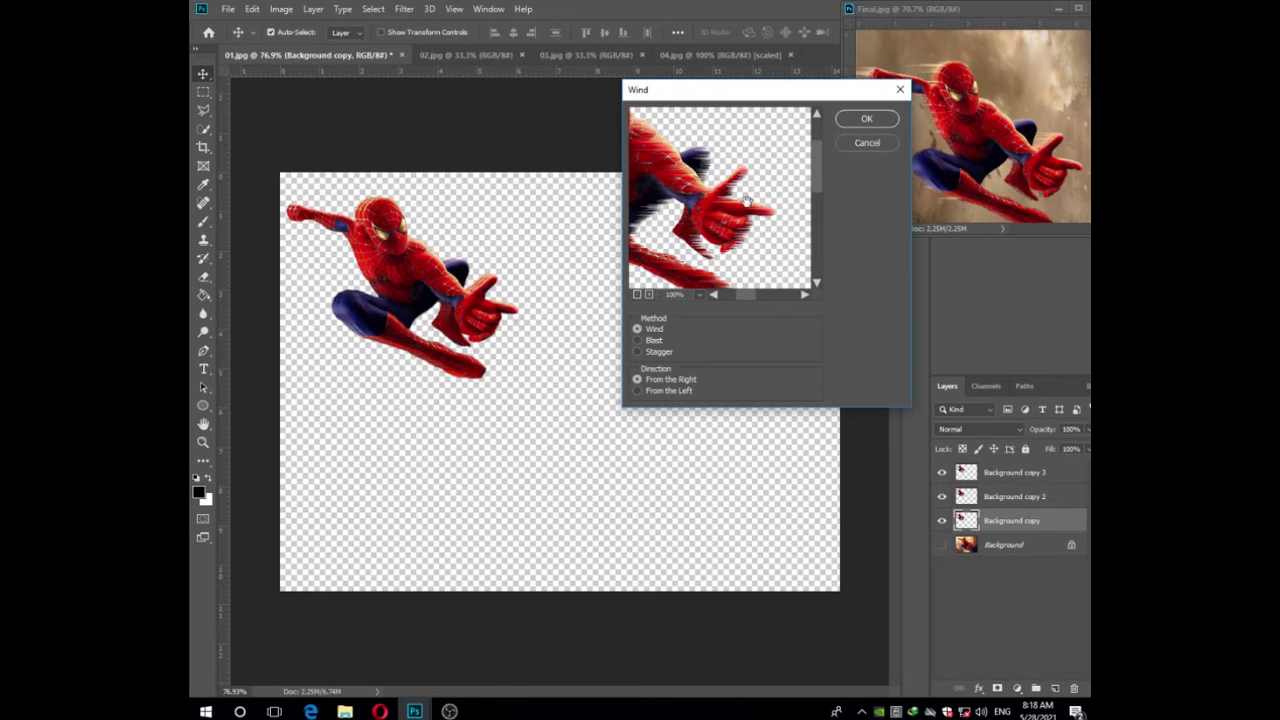
click(867, 120)
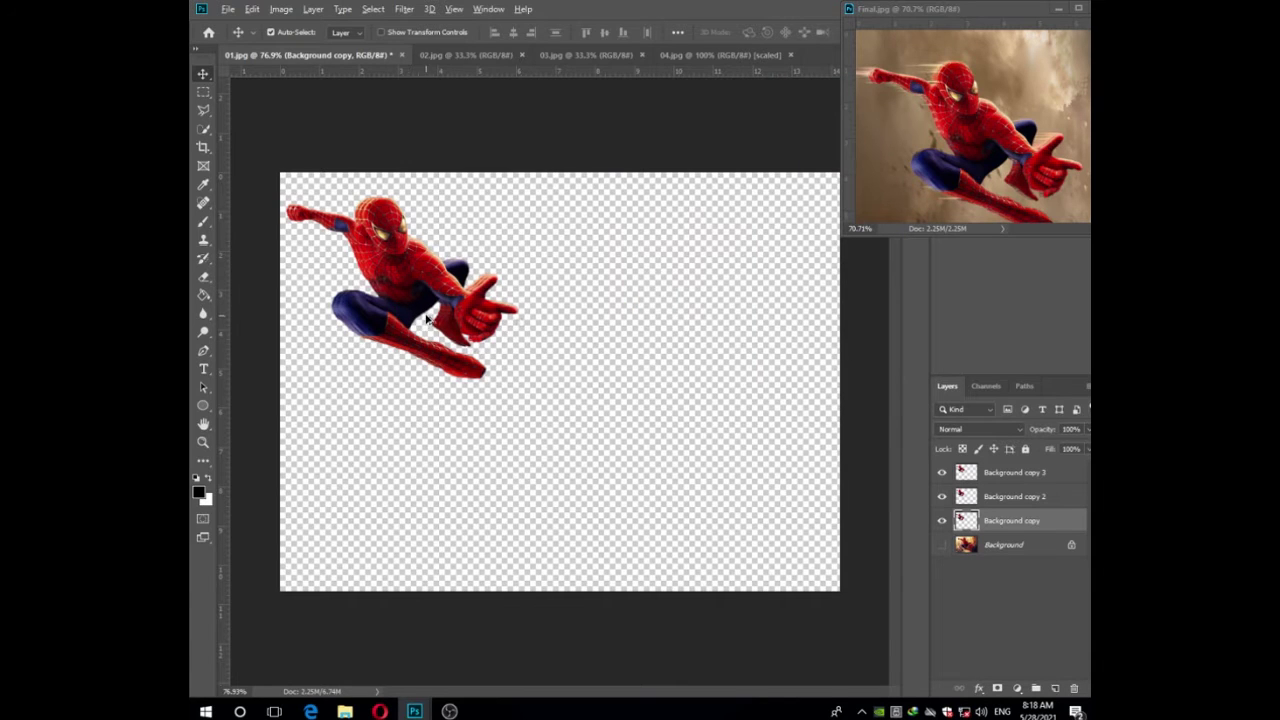
scroll(428, 318, up, 5)
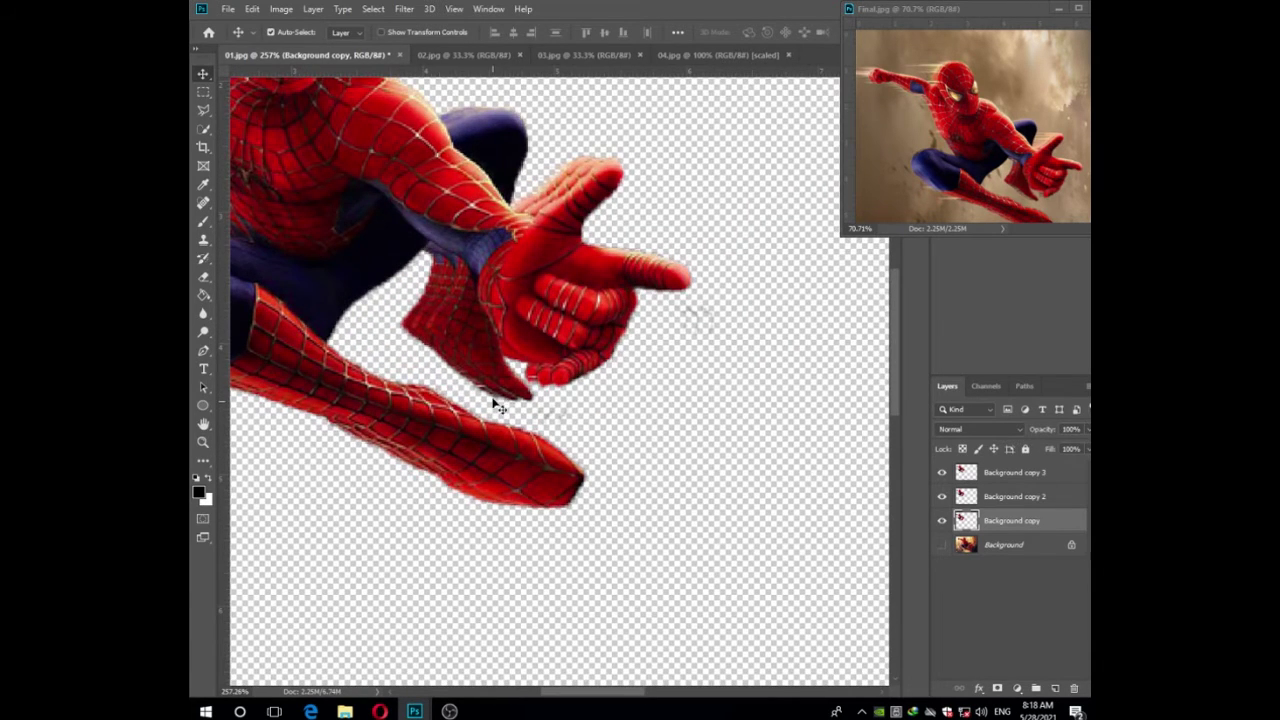
scroll(508, 392, down, 3)
scroll(566, 389, down, 2)
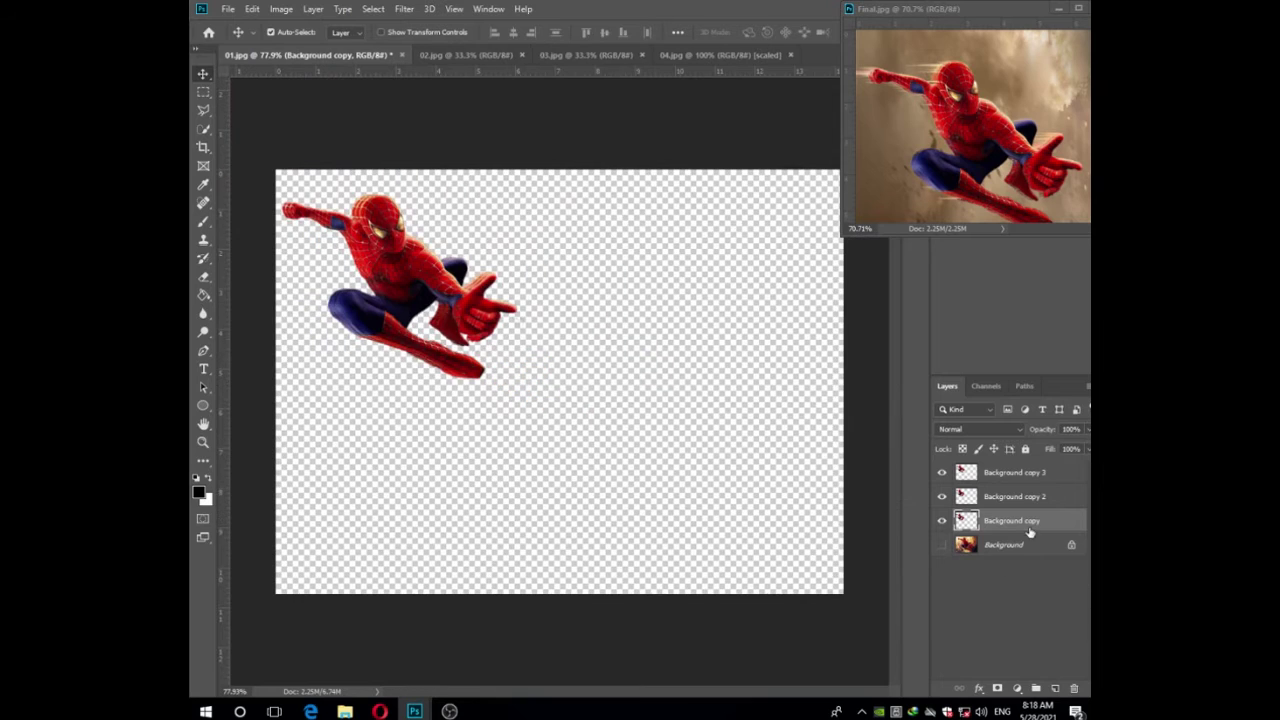
Reapply the same Wind filter to the Background copy layer several more times to strengthen the streaks
click(404, 9)
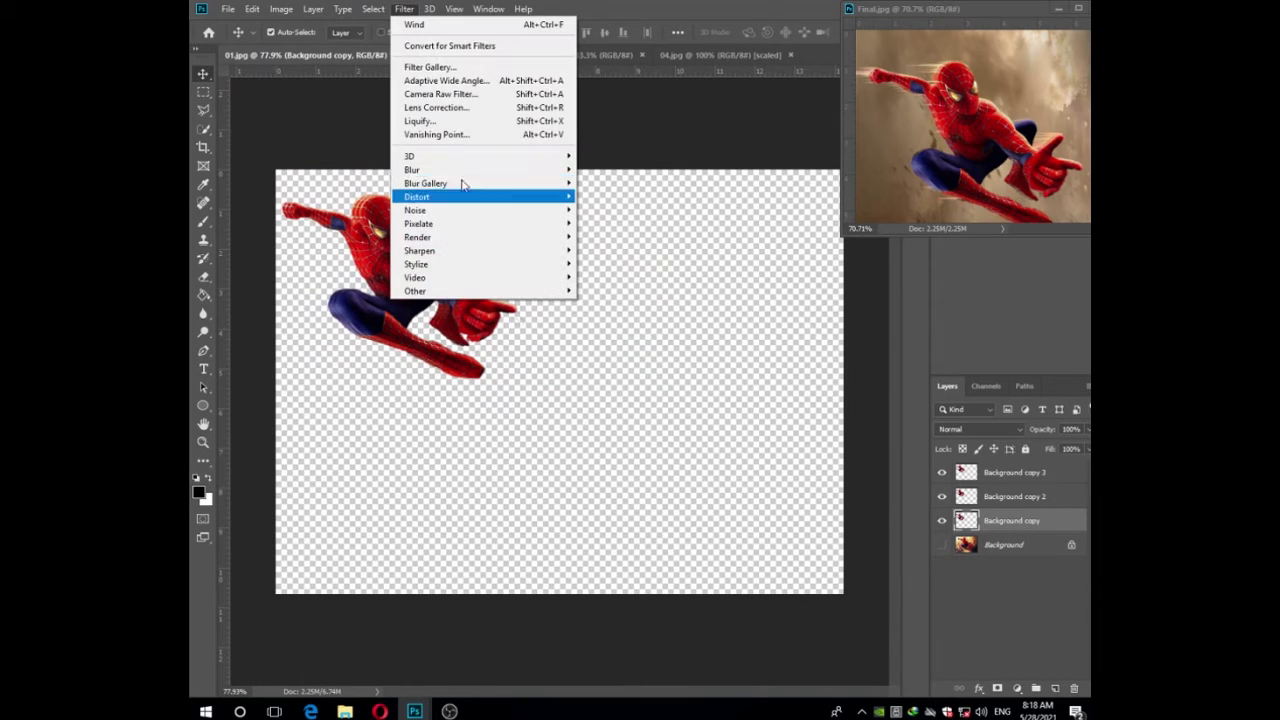
mouse_move(500, 265)
click(620, 357)
click(711, 168)
click(404, 9)
mouse_move(550, 265)
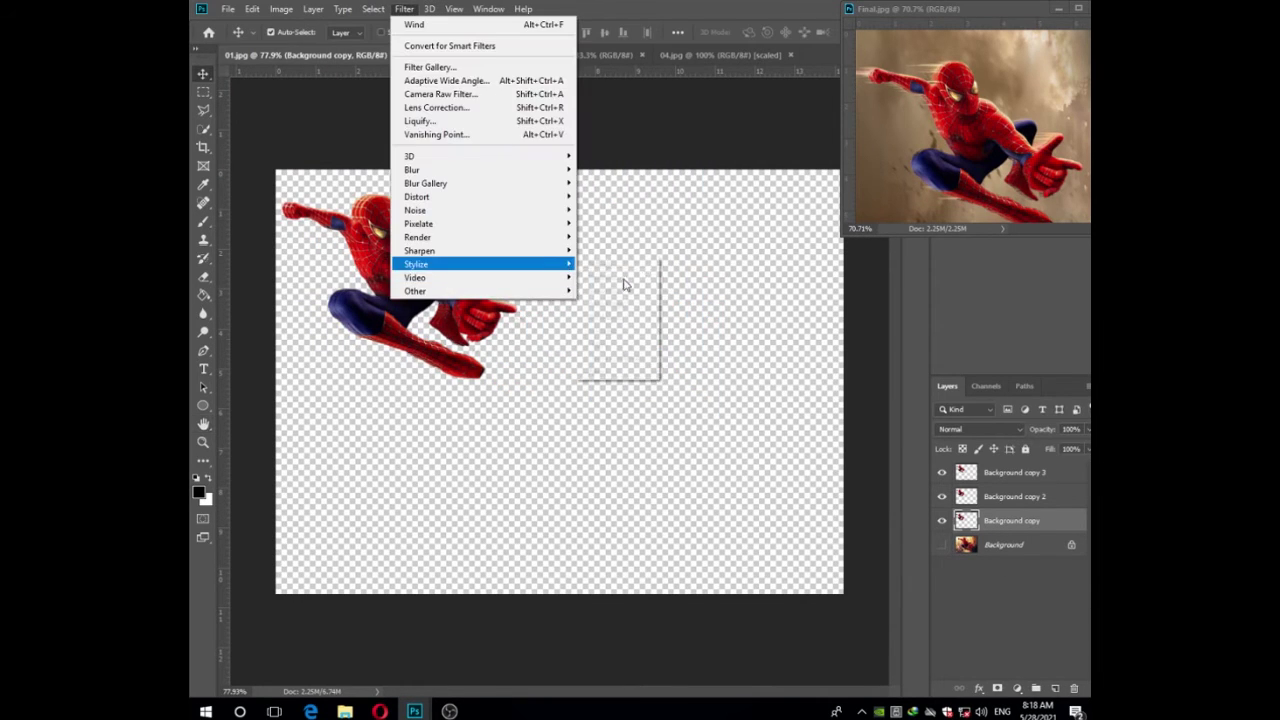
click(623, 285)
click(851, 120)
click(405, 9)
click(620, 371)
click(857, 125)
Apply the Wind filter to the Background copy 2 layer with the Wind method, from the right
click(1016, 497)
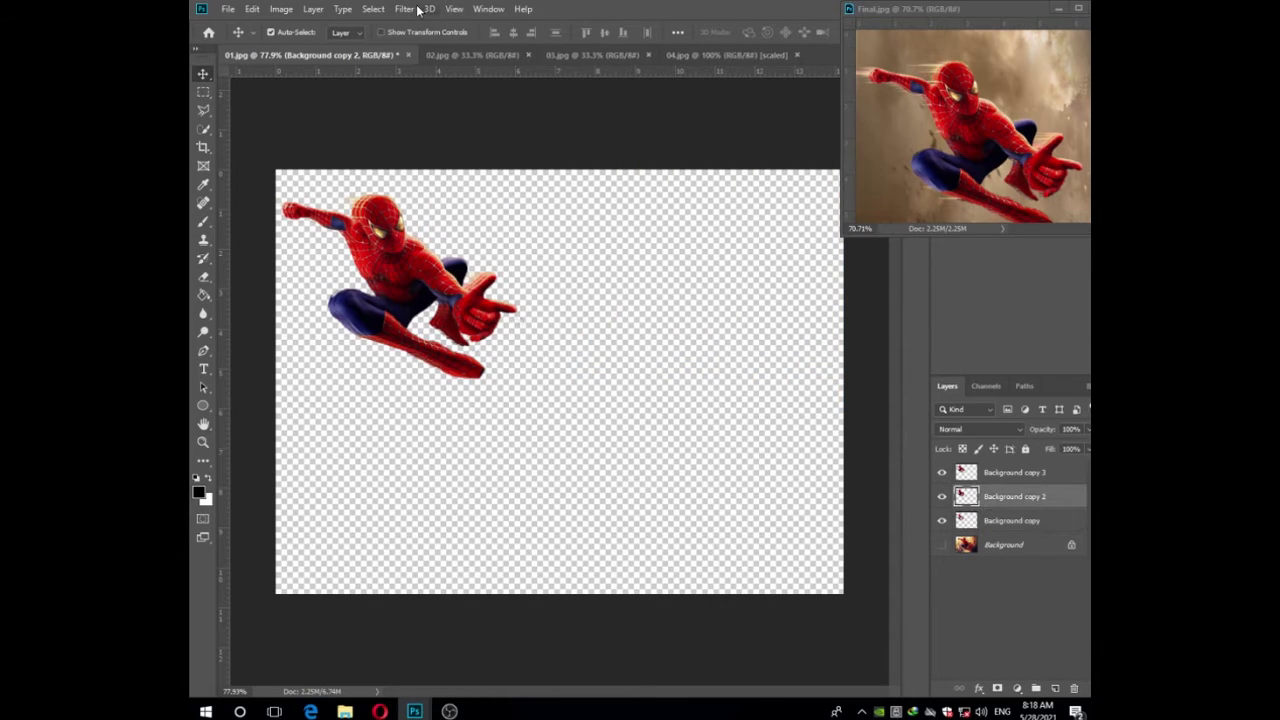
click(406, 9)
click(620, 371)
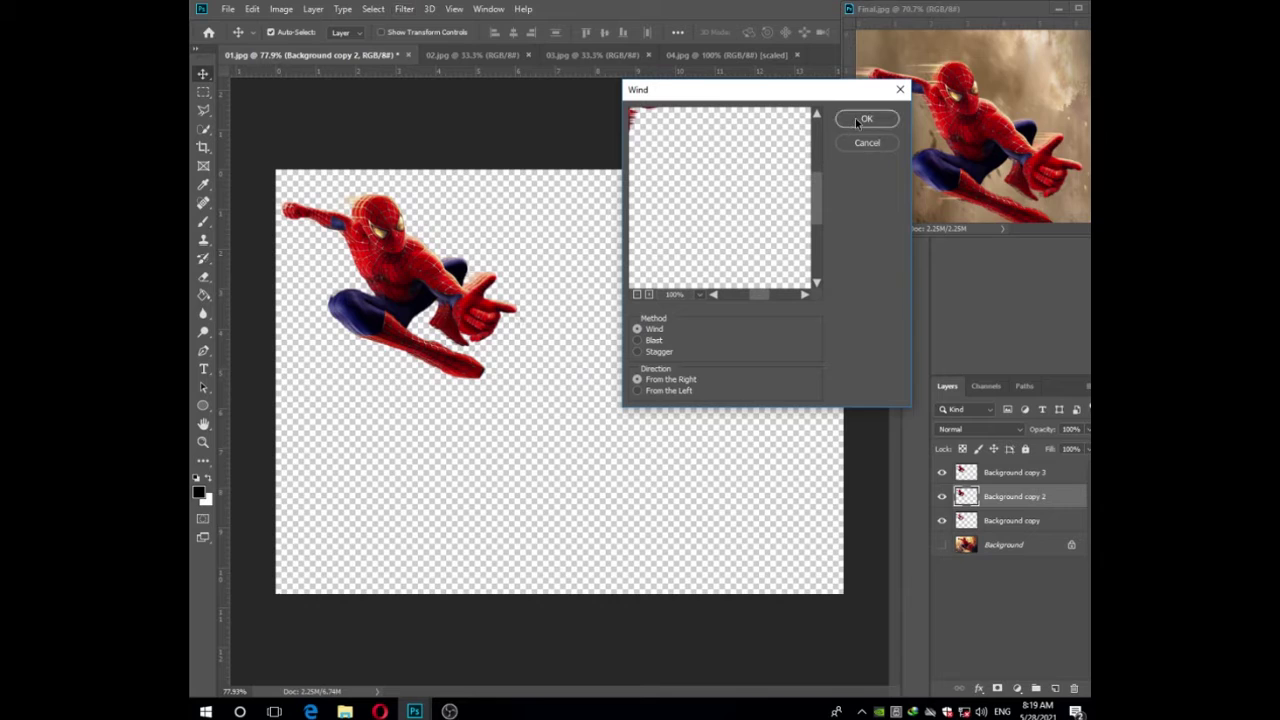
click(855, 118)
Reapply the Wind filter twice more to the Background copy 2 layer and check the streaks around Spider-Man
click(405, 9)
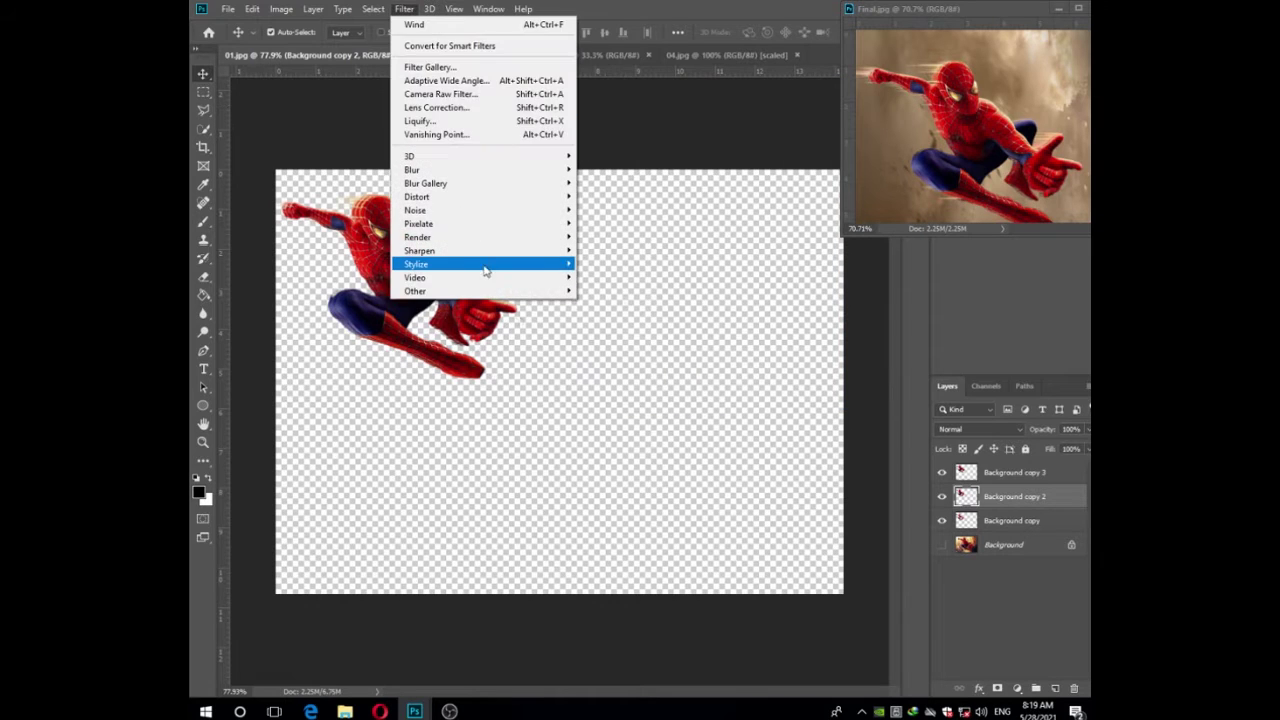
mouse_move(487, 266)
click(620, 371)
click(857, 118)
click(405, 9)
mouse_move(548, 266)
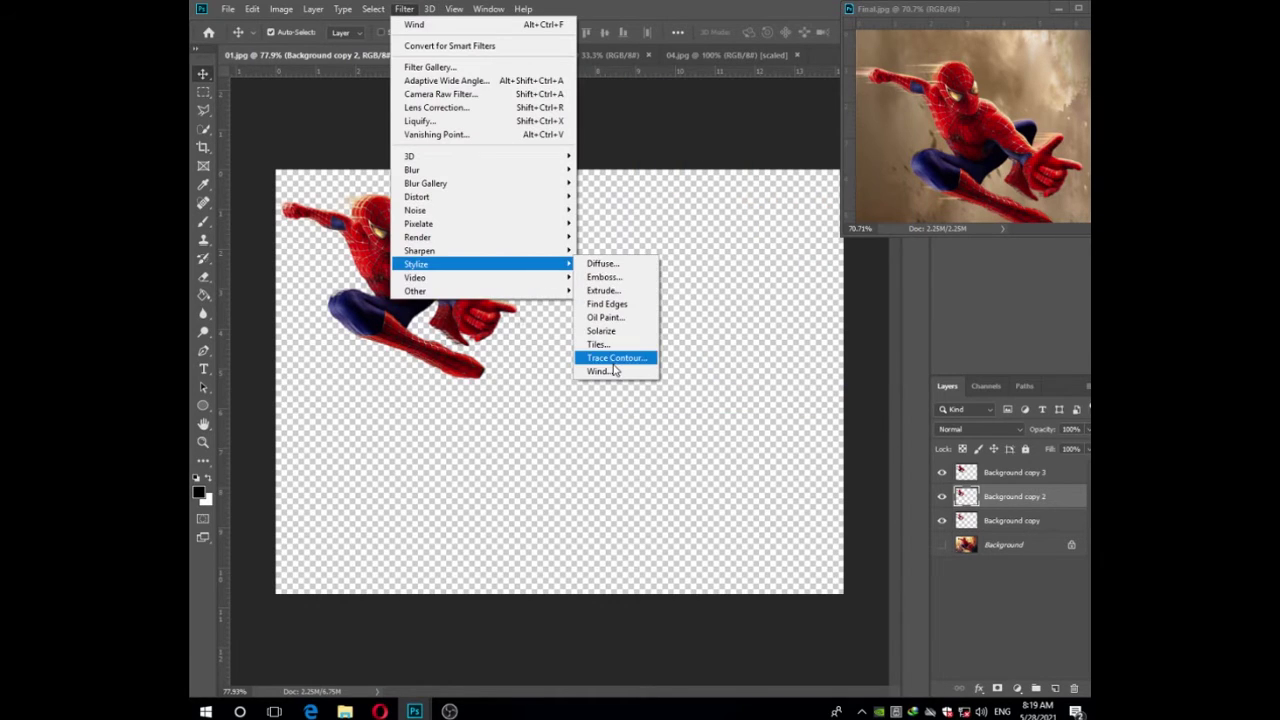
click(615, 371)
click(857, 118)
scroll(416, 277, up, 5)
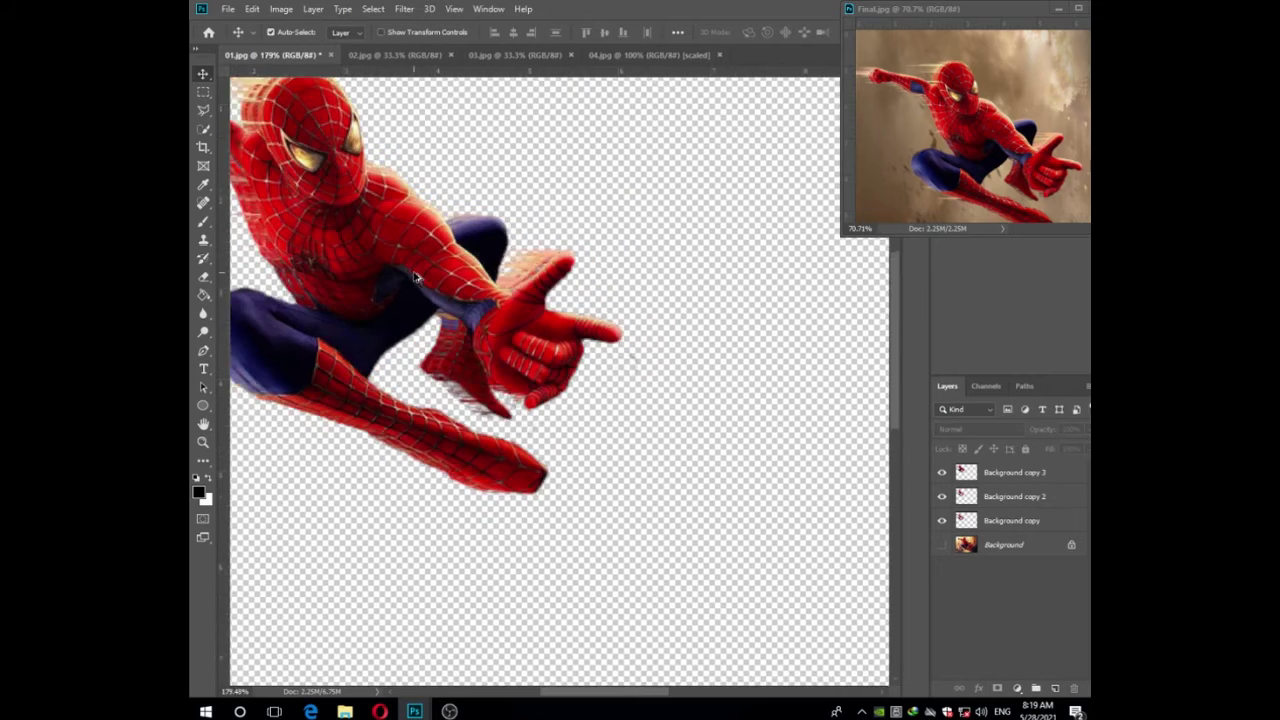
scroll(416, 277, down, 5)
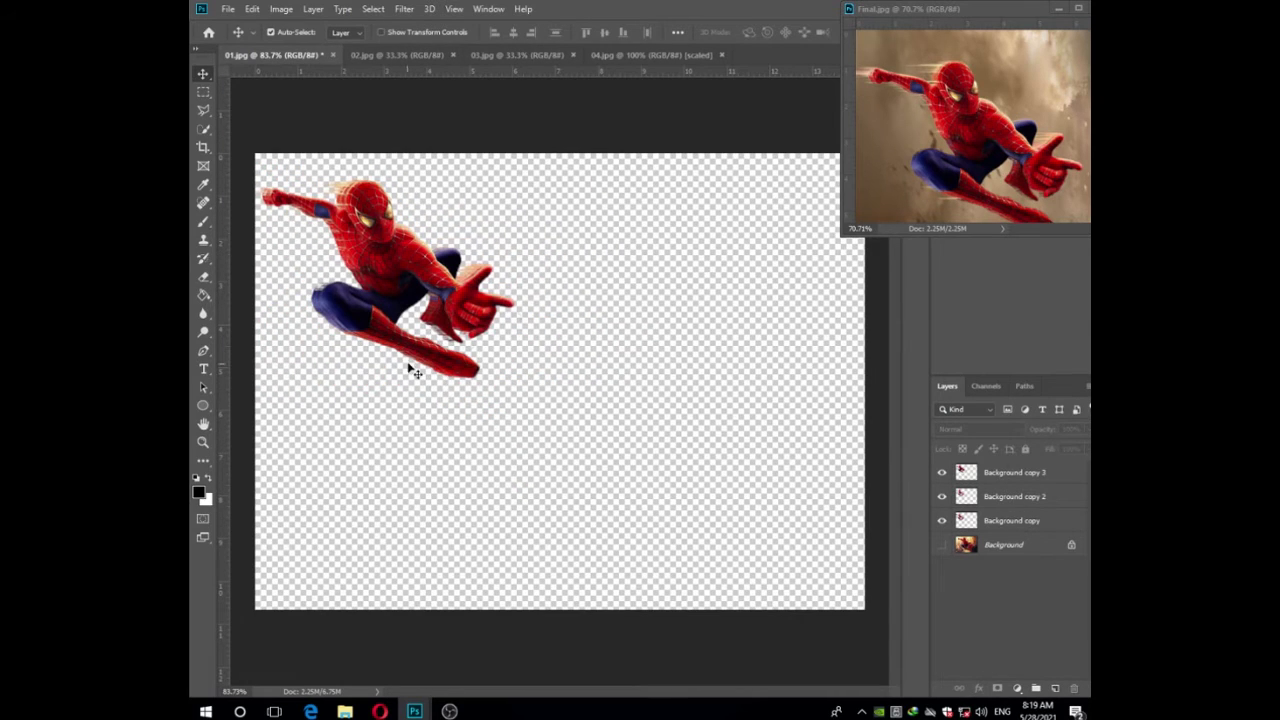
scroll(411, 330, up, 5)
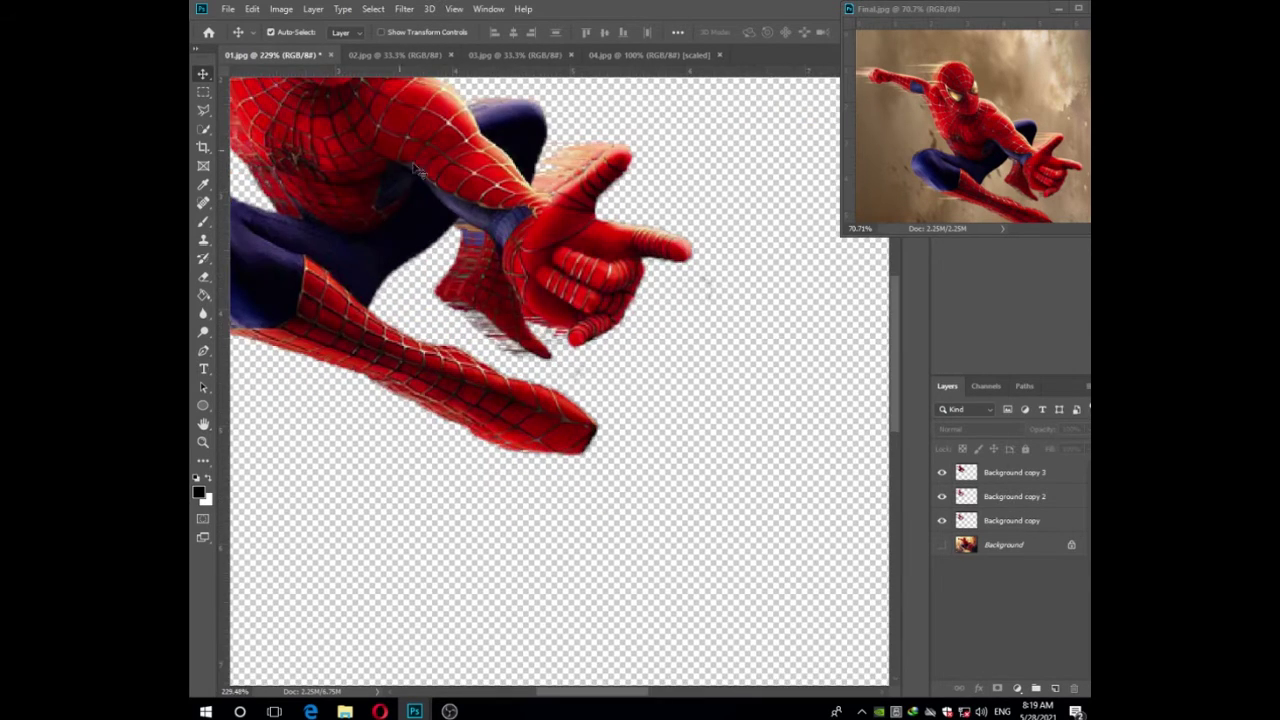
scroll(411, 188, down, 5)
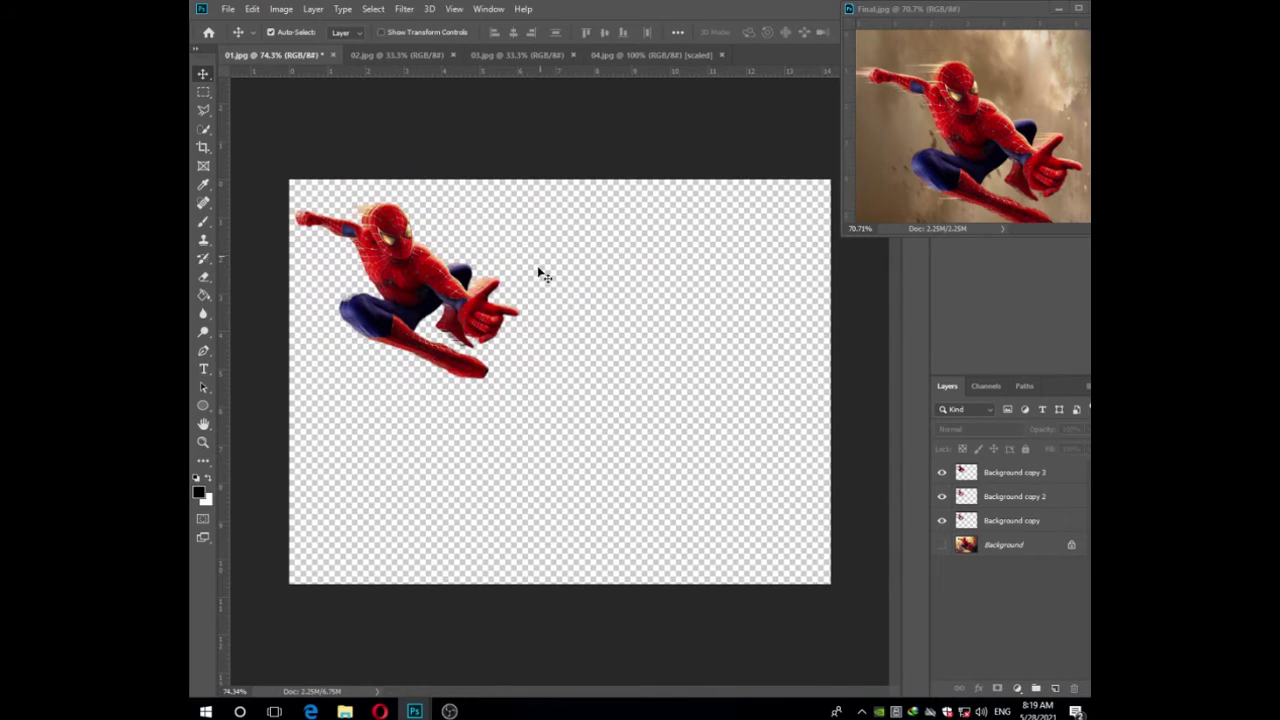
Check the backdrop in Final.jpg, and add a black-filled layer directly above the Background layer of 01.jpg with the Paint Bucket
click(975, 138)
scroll(955, 124, down, 4)
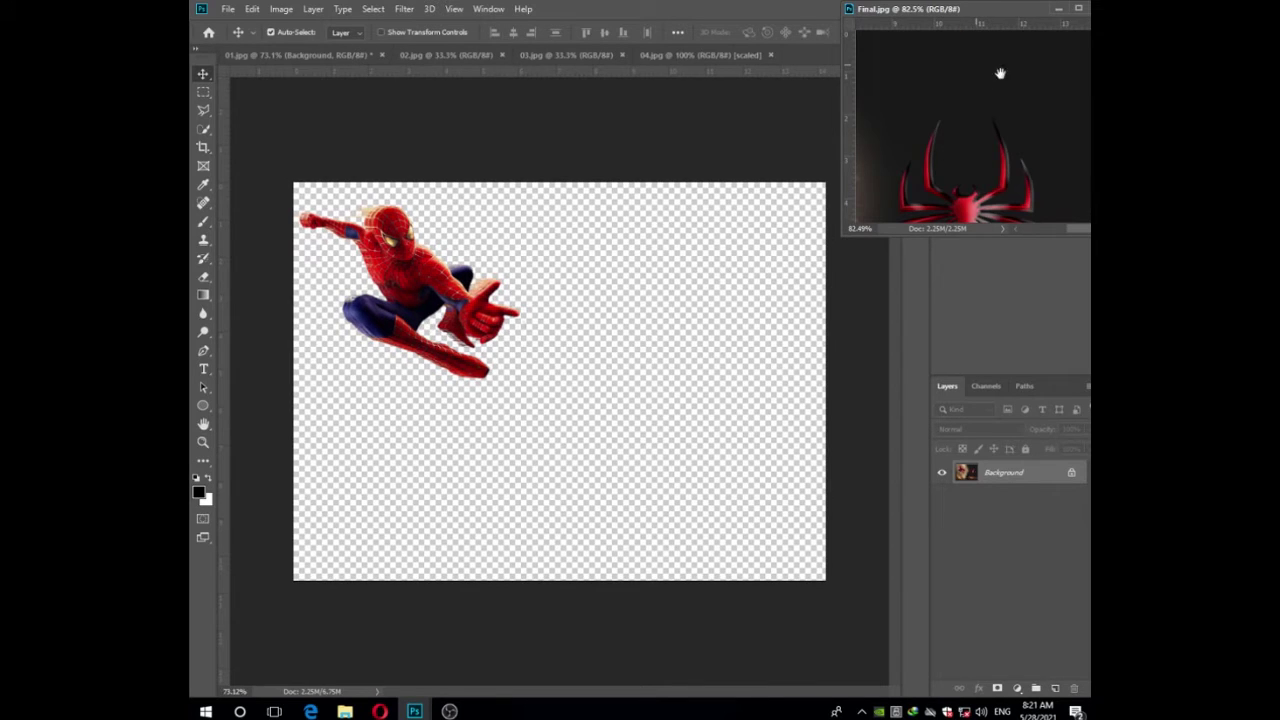
drag(1000, 72, 1090, 118)
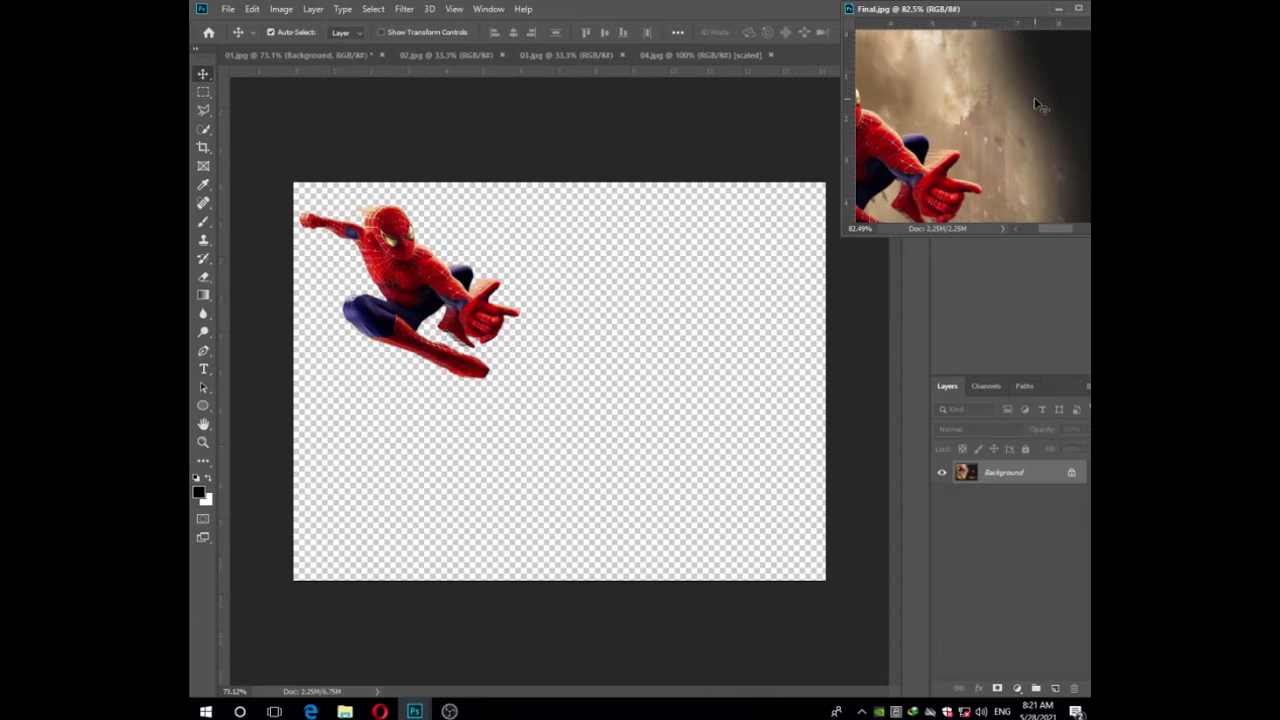
scroll(1034, 97, down, 5)
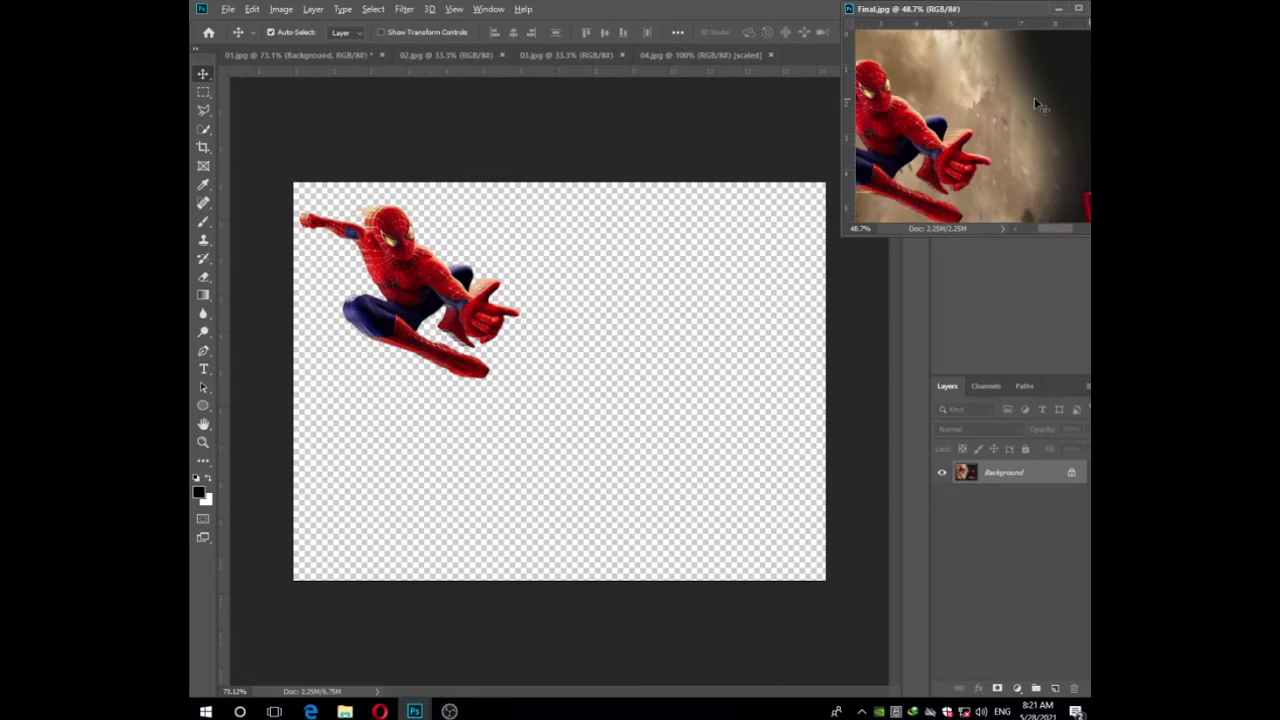
click(534, 303)
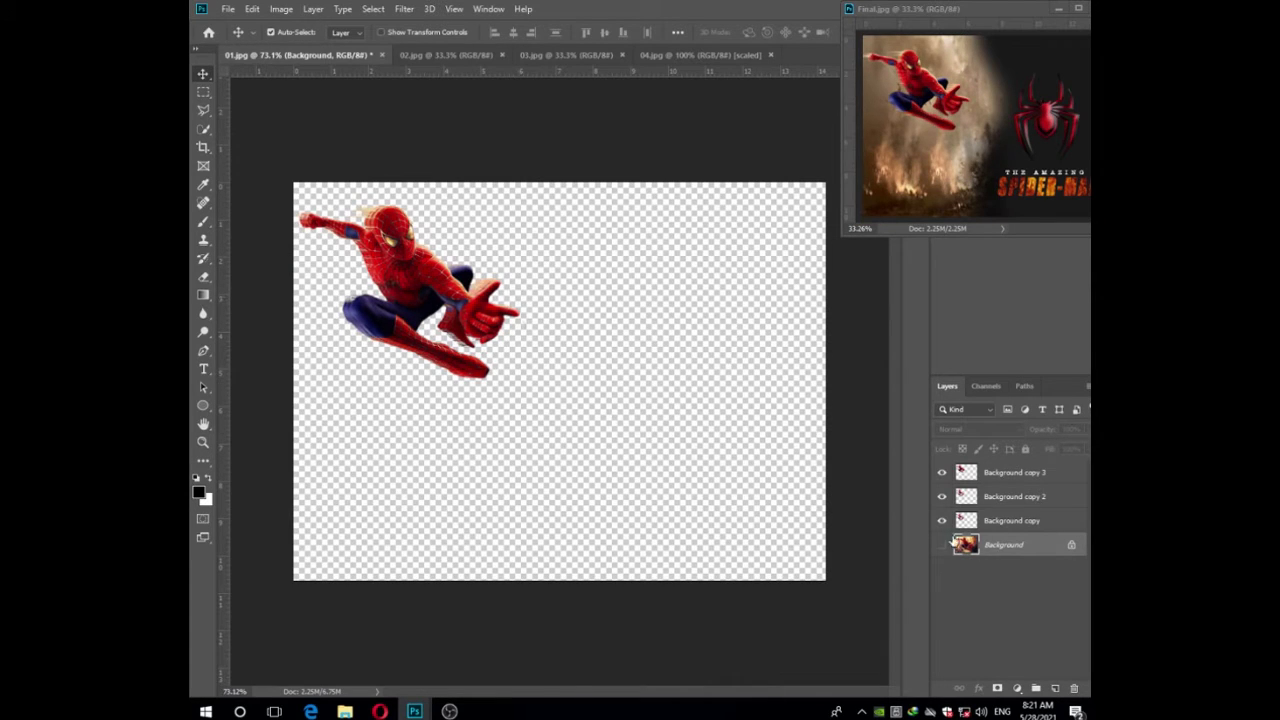
click(1055, 690)
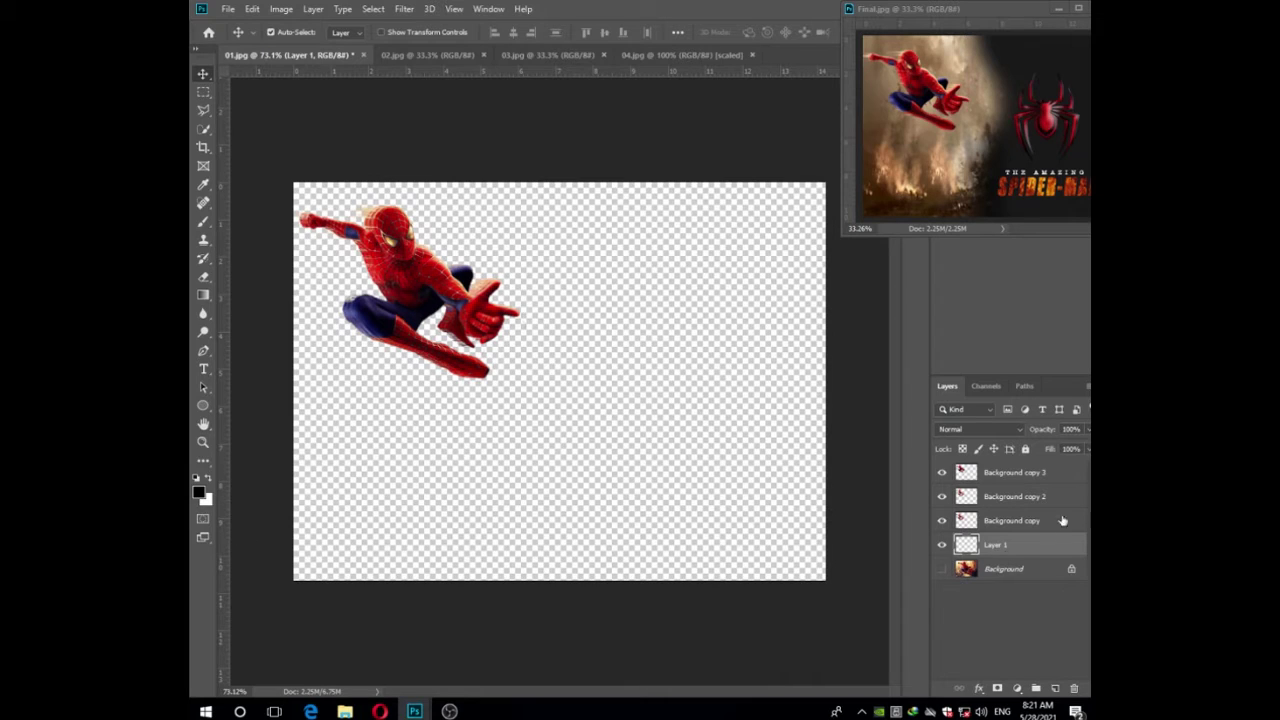
click(203, 296)
right_click(205, 297)
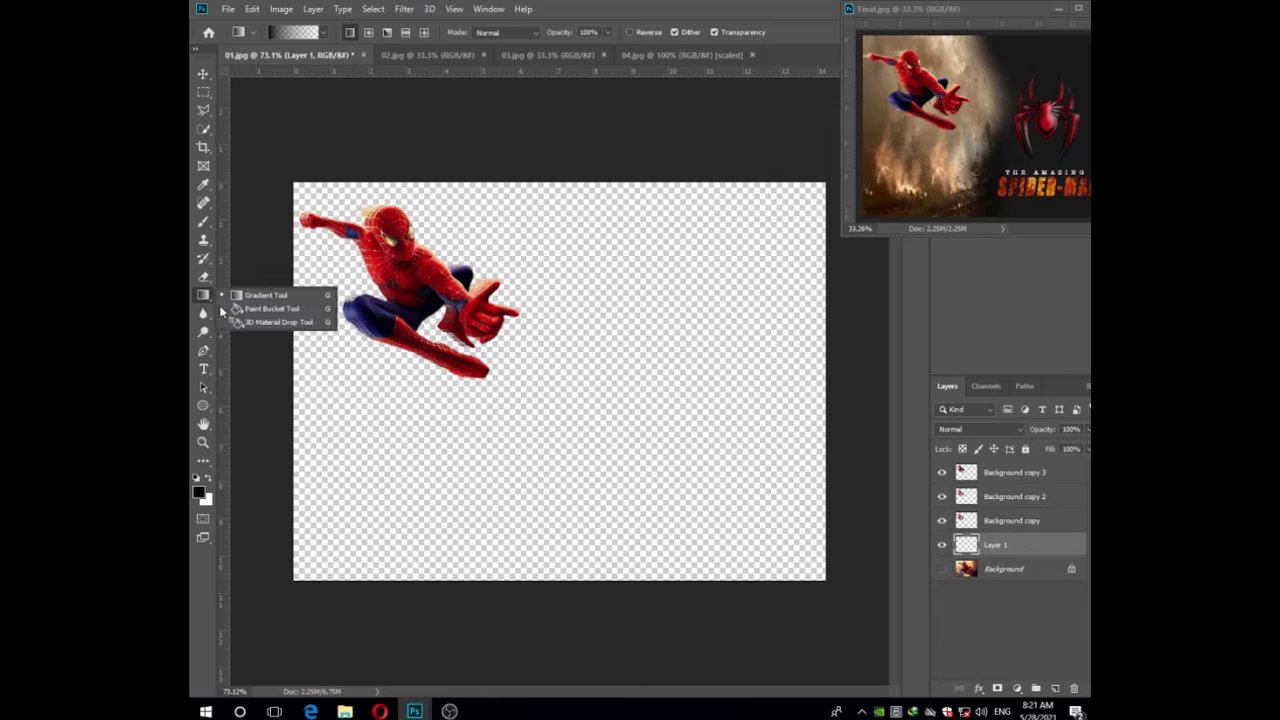
click(270, 305)
click(626, 425)
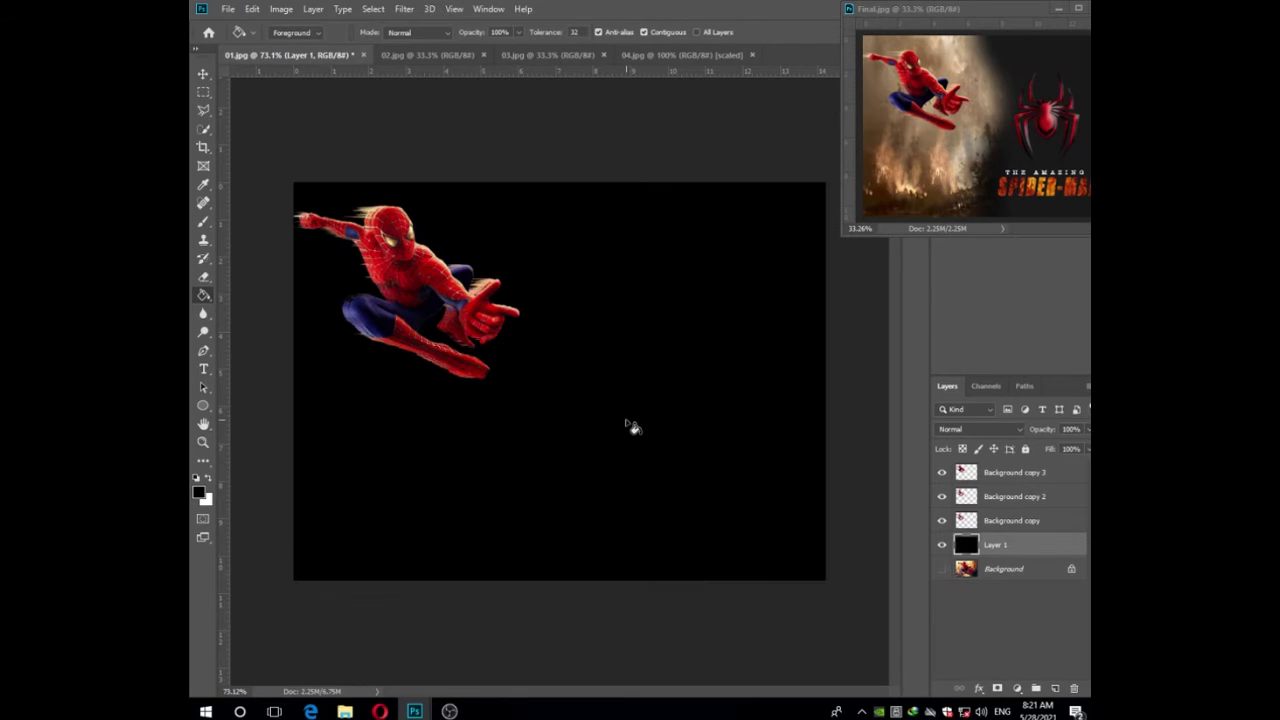
click(203, 74)
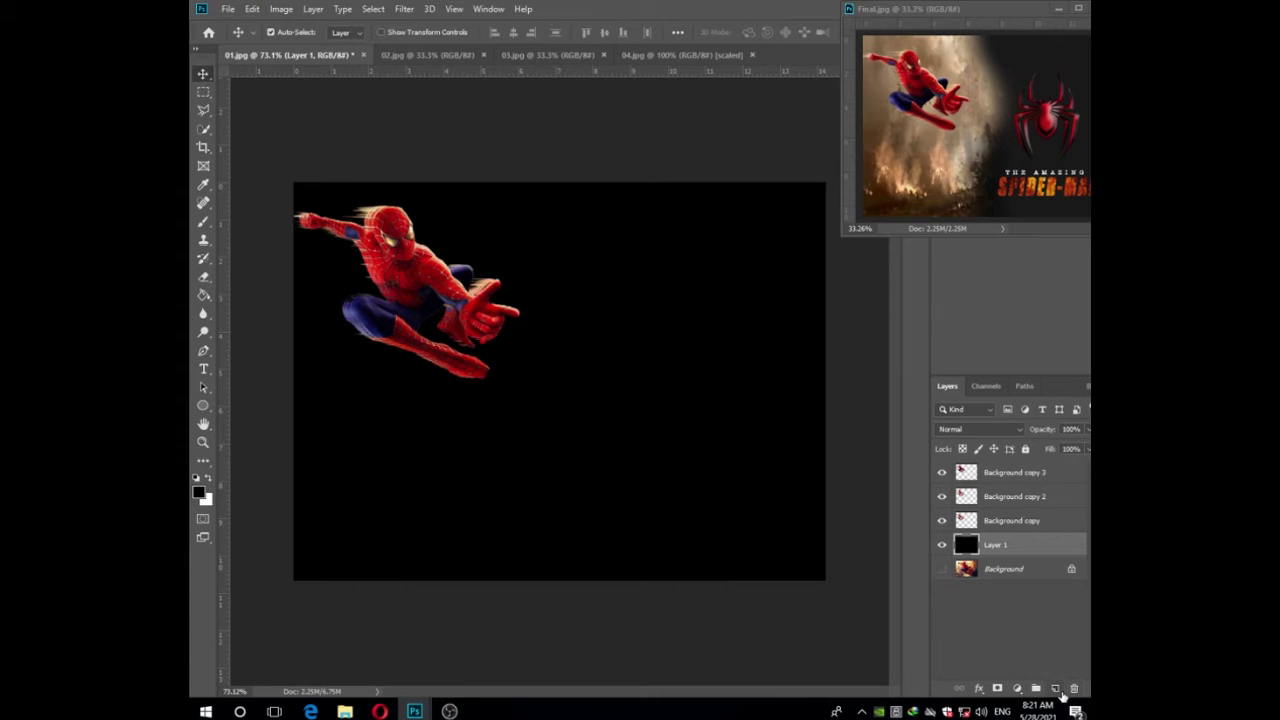
Copy the entire 02.jpg fire image and paste it into a new layer above the black layer in 01.jpg
click(1057, 689)
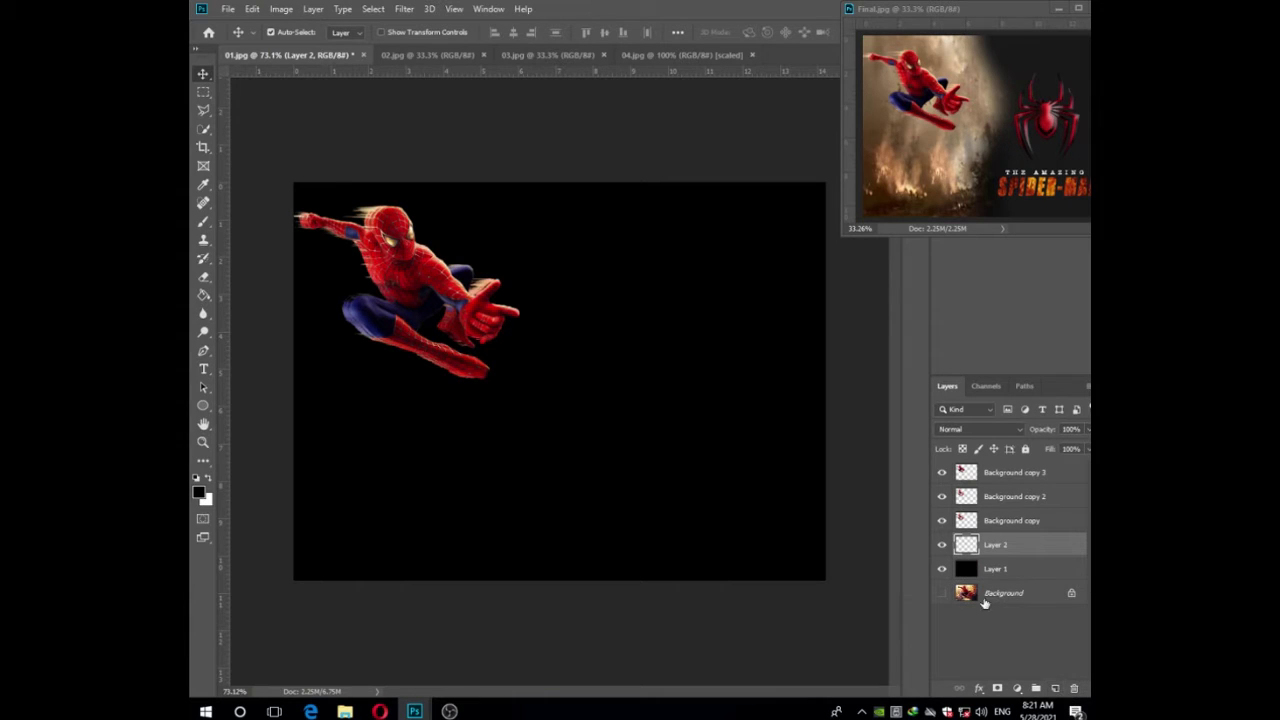
click(424, 56)
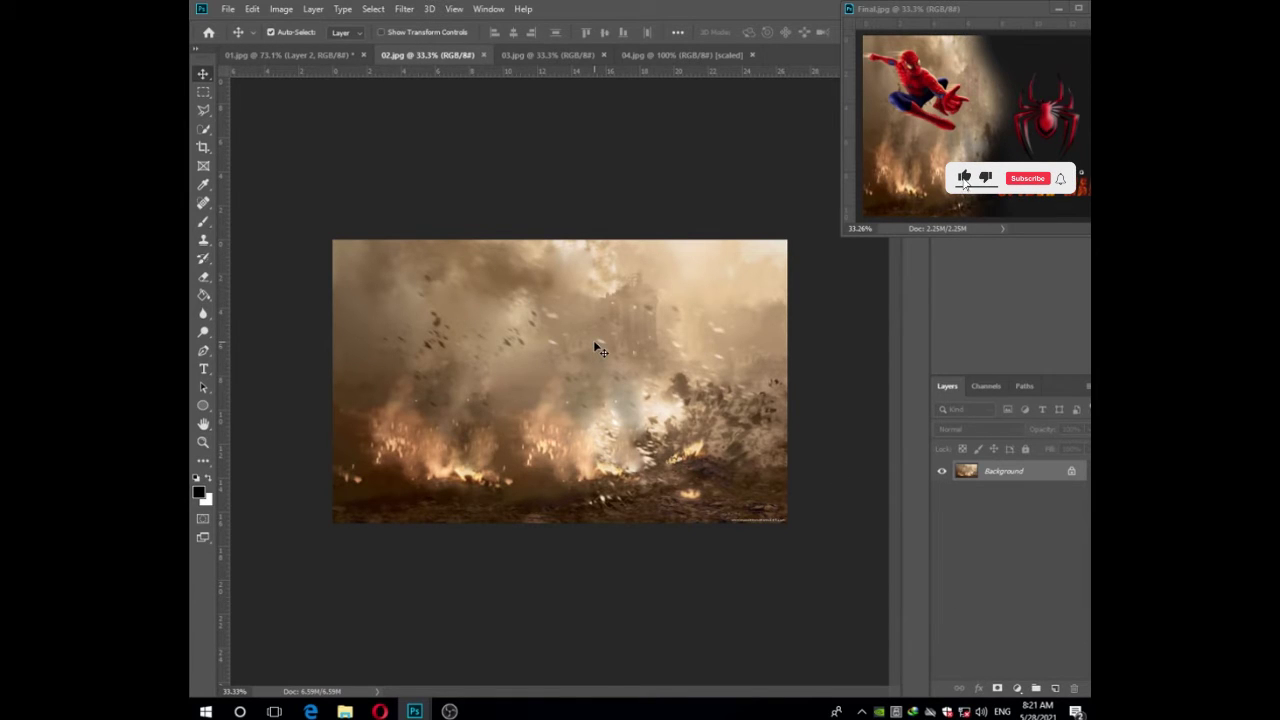
key(ctrl+a)
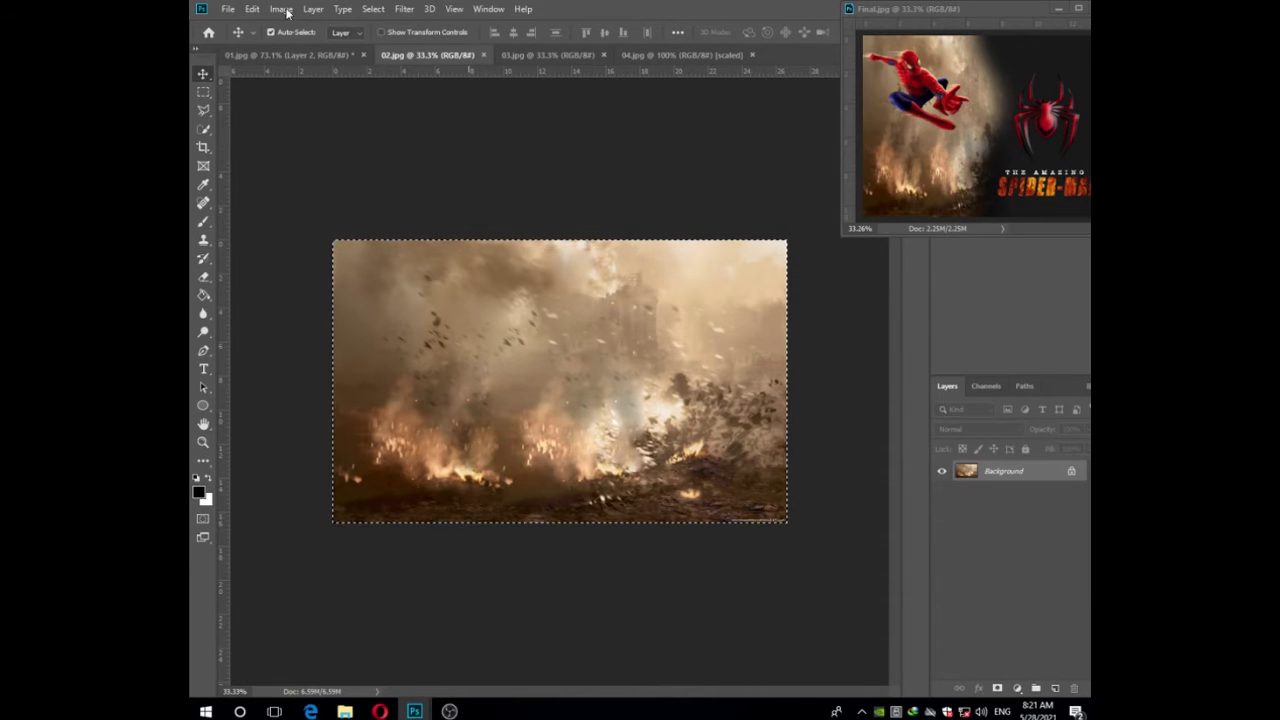
click(252, 9)
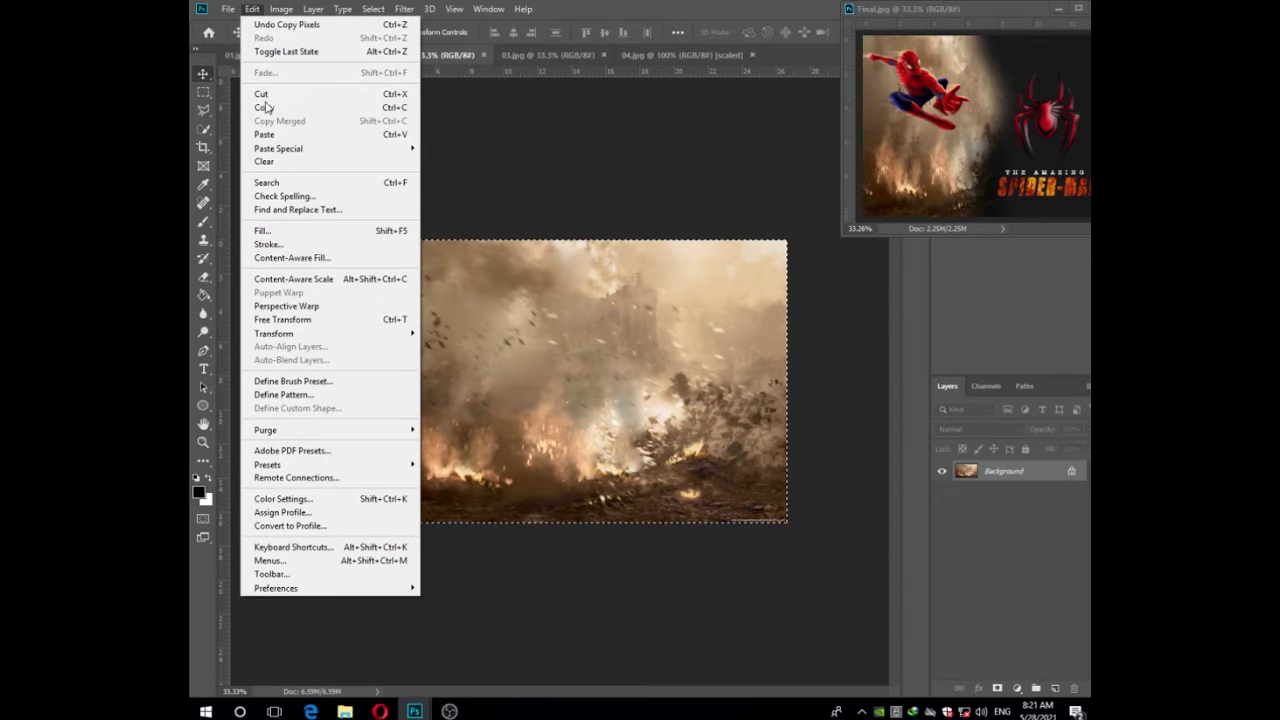
click(267, 107)
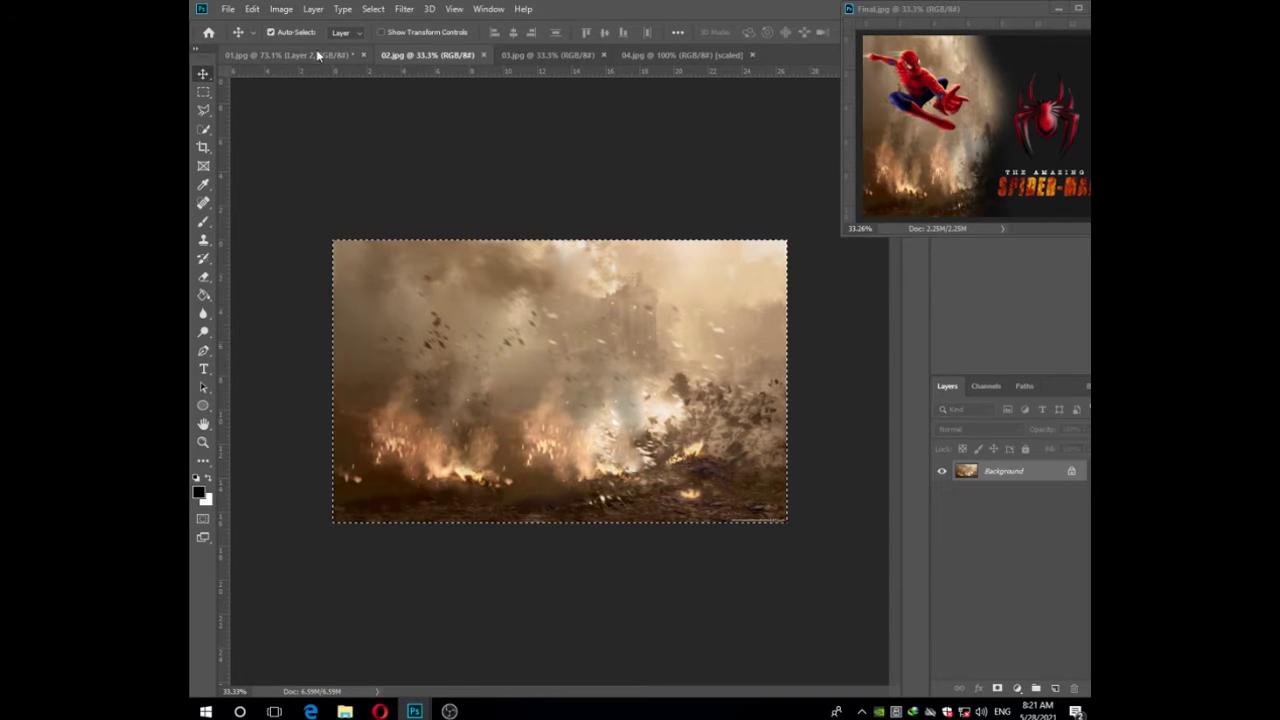
click(317, 55)
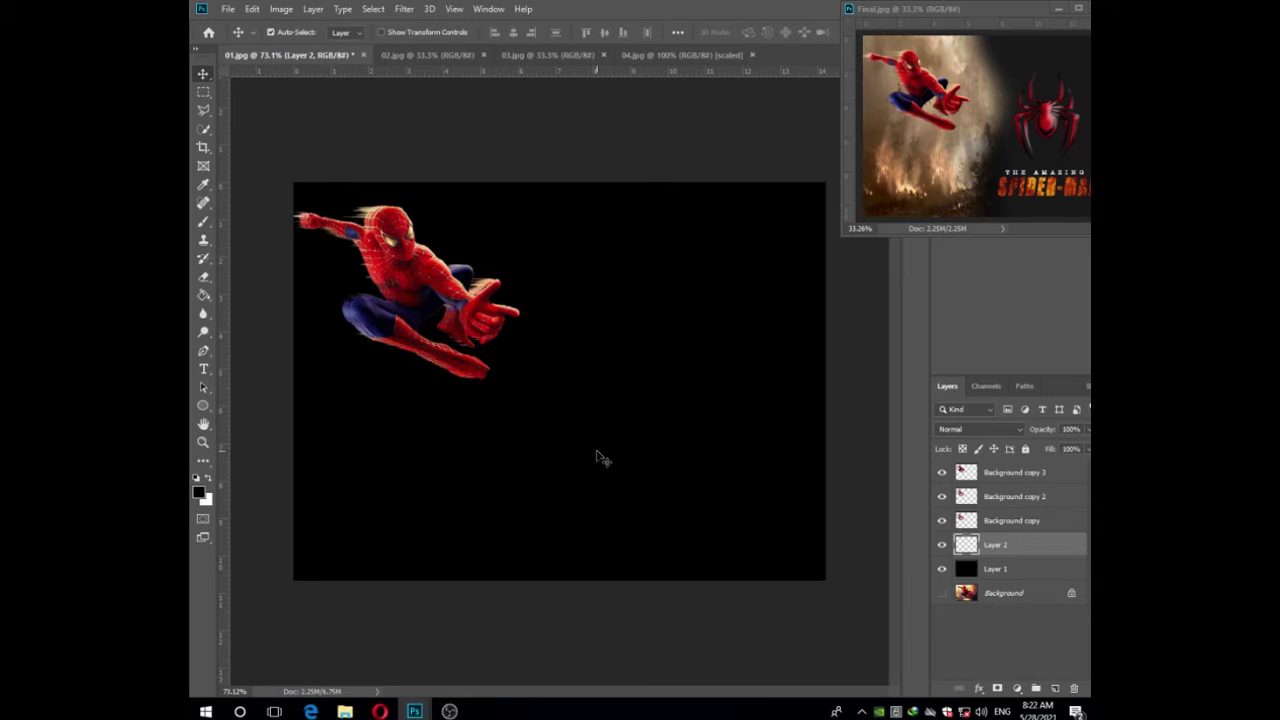
click(252, 8)
mouse_move(245, 9)
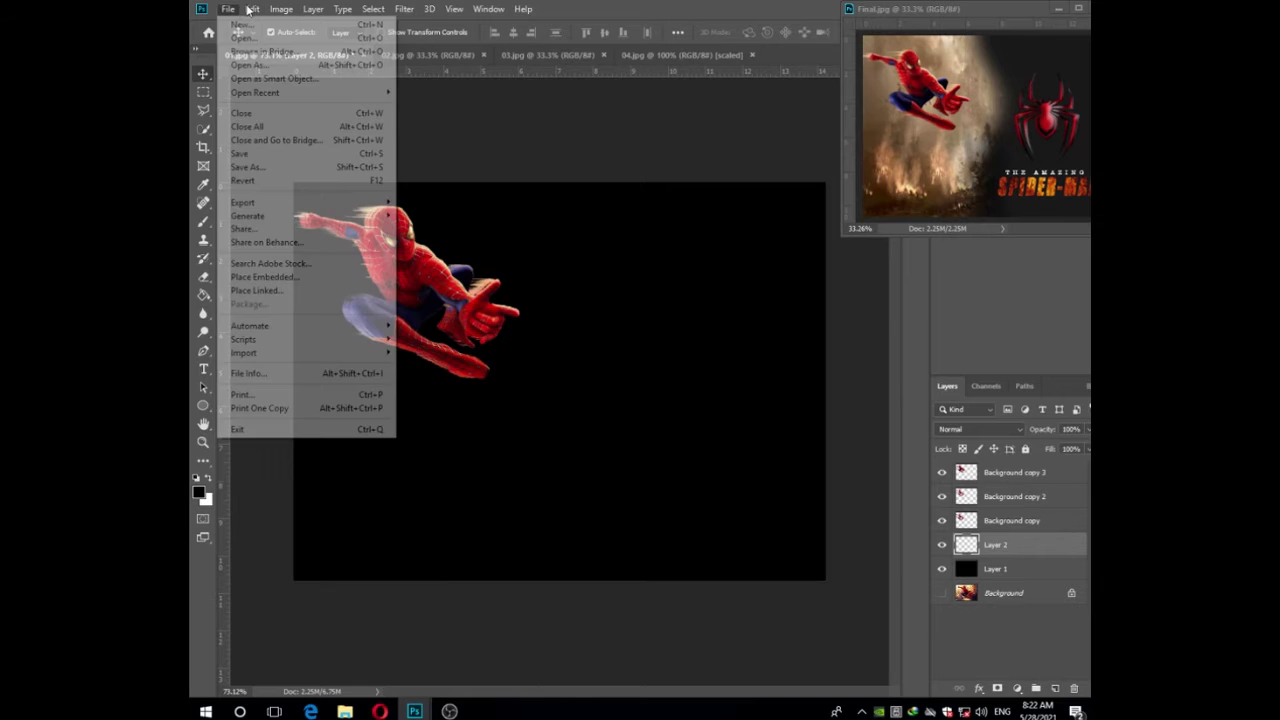
click(268, 137)
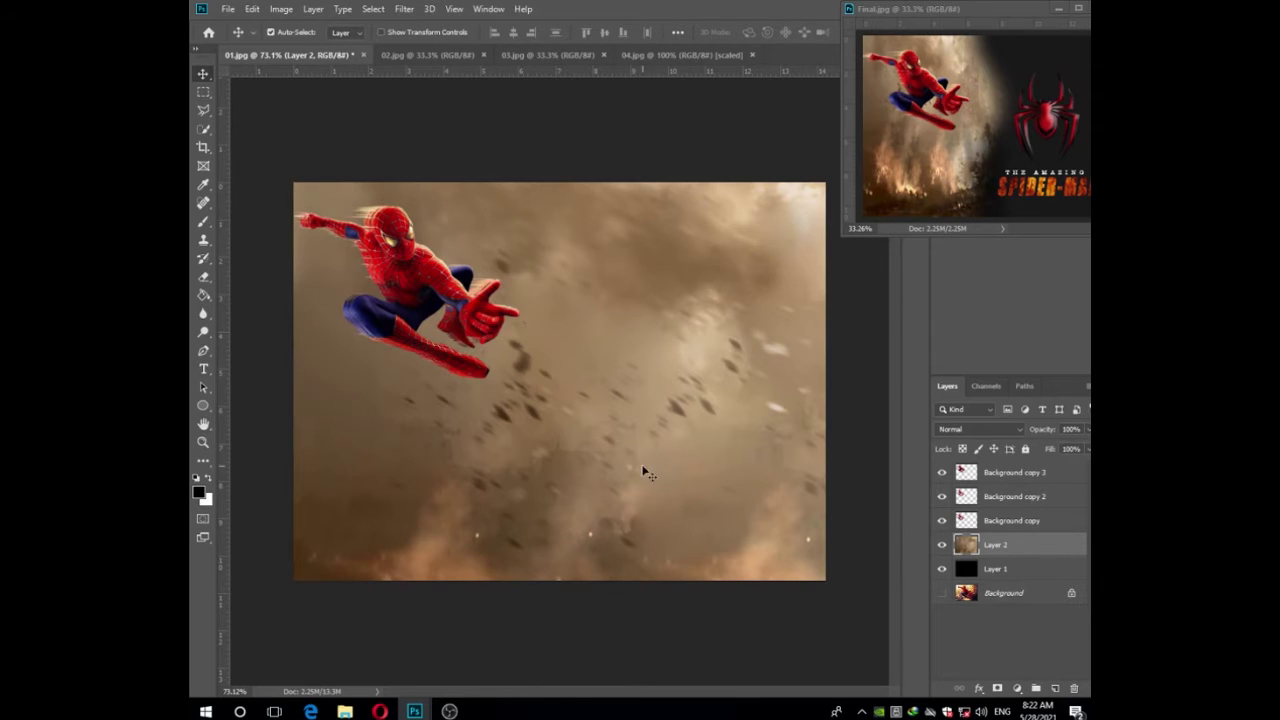
Scale and reposition the fire image to fill the canvas height, leaving a narrow black strip along the canvas's right edge
drag(645, 472, 587, 429)
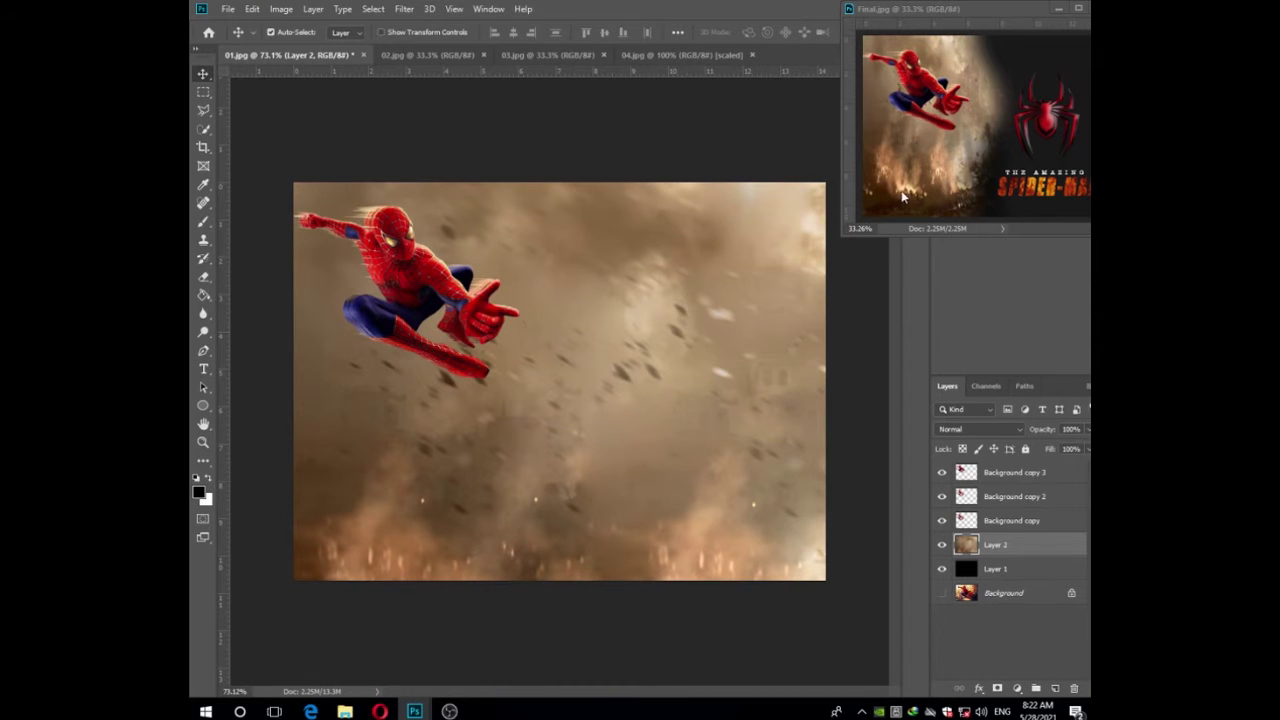
key(ctrl+t)
drag(736, 148, 574, 243)
drag(695, 417, 517, 403)
drag(391, 219, 389, 166)
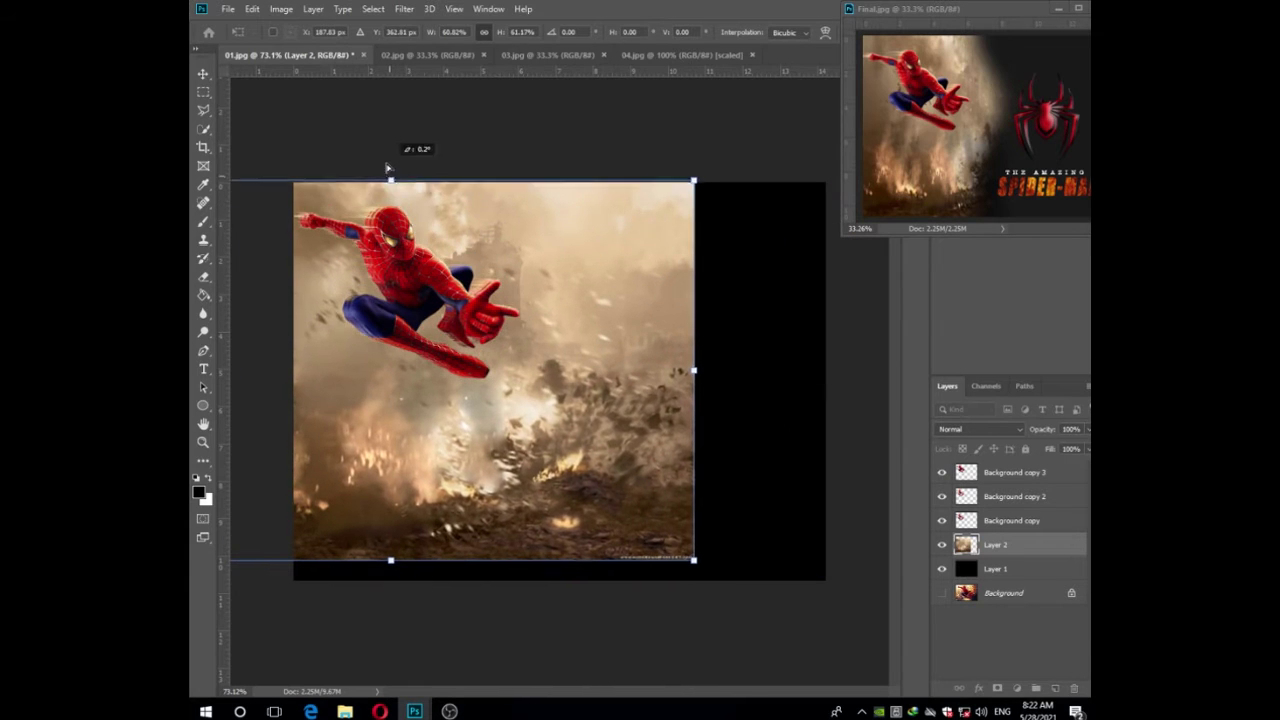
drag(389, 563, 389, 582)
drag(482, 508, 553, 507)
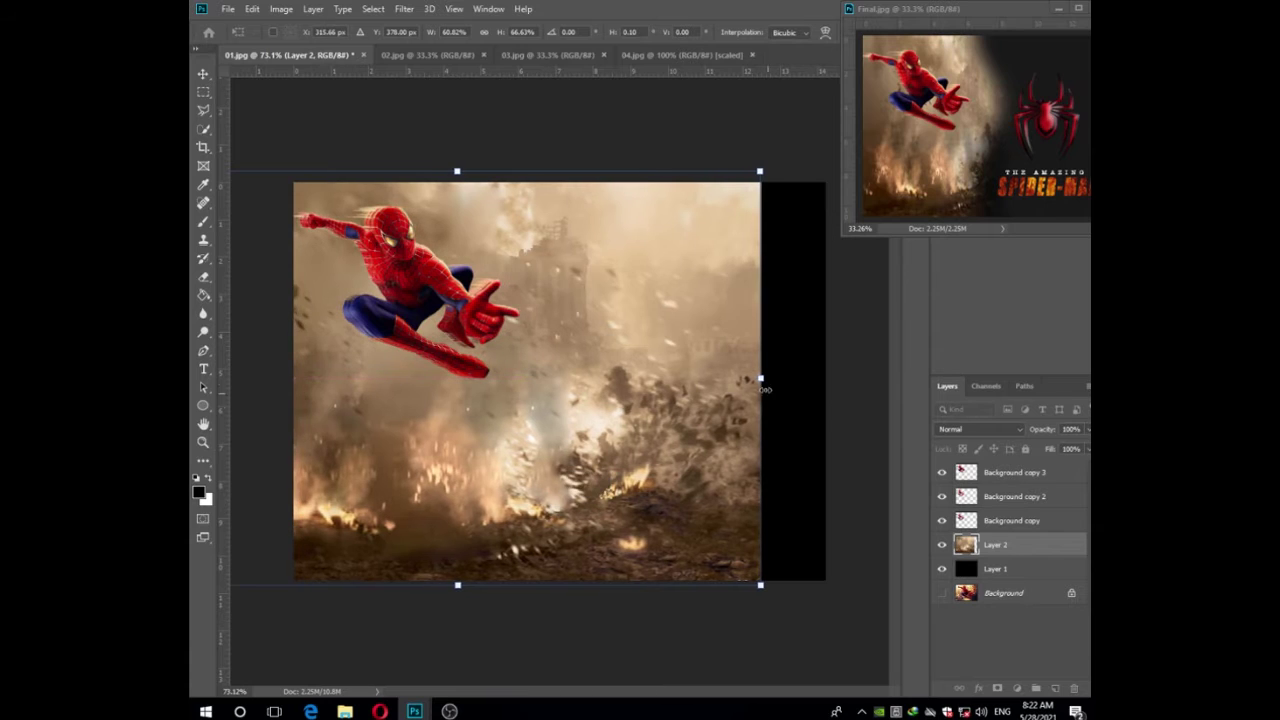
key(Return)
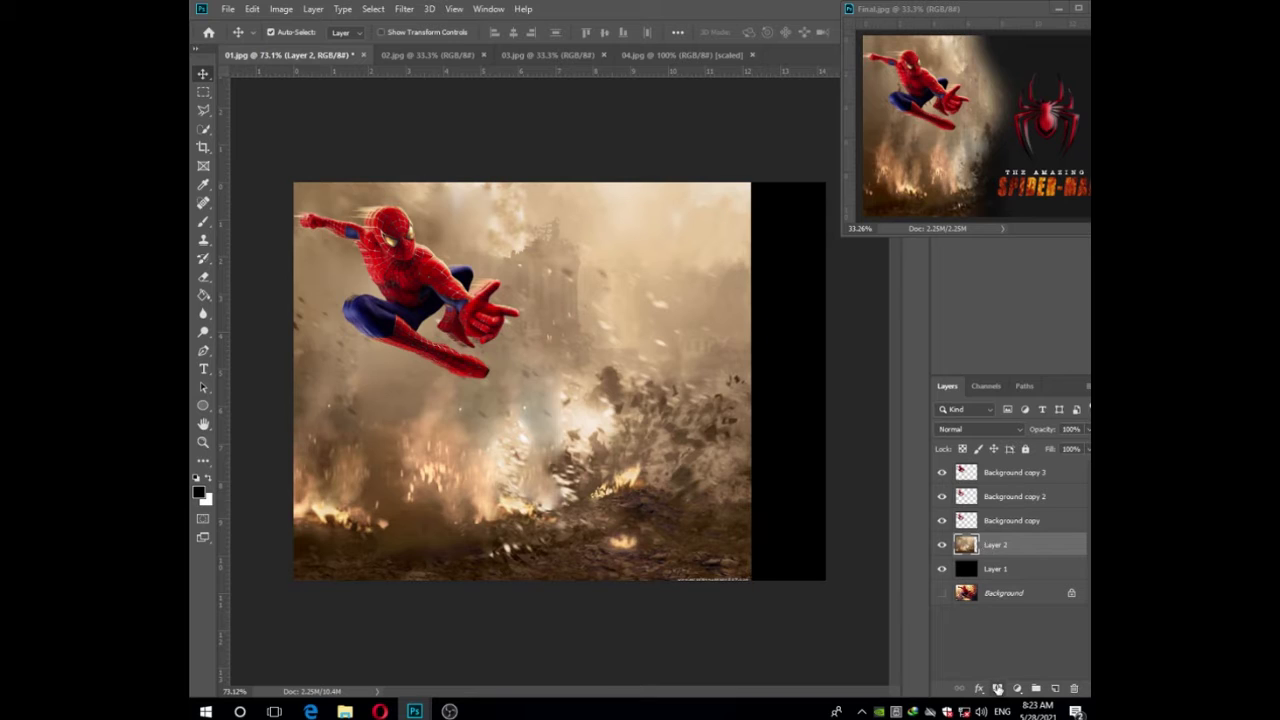
Add a layer mask to the fire layer and paint it black with a 500 px soft brush to fade out the image's right side
click(997, 689)
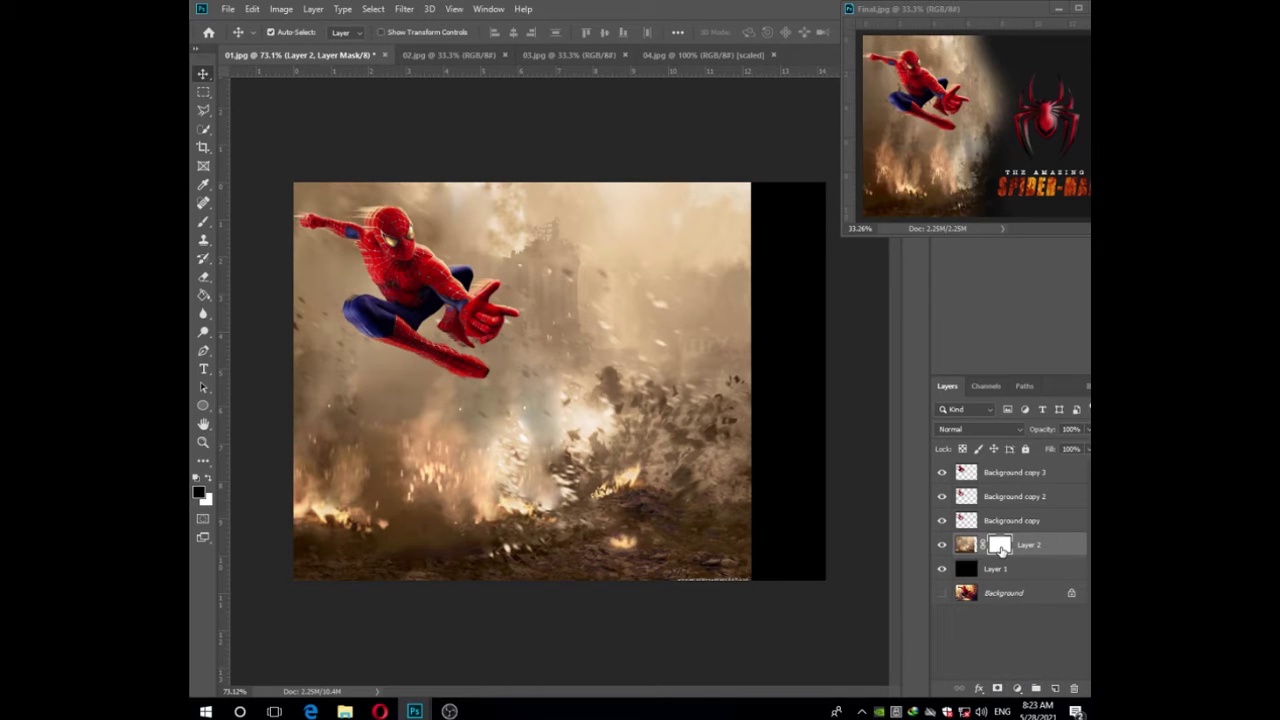
click(203, 222)
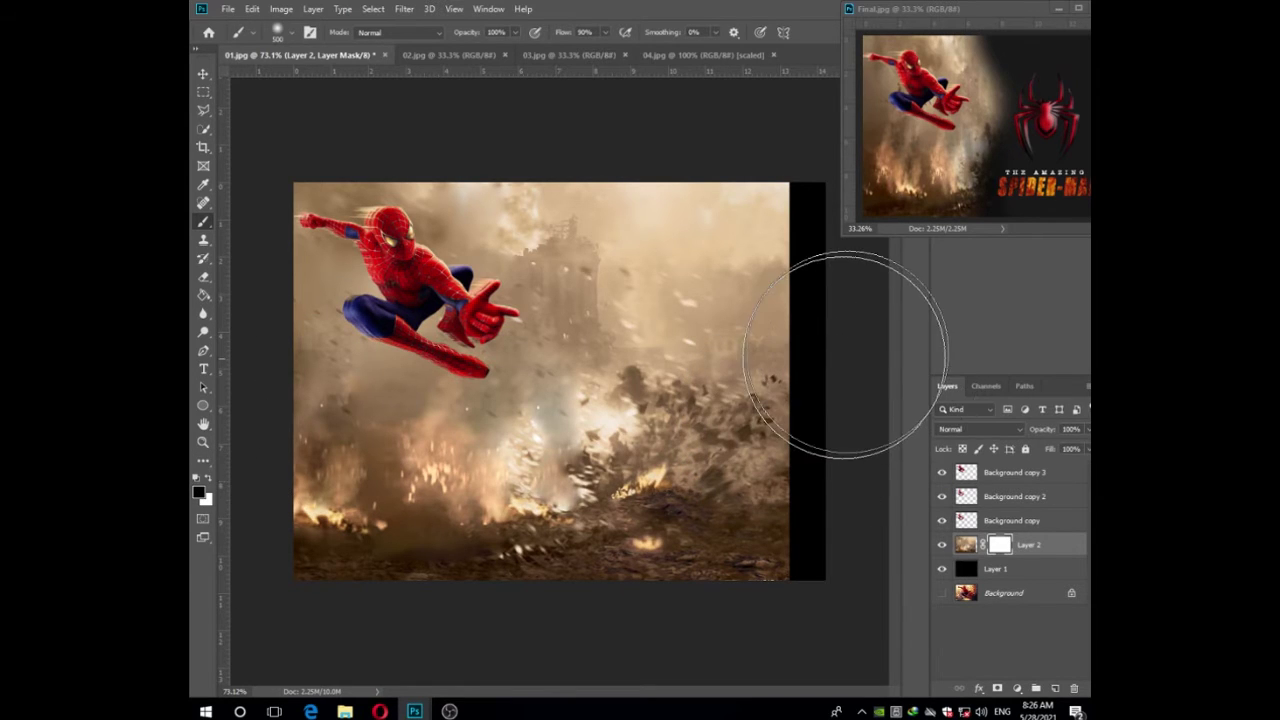
mouse_move(845, 355)
mouse_down()
mouse_move(786, 286)
mouse_move(808, 243)
mouse_move(786, 271)
mouse_move(787, 258)
mouse_move(786, 329)
mouse_move(820, 534)
mouse_move(817, 518)
mouse_up()
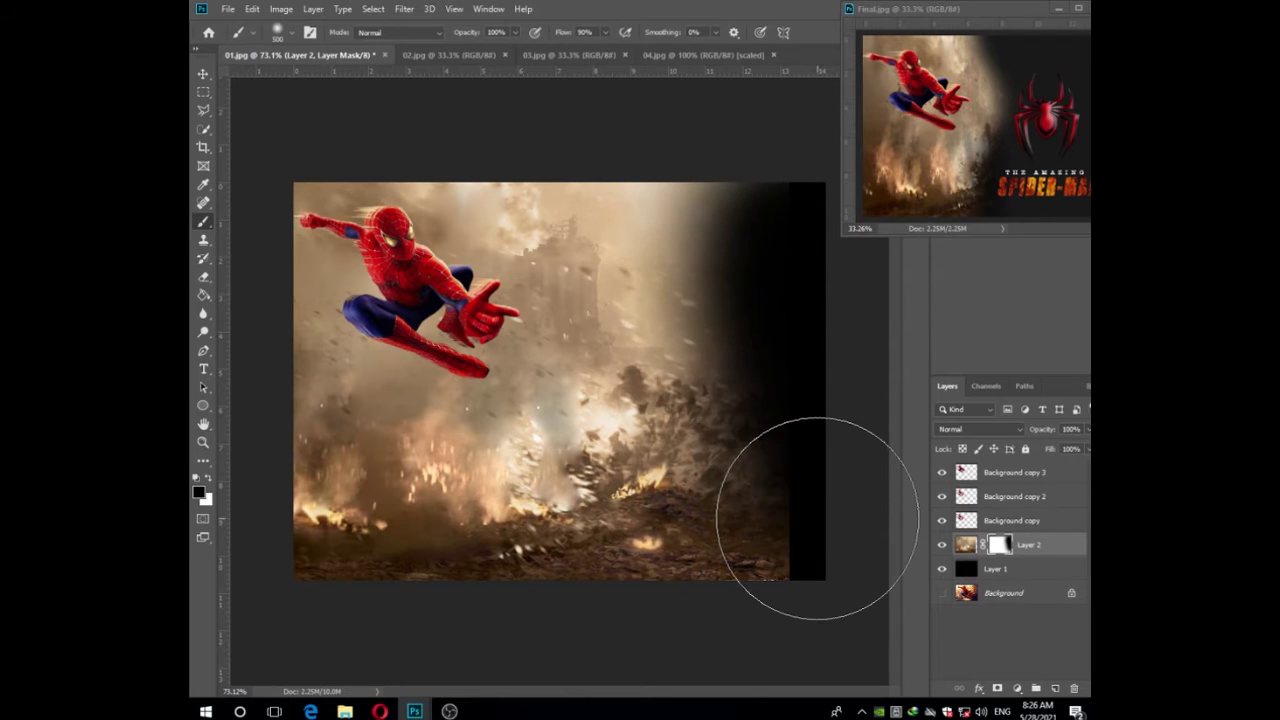
drag(820, 386, 780, 205)
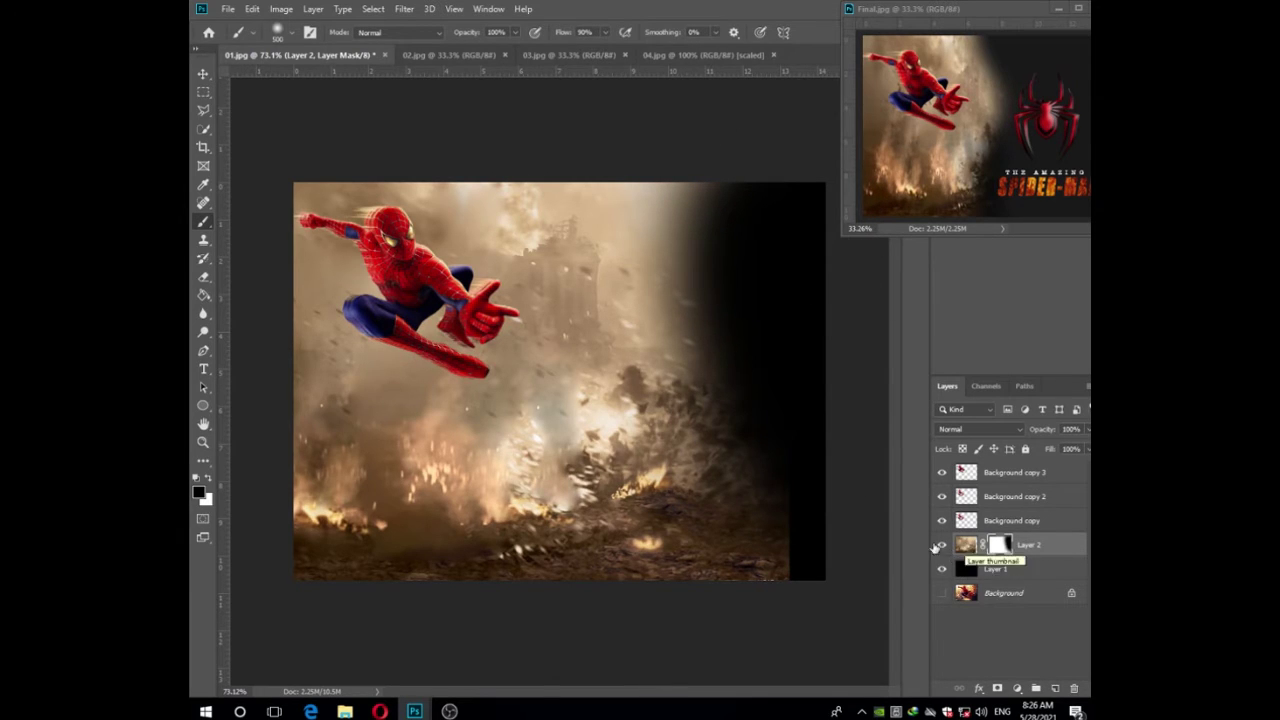
mouse_move(760, 540)
mouse_down()
mouse_move(748, 472)
mouse_move(718, 204)
mouse_move(732, 223)
mouse_move(772, 569)
mouse_move(717, 567)
mouse_move(713, 493)
mouse_move(733, 381)
mouse_move(689, 134)
mouse_up()
key(v)
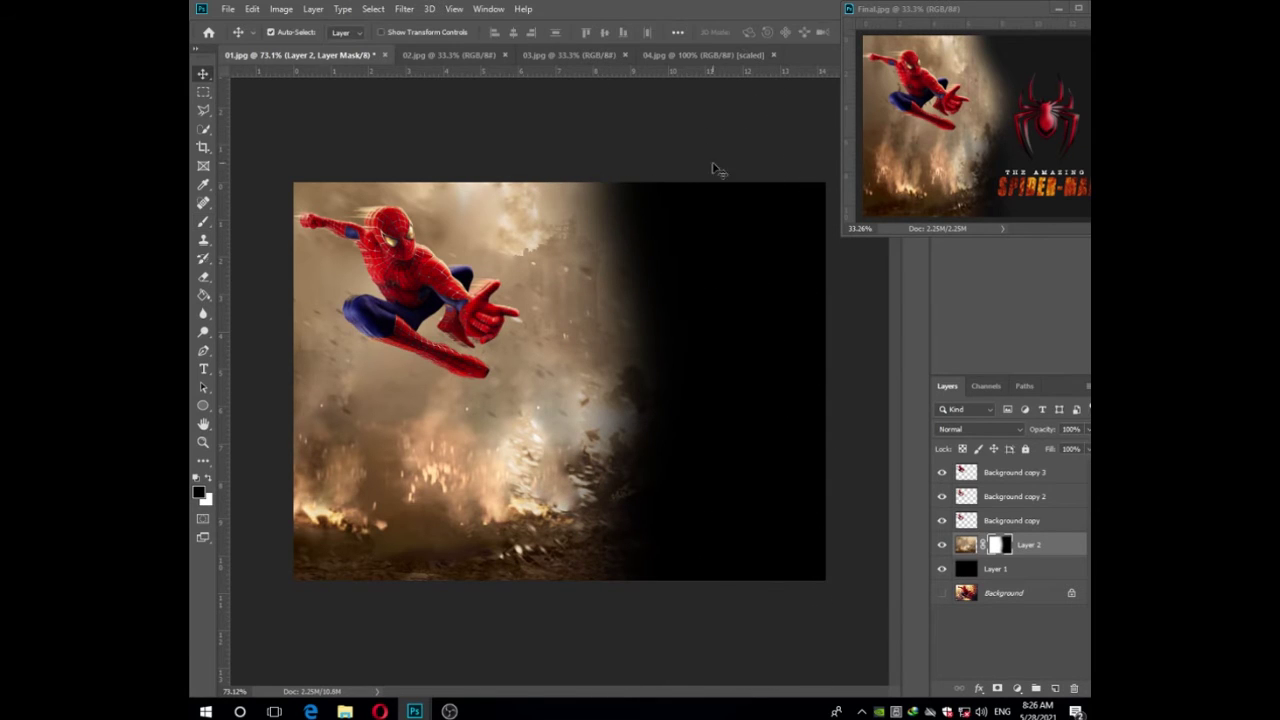
Move the masked fire layer to the left so its faded edge sits near the canvas's middle
key(x)
mouse_move(598, 490)
mouse_down()
mouse_move(558, 496)
mouse_move(575, 497)
mouse_up()
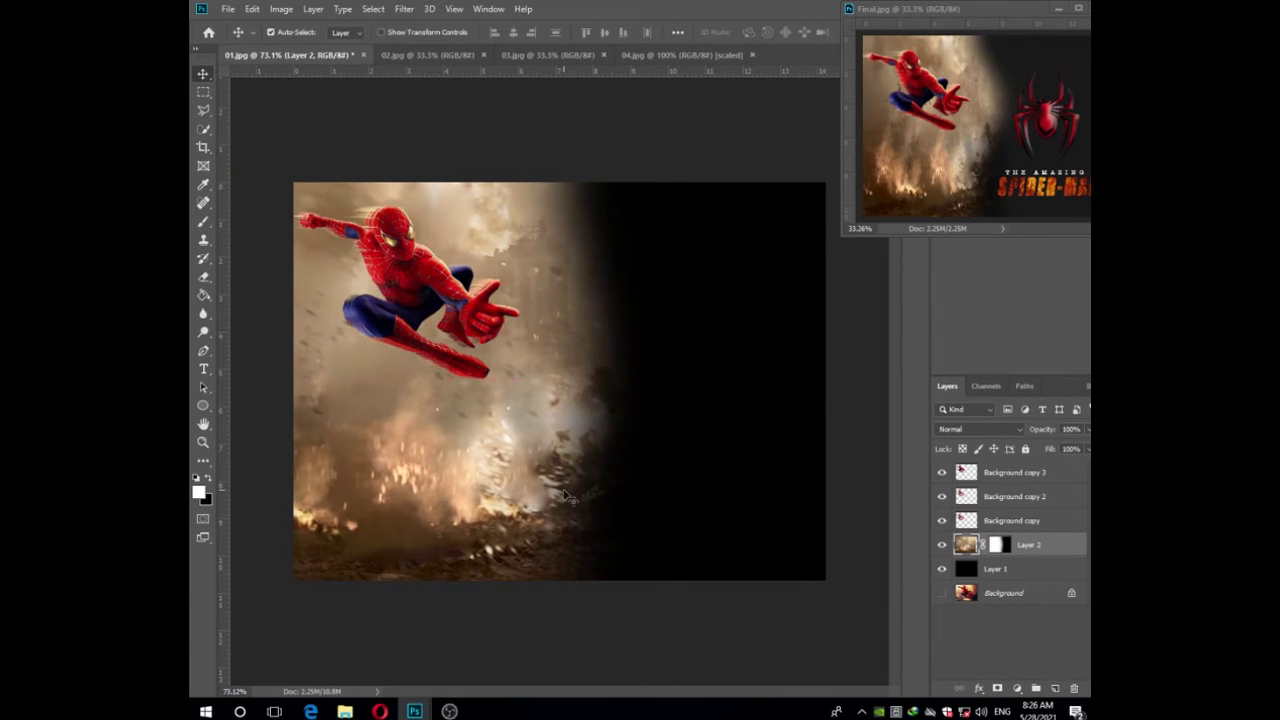
drag(568, 446, 537, 442)
click(680, 460)
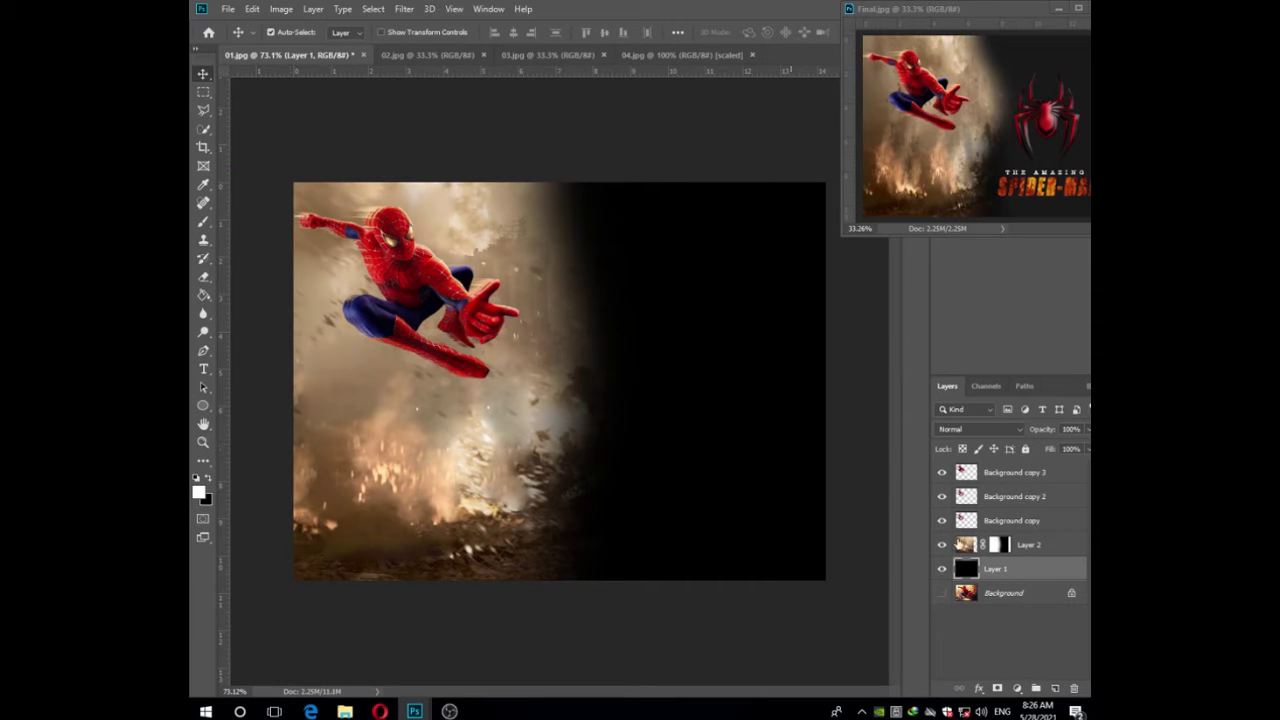
Refine the faded edge of the fire image by painting more black on the Layer 2 mask
click(1018, 548)
click(1002, 545)
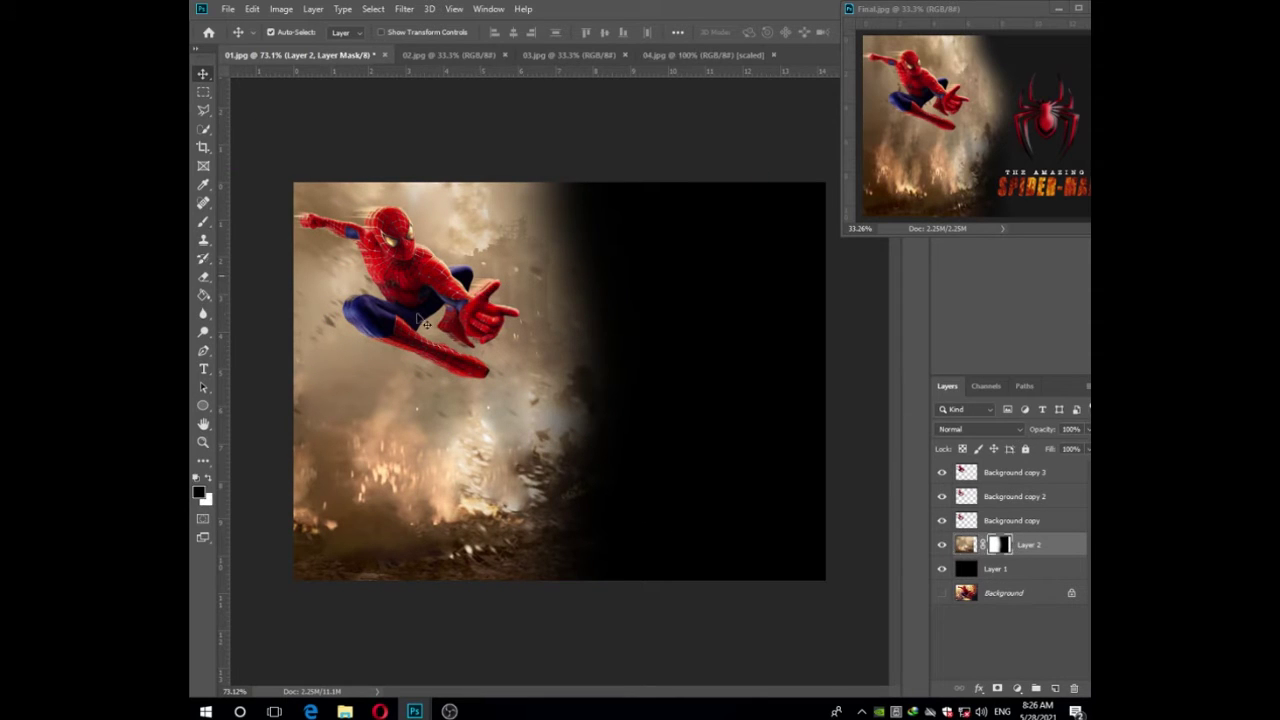
key(b)
key(x)
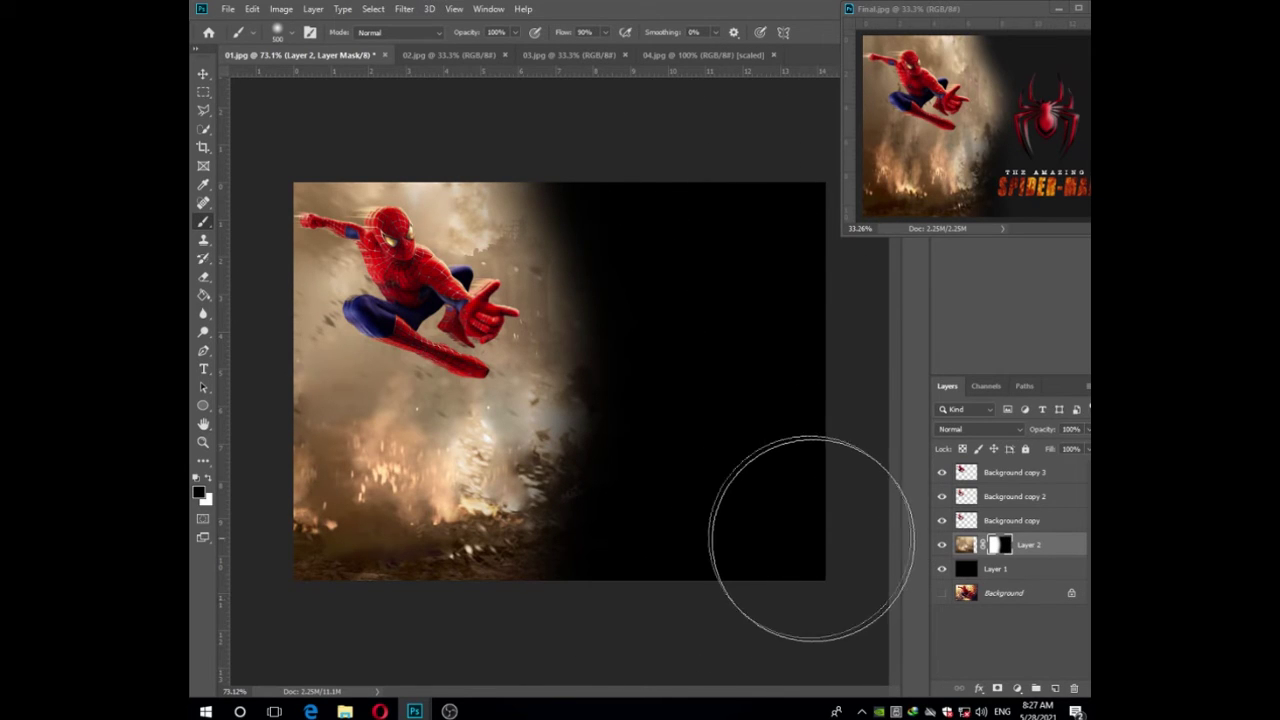
click(203, 75)
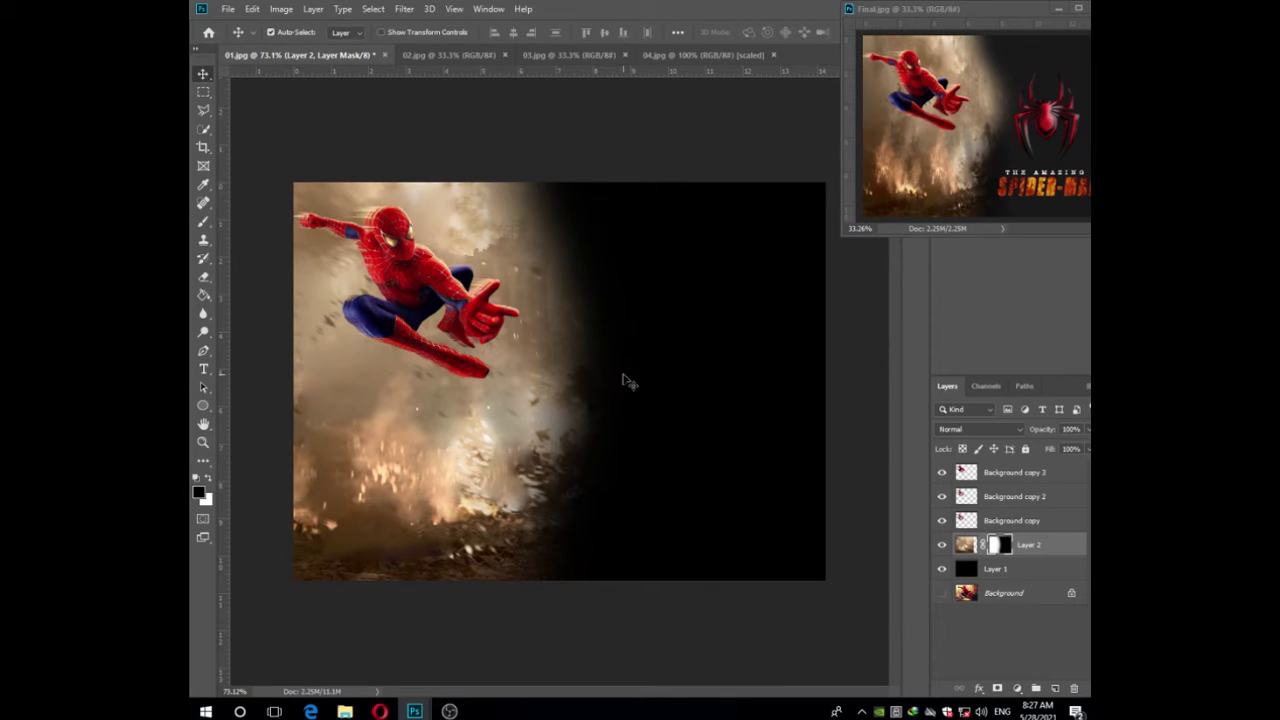
Compare the emblem in Final.jpg, then draw a rectangular selection about 11 by 14.4 in around the red spider in 03.jpg
click(1047, 122)
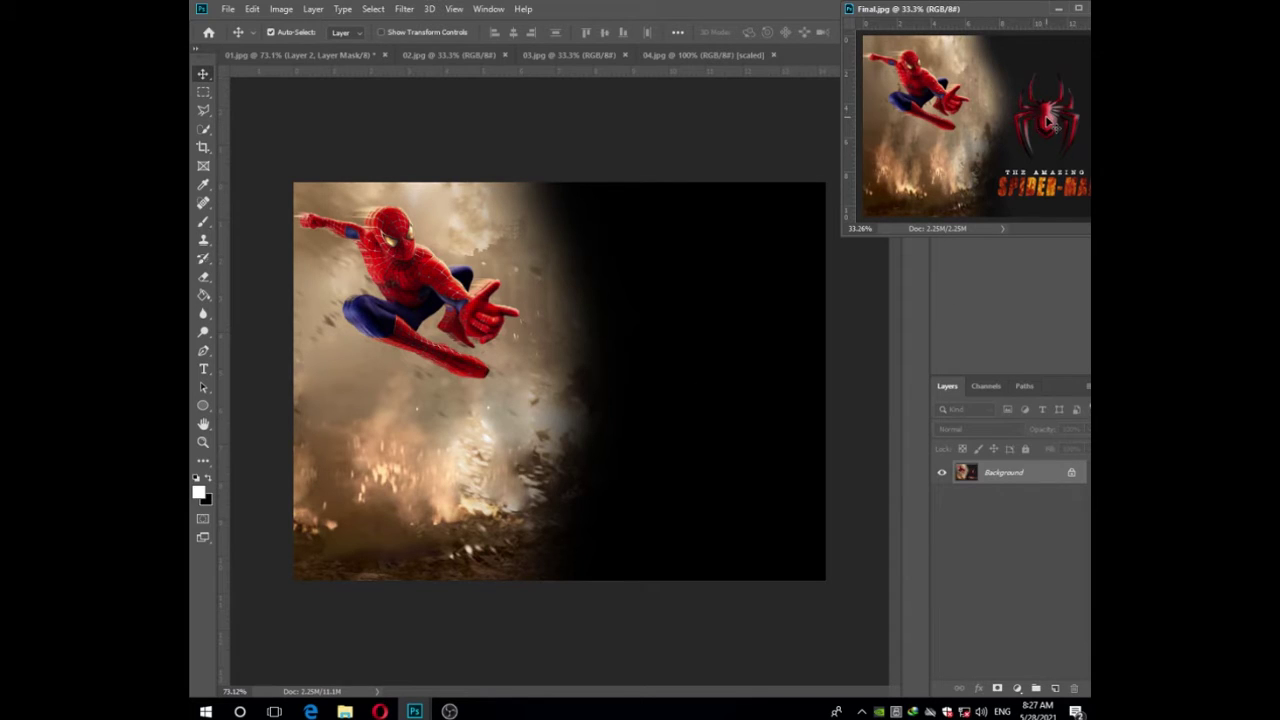
scroll(1047, 122, up, 4)
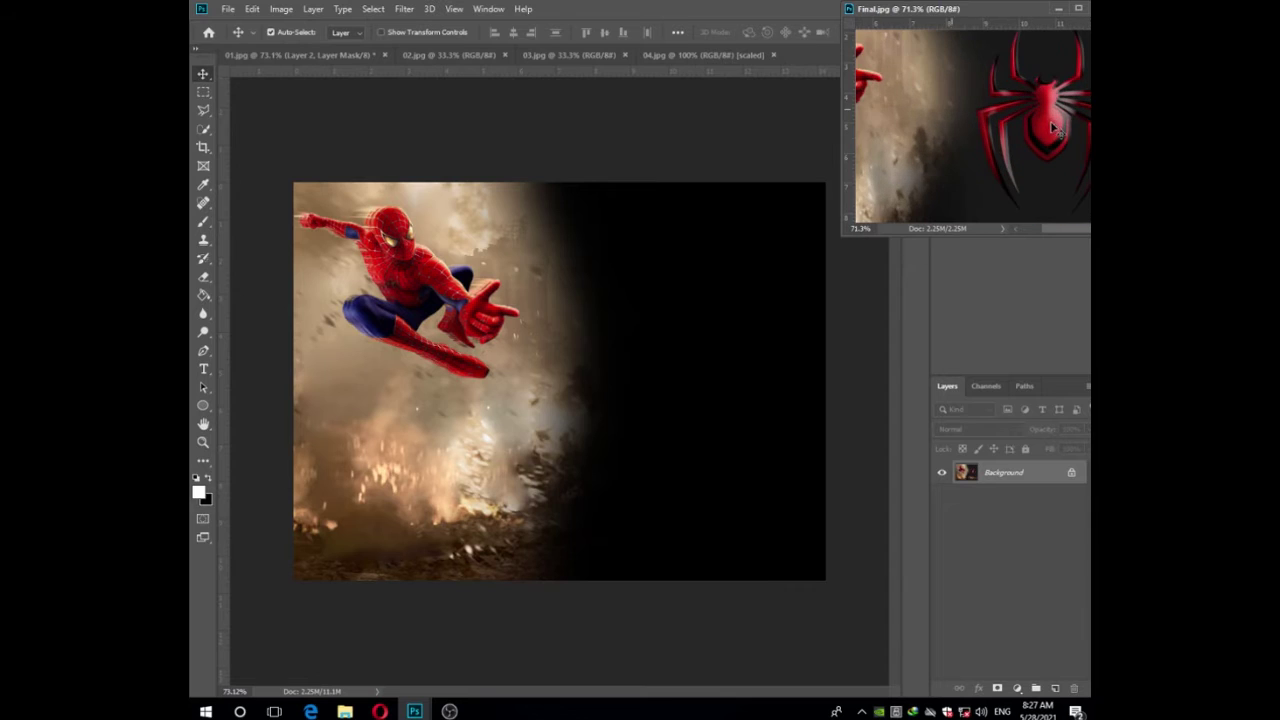
drag(1019, 126, 1009, 140)
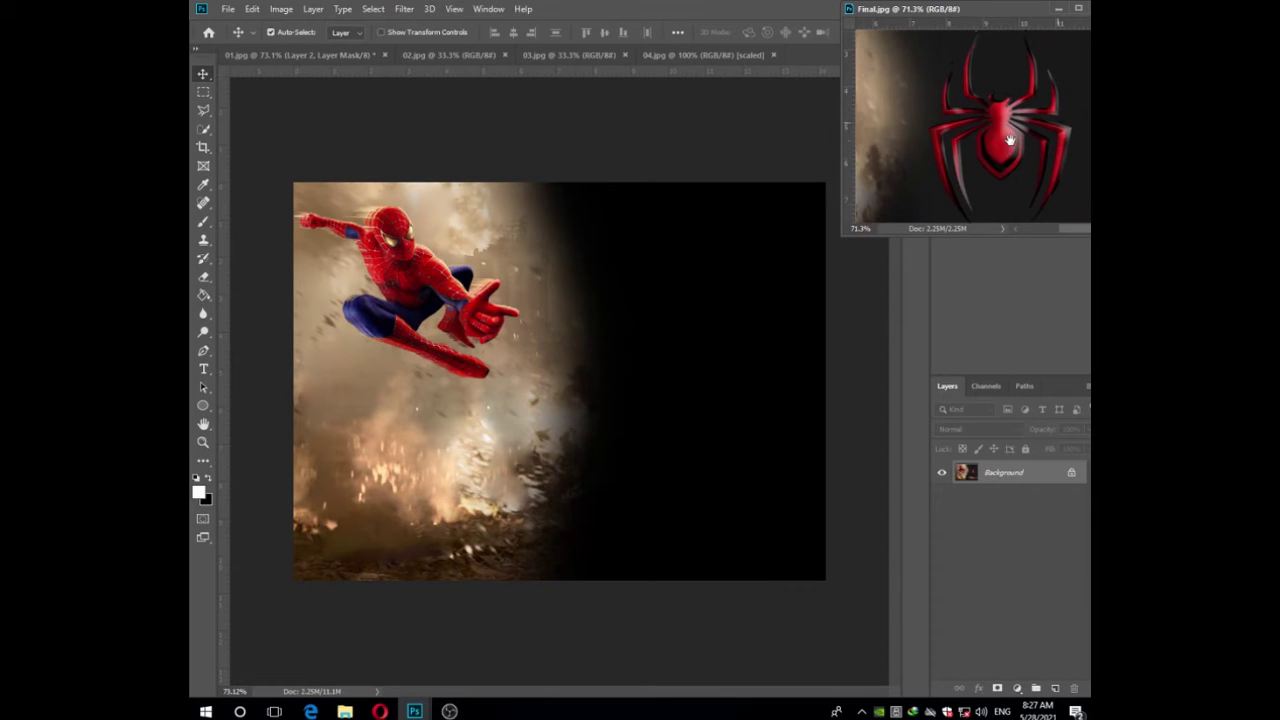
click(575, 60)
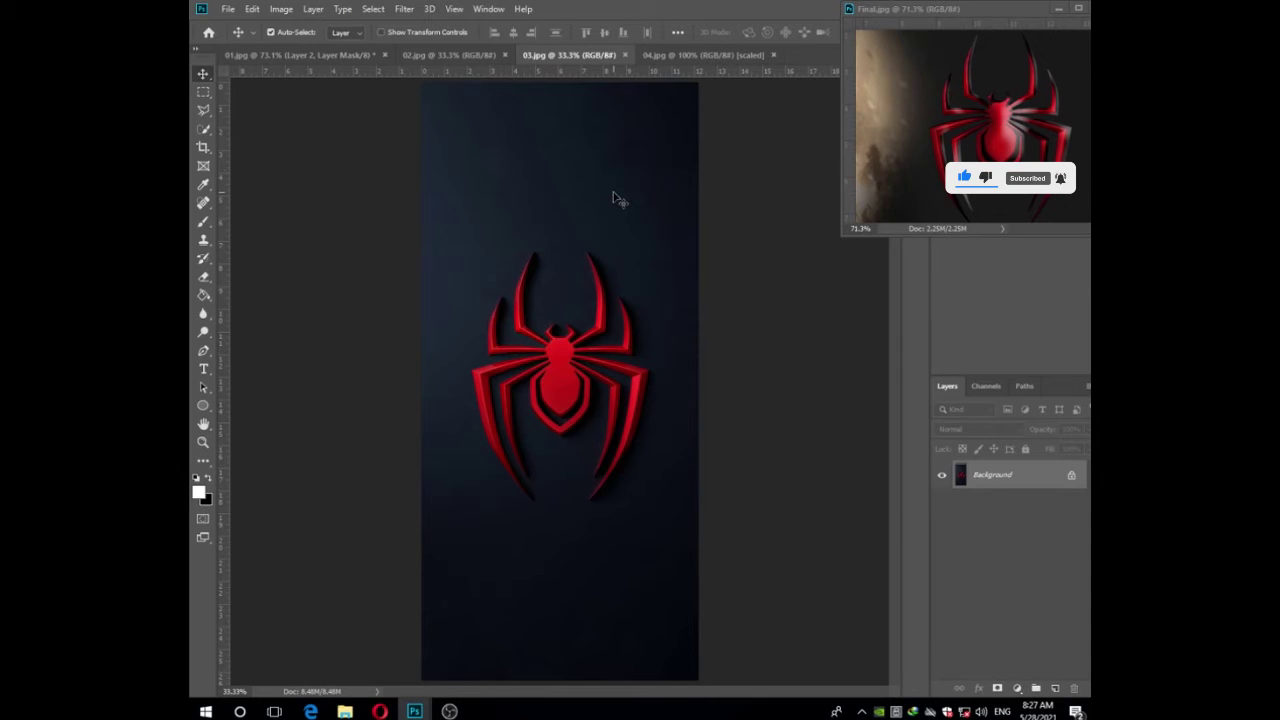
click(208, 88)
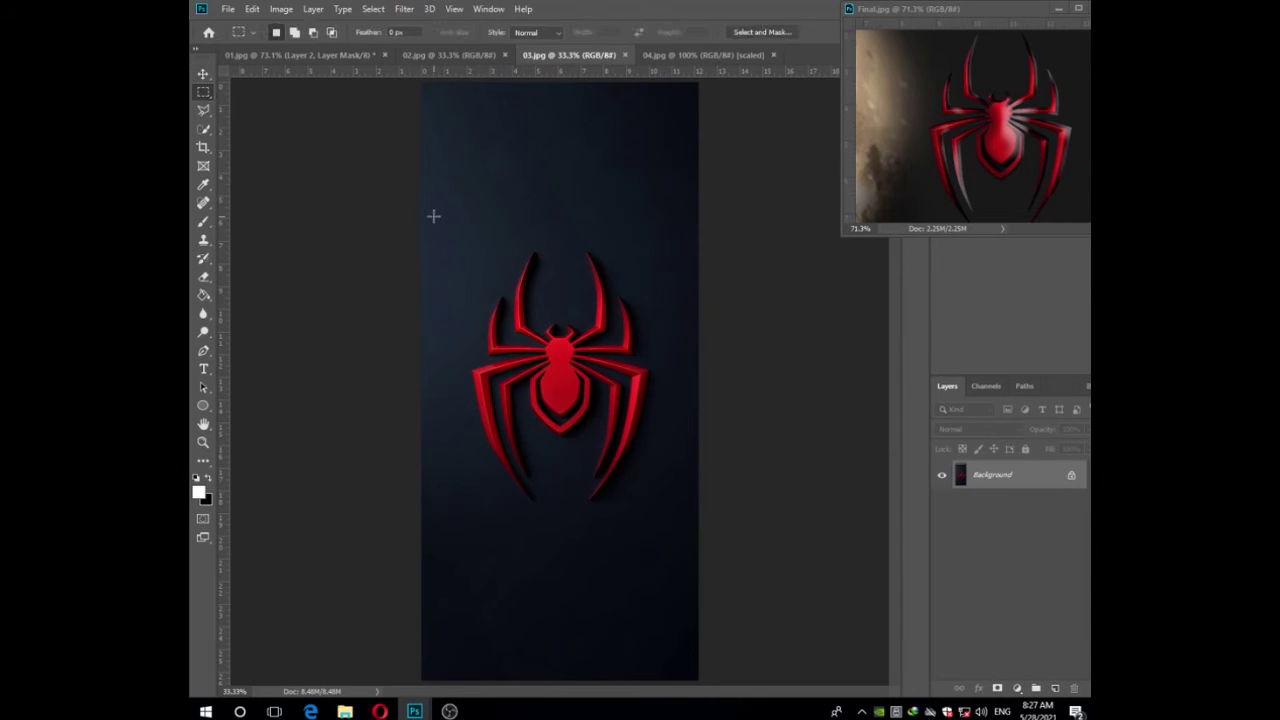
drag(431, 213, 681, 538)
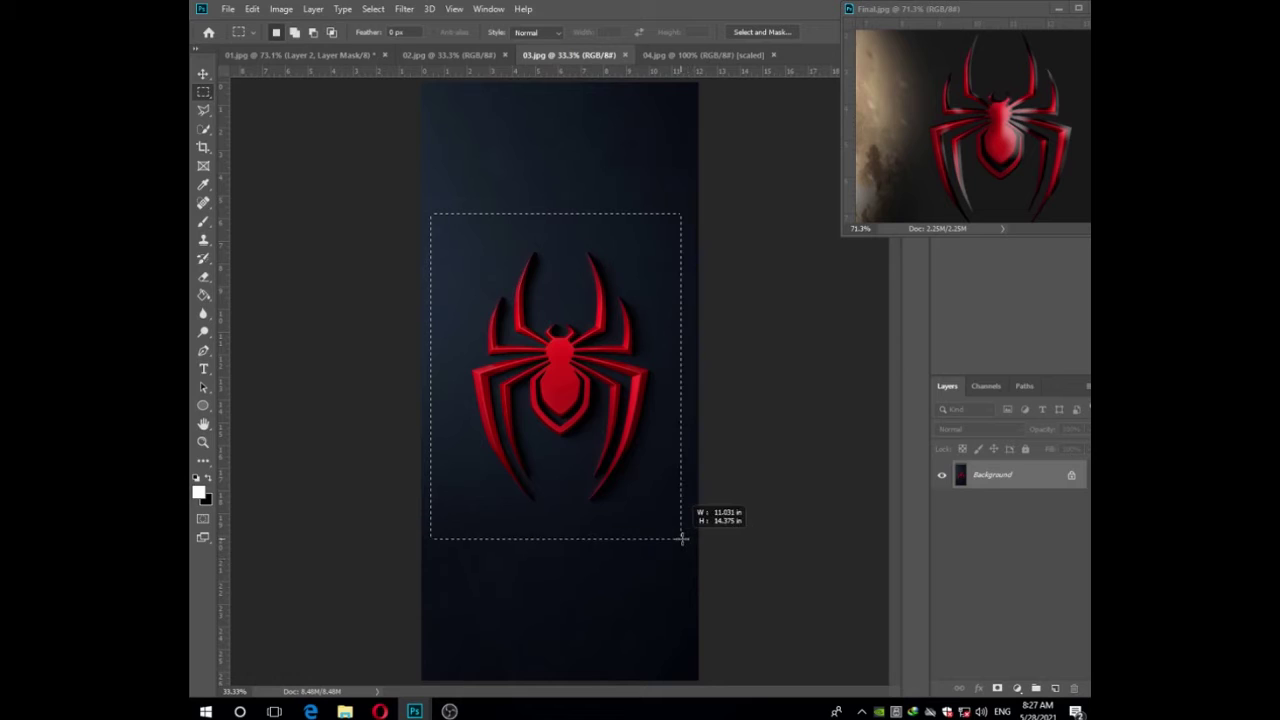
Subtract the dark background from the selection with the Magic Wand at tolerance 32, leaving only the red spider selected
right_click(203, 128)
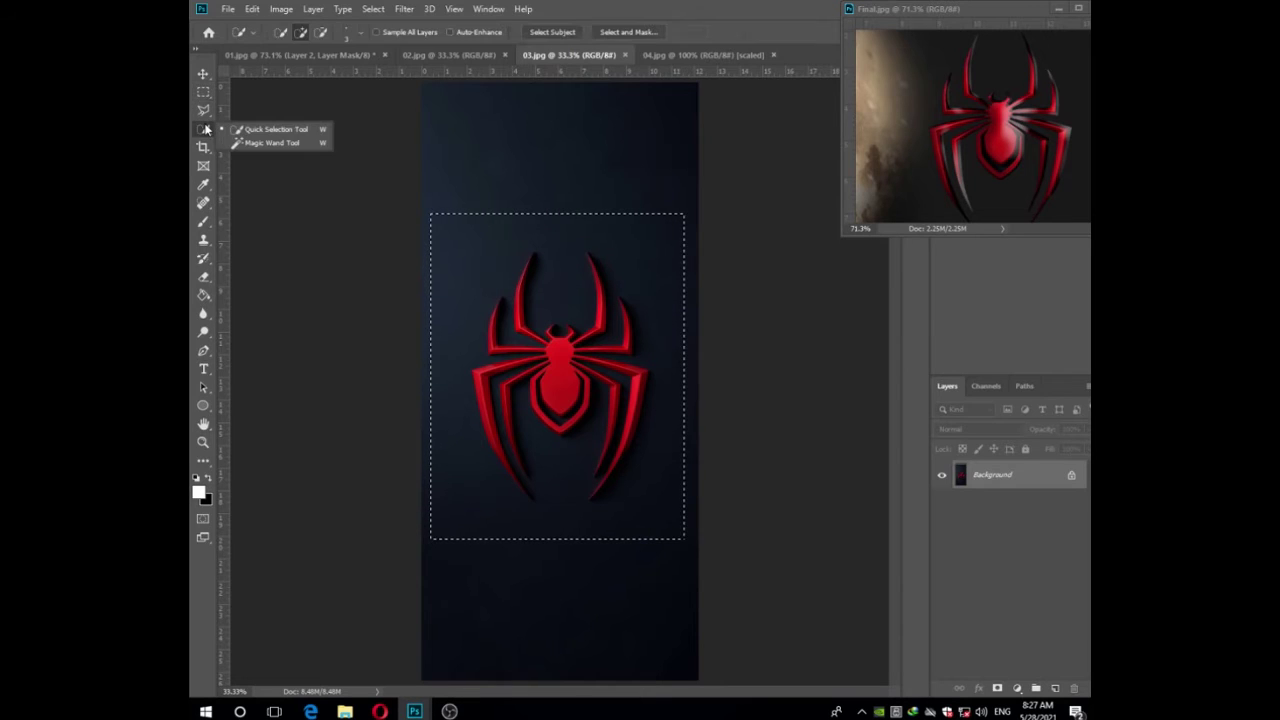
click(243, 140)
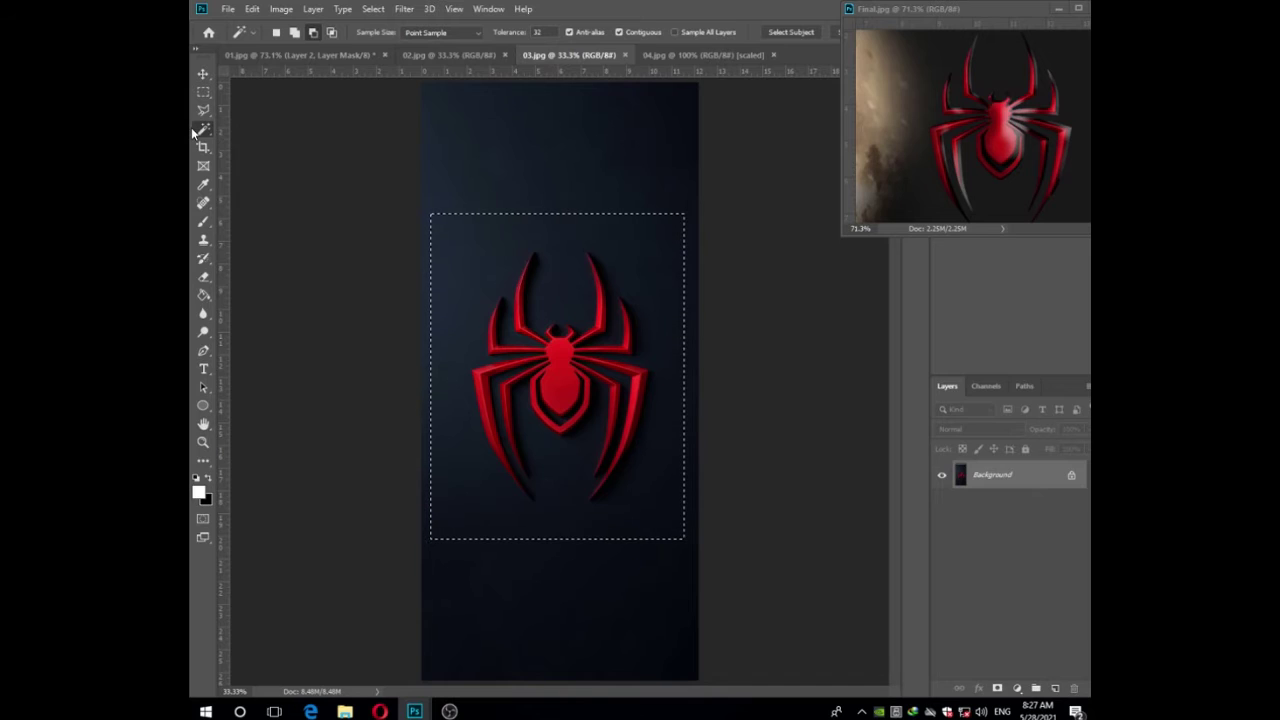
click(313, 33)
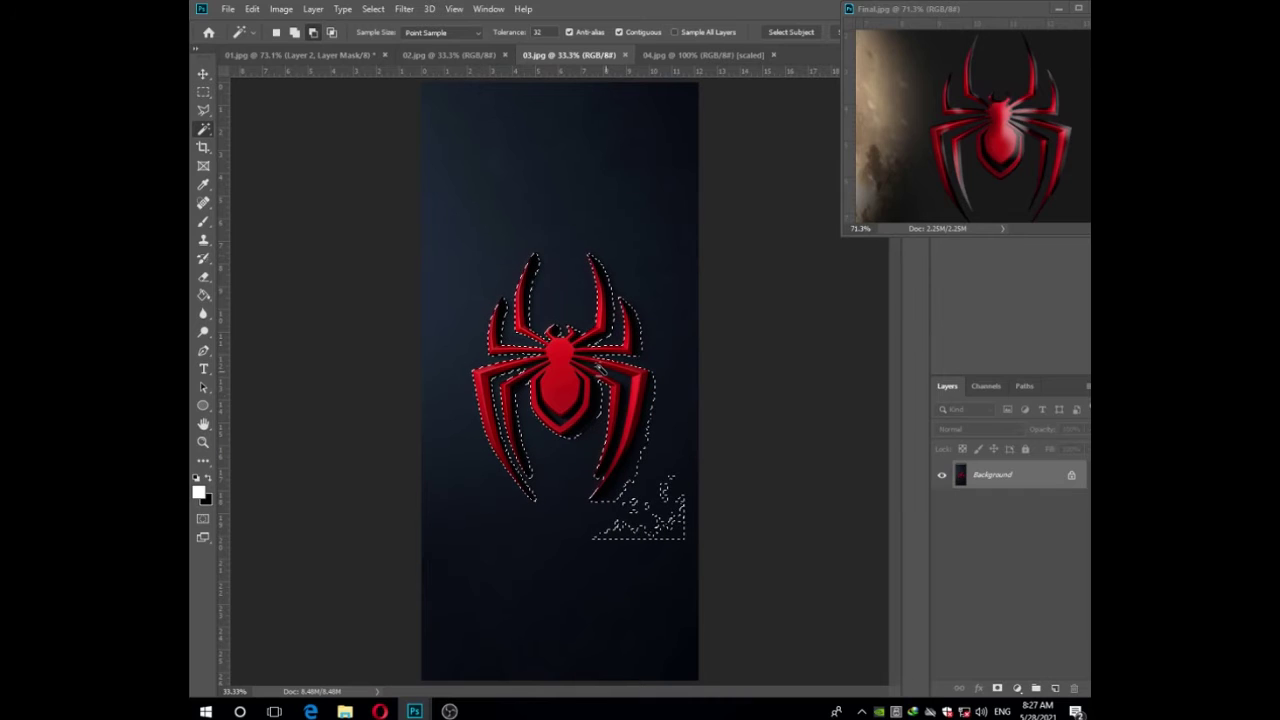
alt+click(670, 538)
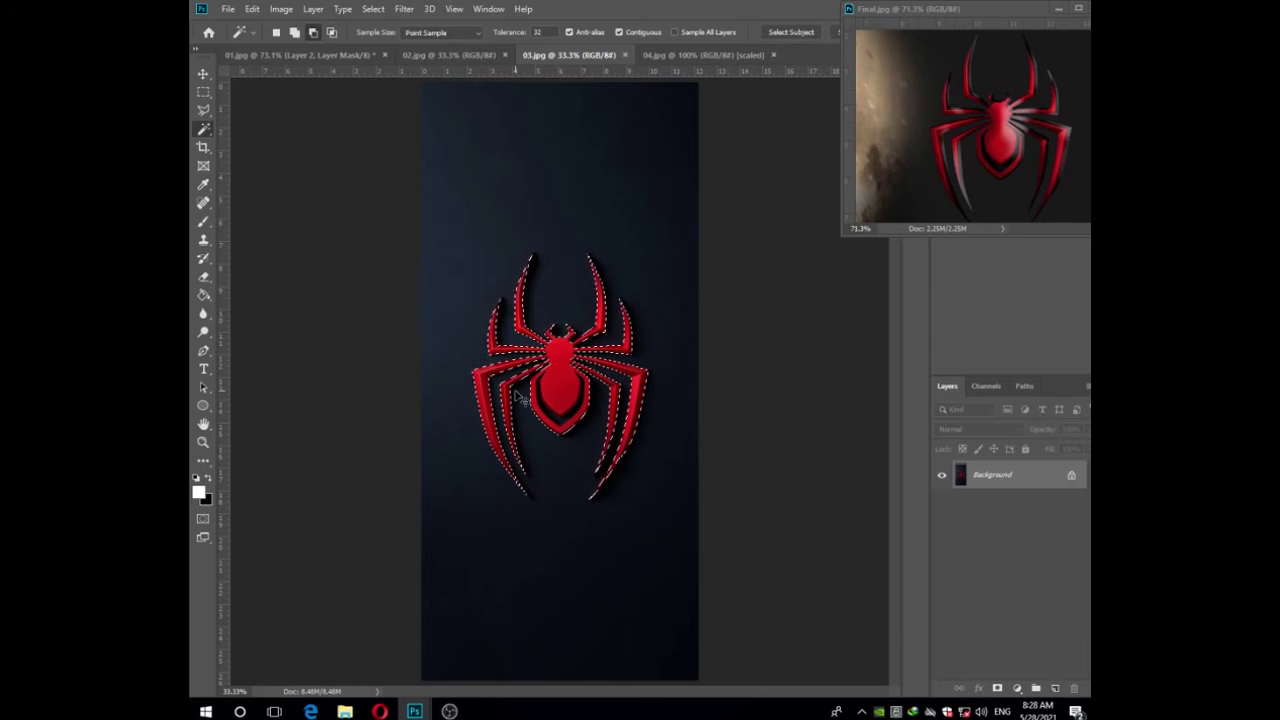
Copy the selected spider emblem into 01.jpg as a layer above the fire image and move it over the black area
click(330, 56)
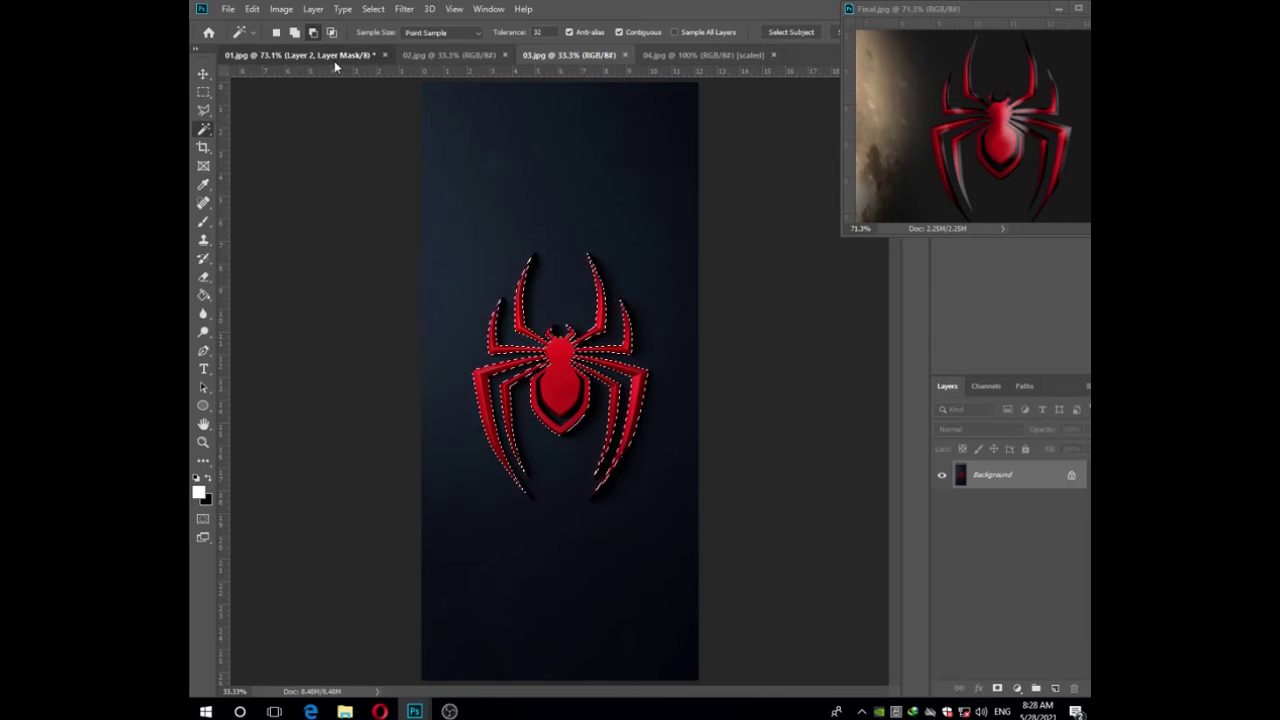
key(ctrl+v)
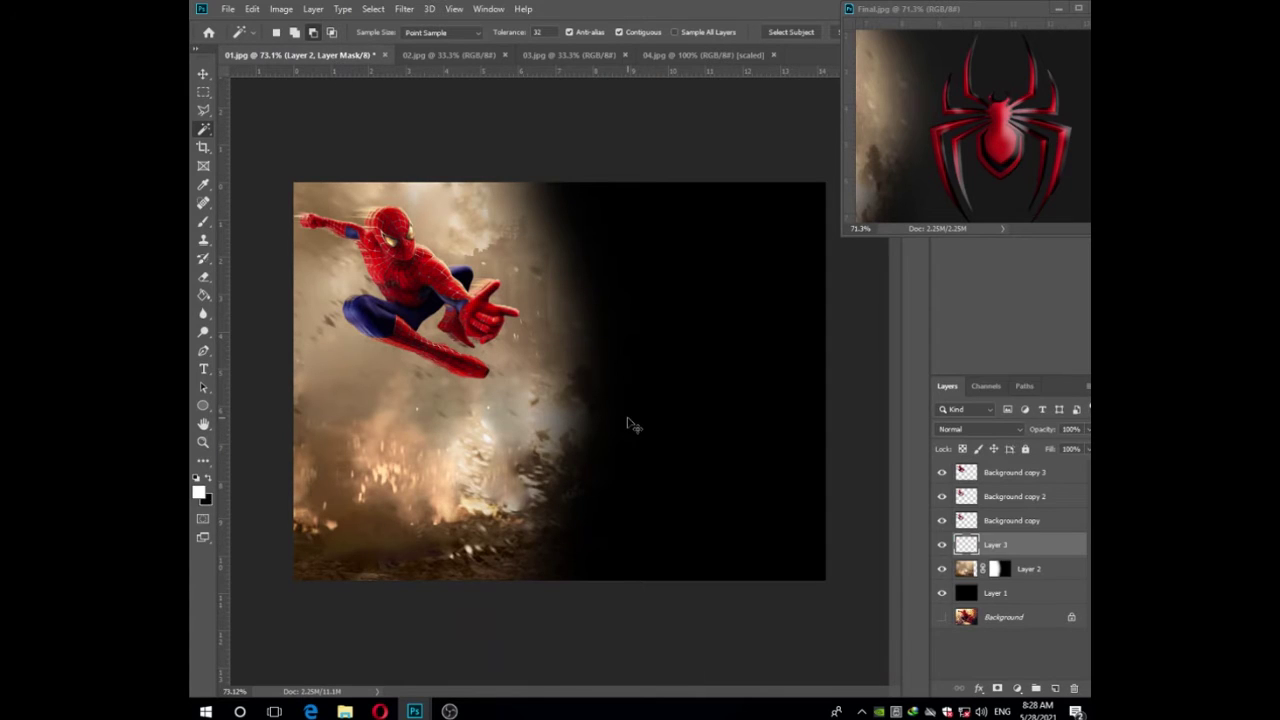
key(v)
mouse_move(627, 419)
mouse_down()
mouse_move(605, 450)
mouse_move(640, 365)
mouse_move(645, 406)
mouse_up()
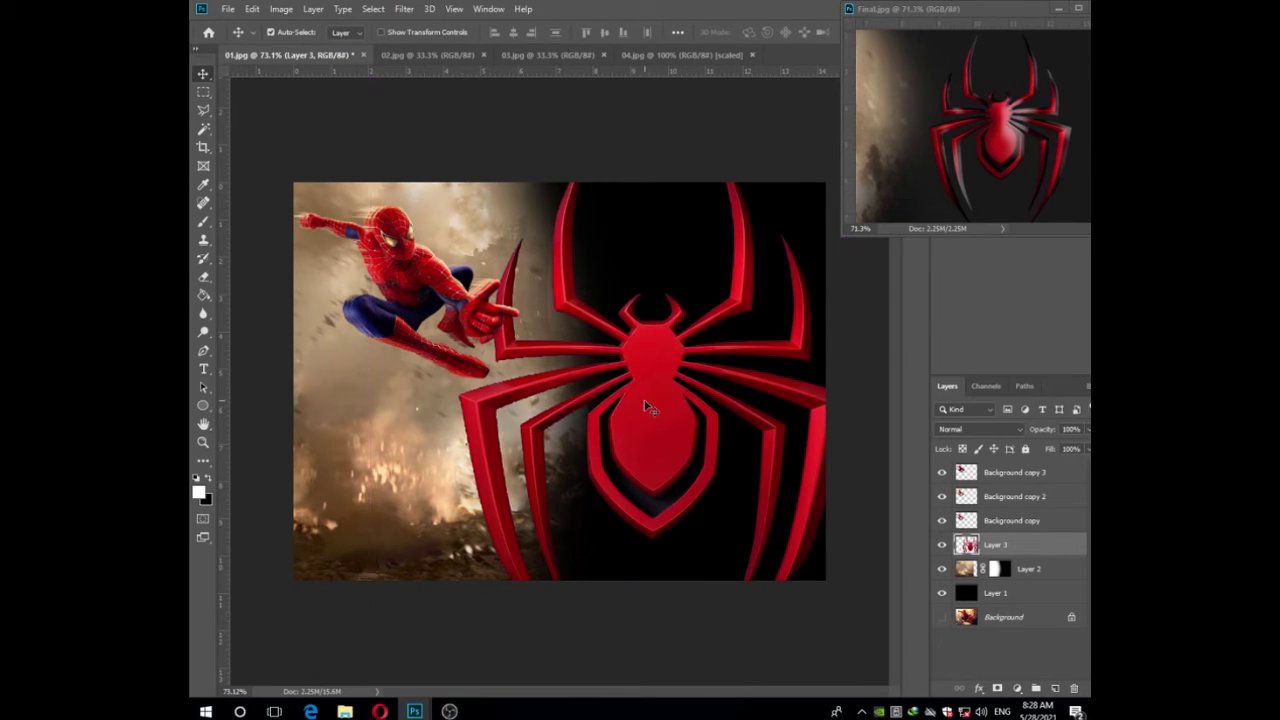
Scale the spider emblem to about 38.87% and place it in the upper part of the black area
key(ctrl+t)
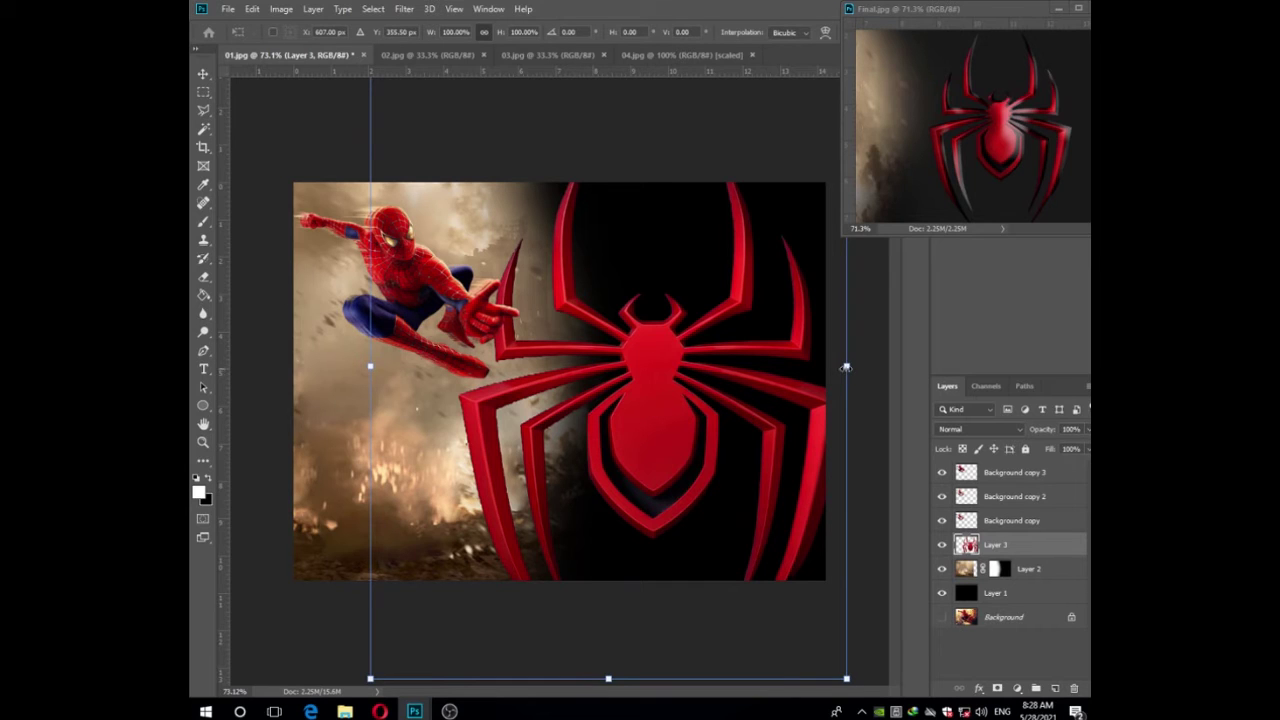
drag(830, 367, 646, 367)
drag(556, 395, 757, 381)
drag(713, 540, 713, 414)
drag(702, 360, 680, 368)
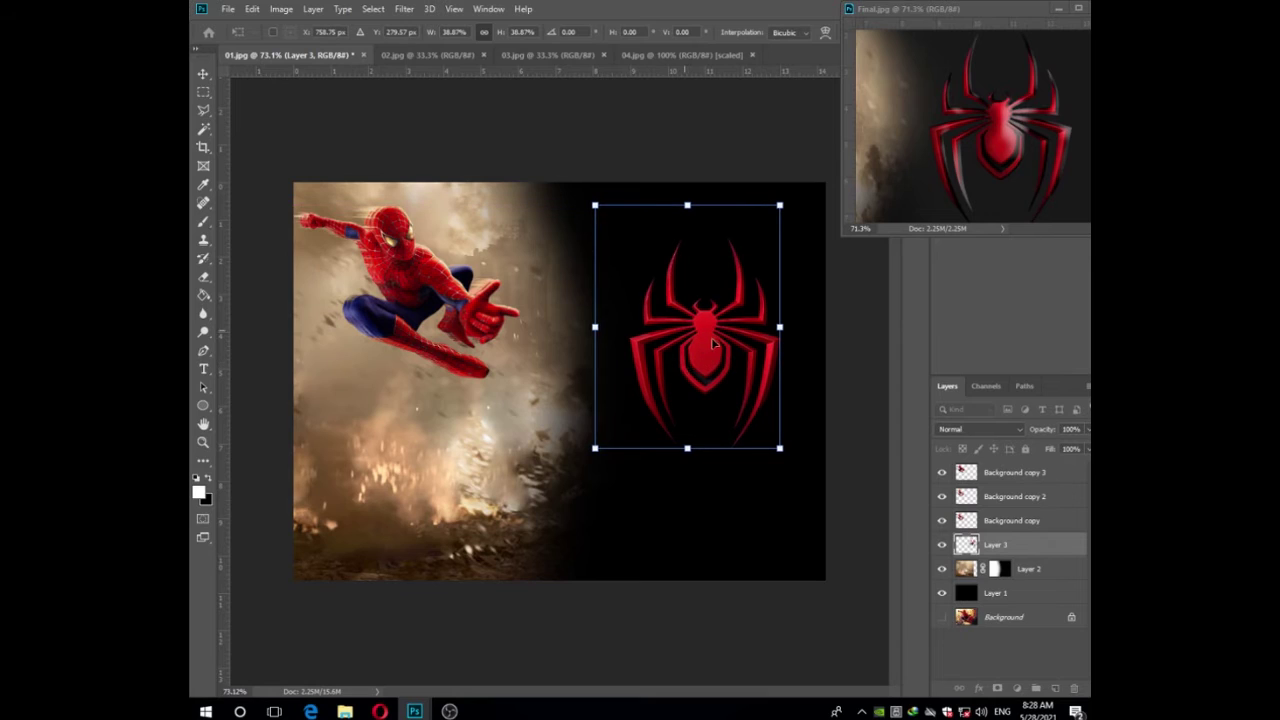
key(Return)
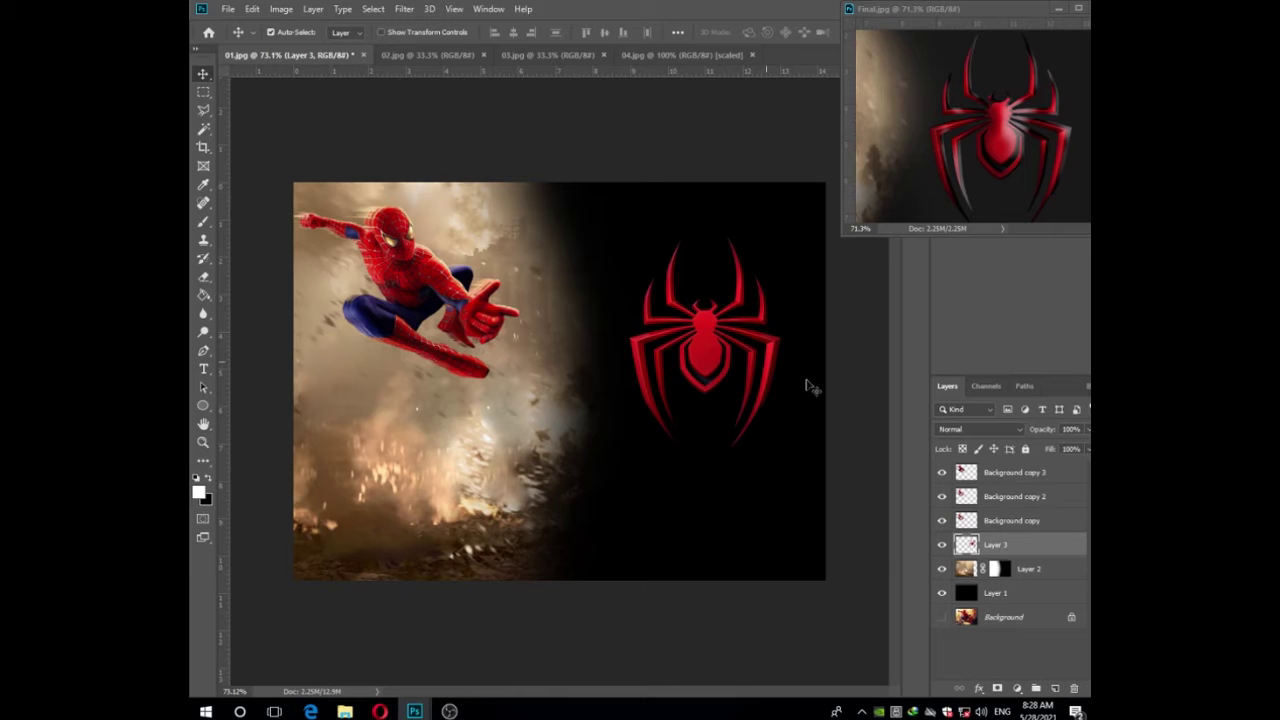
Give the spider emblem layer a Bevel & Emboss with depth 386%, size 51 px and soften 2 px
right_click(988, 548)
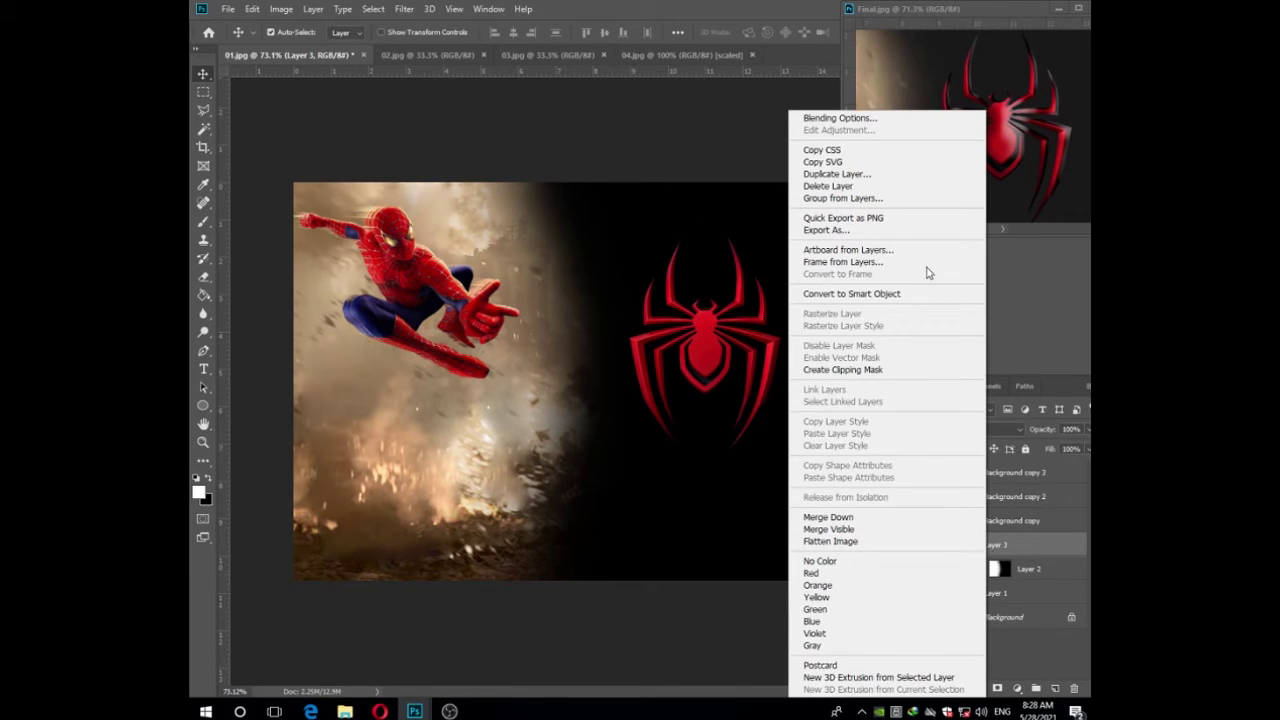
click(838, 119)
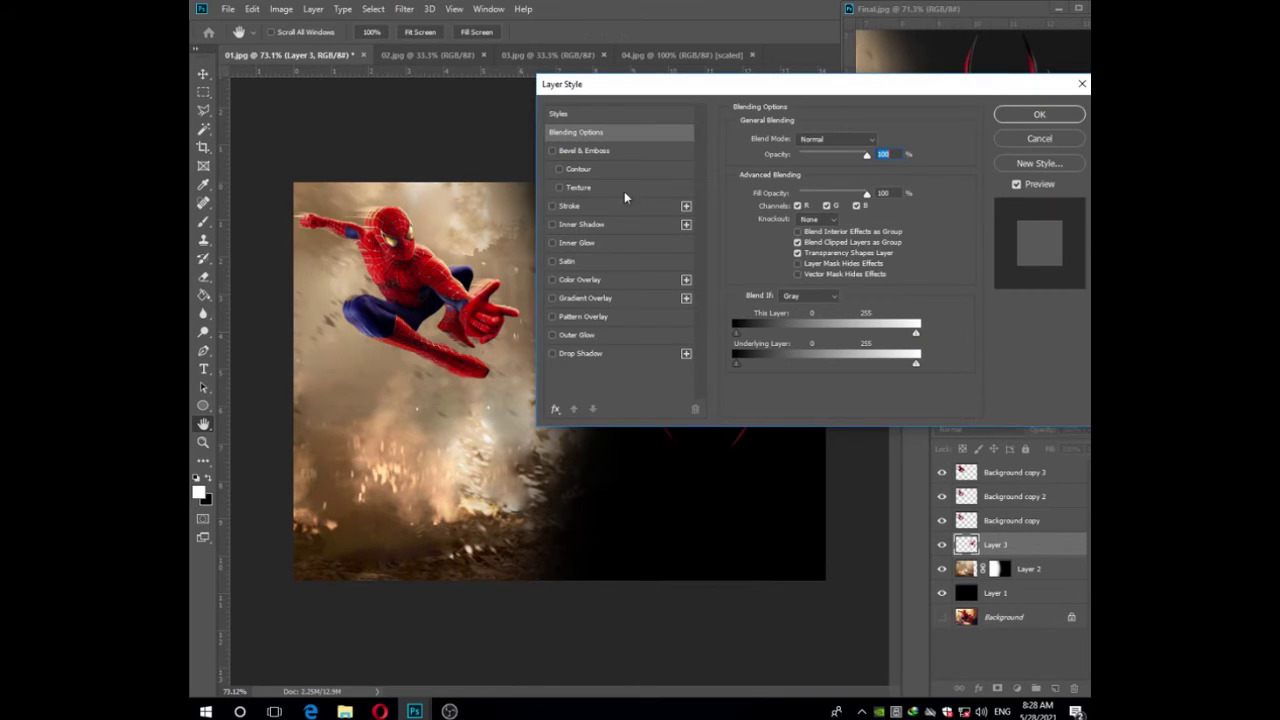
click(587, 153)
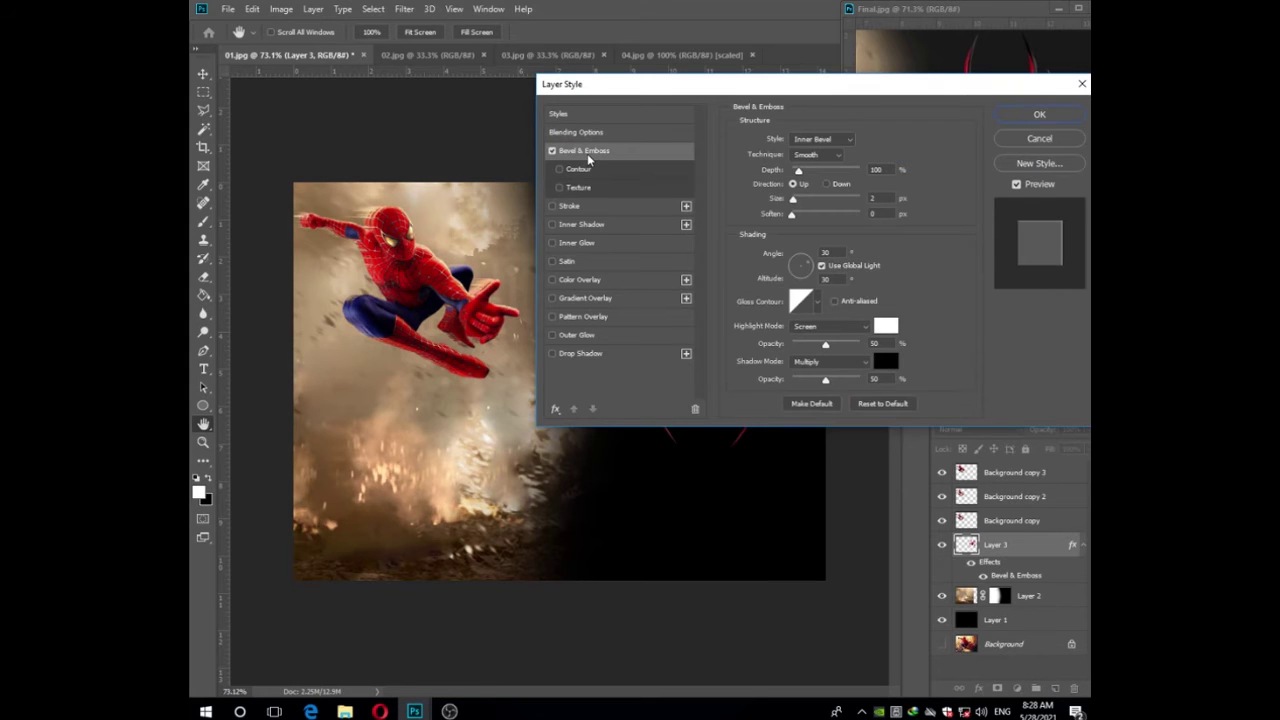
drag(806, 100, 310, 113)
mouse_move(300, 190)
mouse_down()
mouse_move(317, 201)
mouse_move(302, 233)
mouse_move(326, 193)
mouse_move(348, 195)
mouse_move(321, 199)
mouse_up()
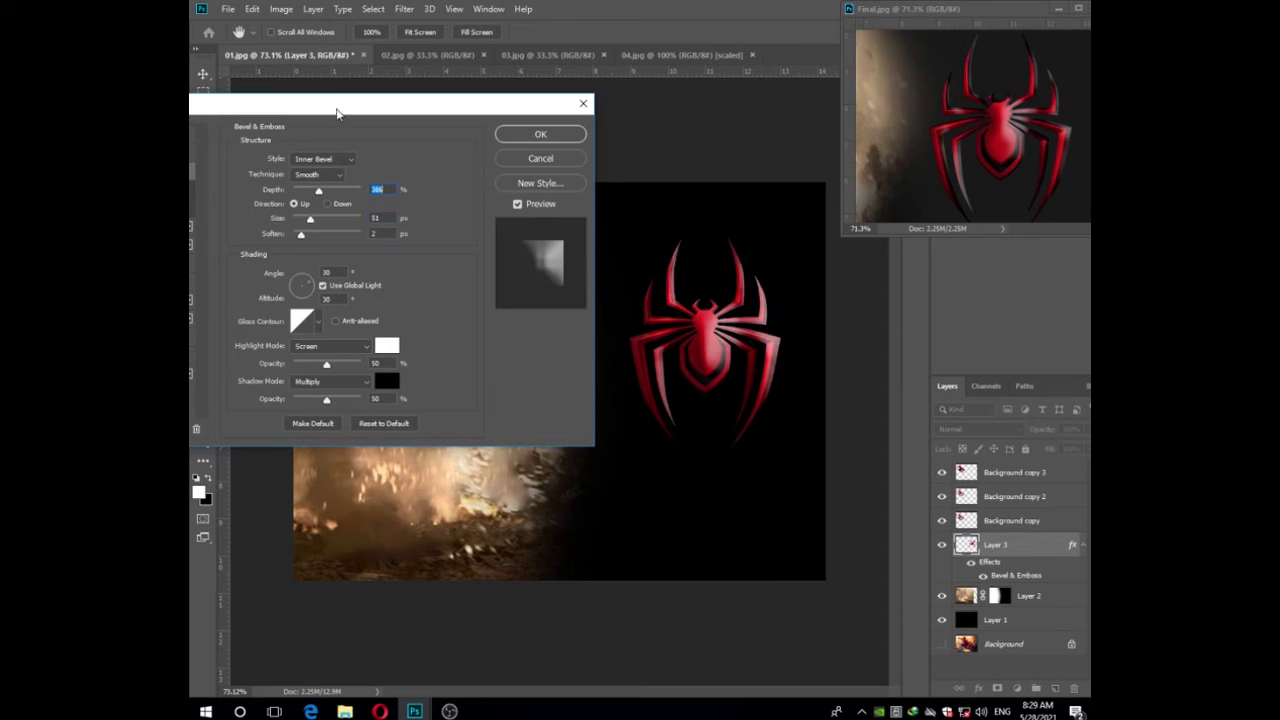
Add an Inner Shadow to the spider emblem with 100% opacity and a distance of 8 px
drag(335, 108, 532, 6)
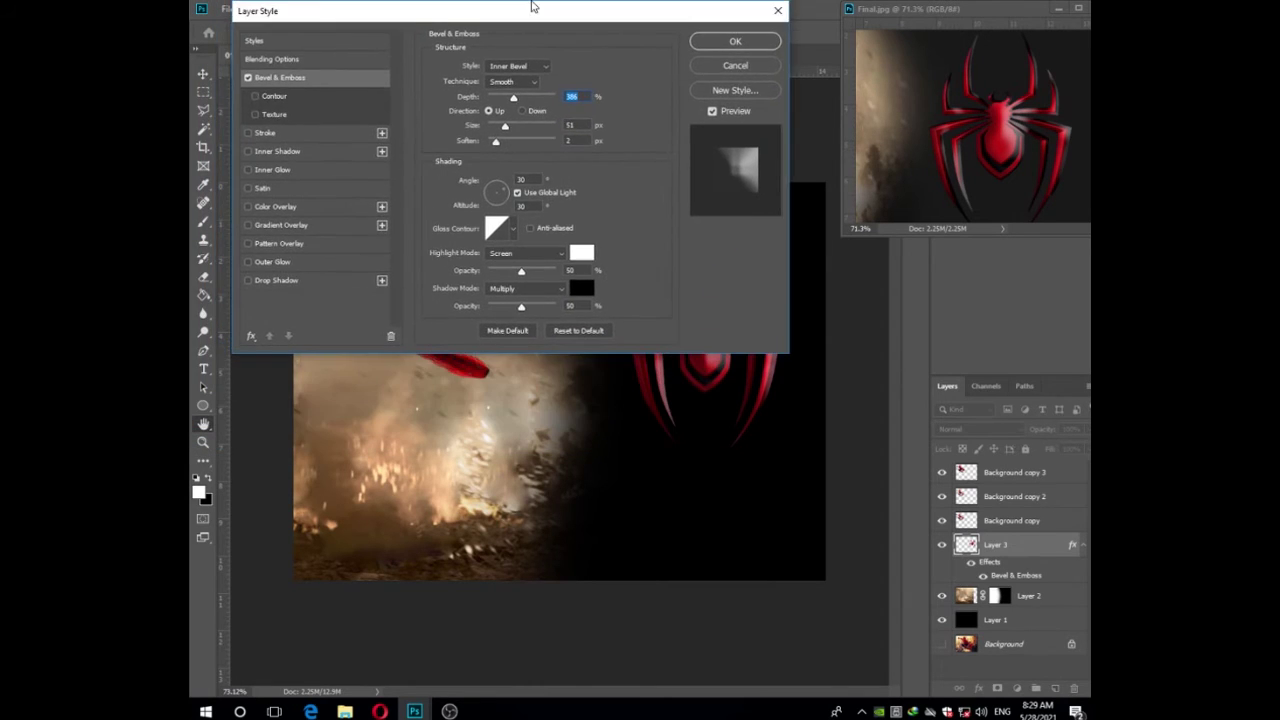
click(281, 151)
drag(564, 12, 362, 74)
drag(342, 149, 338, 150)
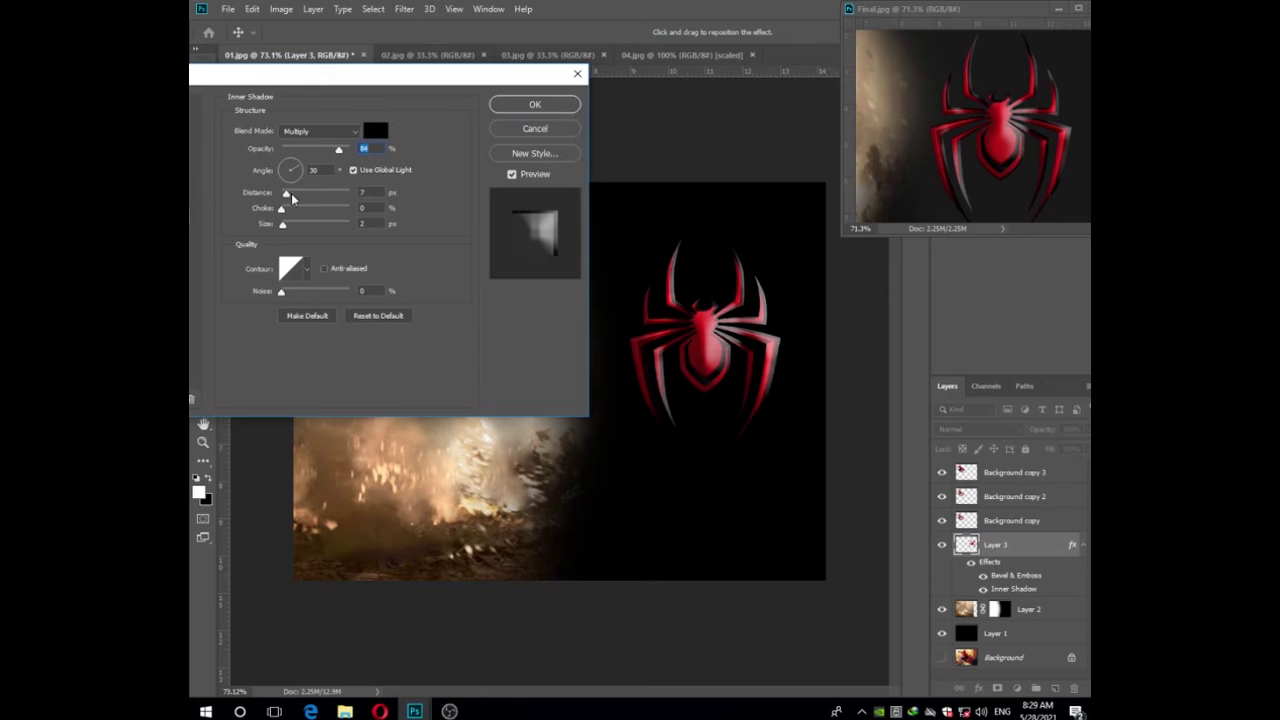
drag(292, 198, 286, 197)
drag(338, 150, 360, 140)
drag(286, 196, 289, 196)
click(371, 193)
key(Down)
key(Down)
Set the Inner Shadow's choke to 5% and size to 4 px, apply the style, and shift the emblem slightly down
click(374, 208)
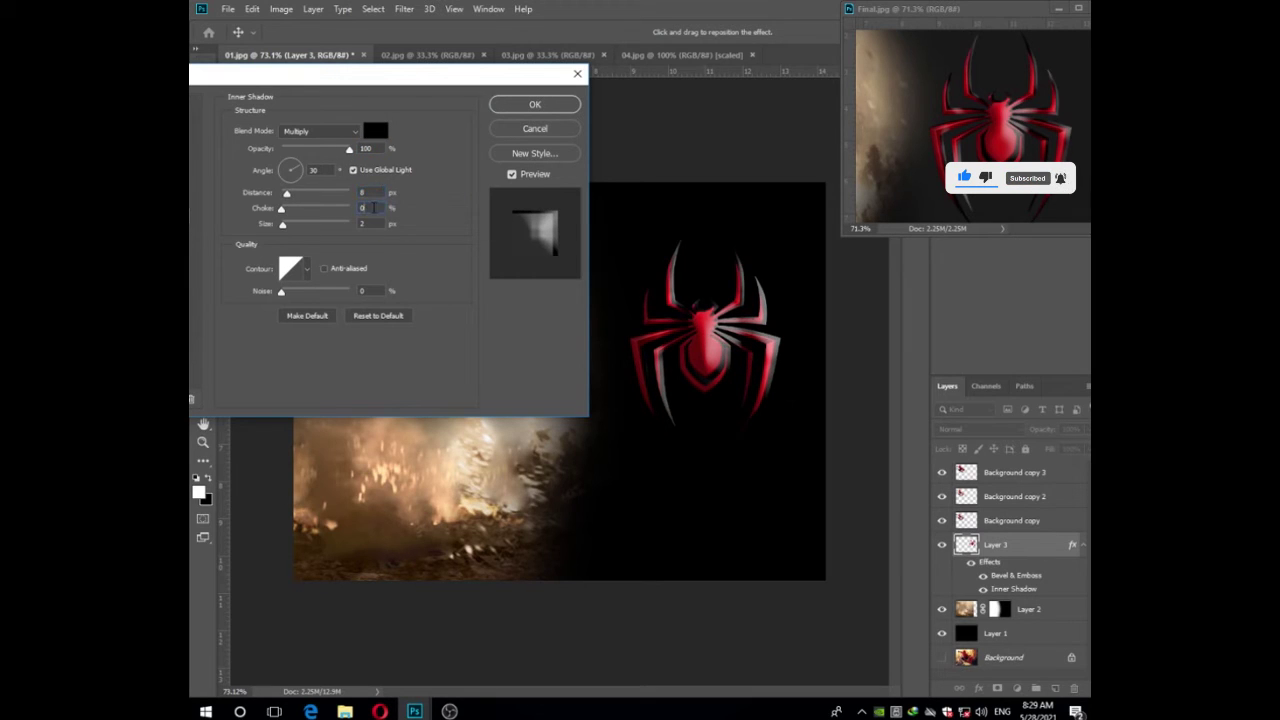
key(Up)
key(Up)
key(Up)
key(Up)
key(Up)
click(372, 224)
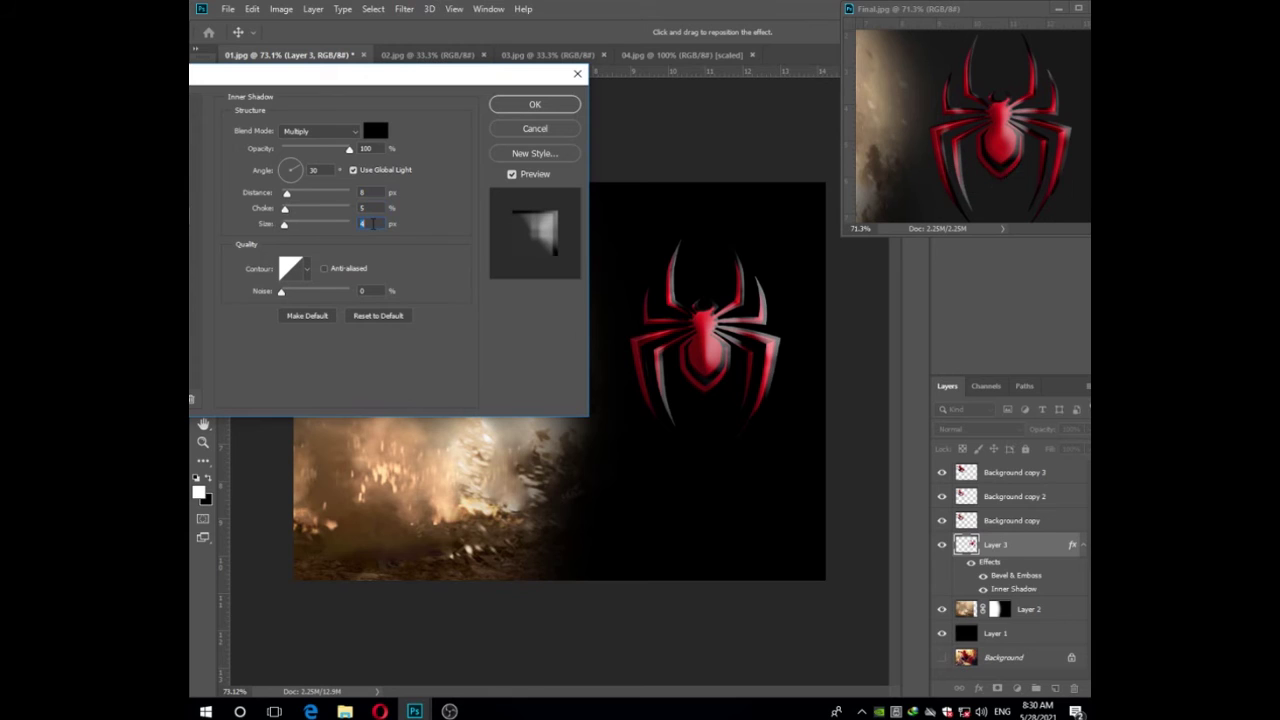
key(Up)
key(Up)
click(535, 104)
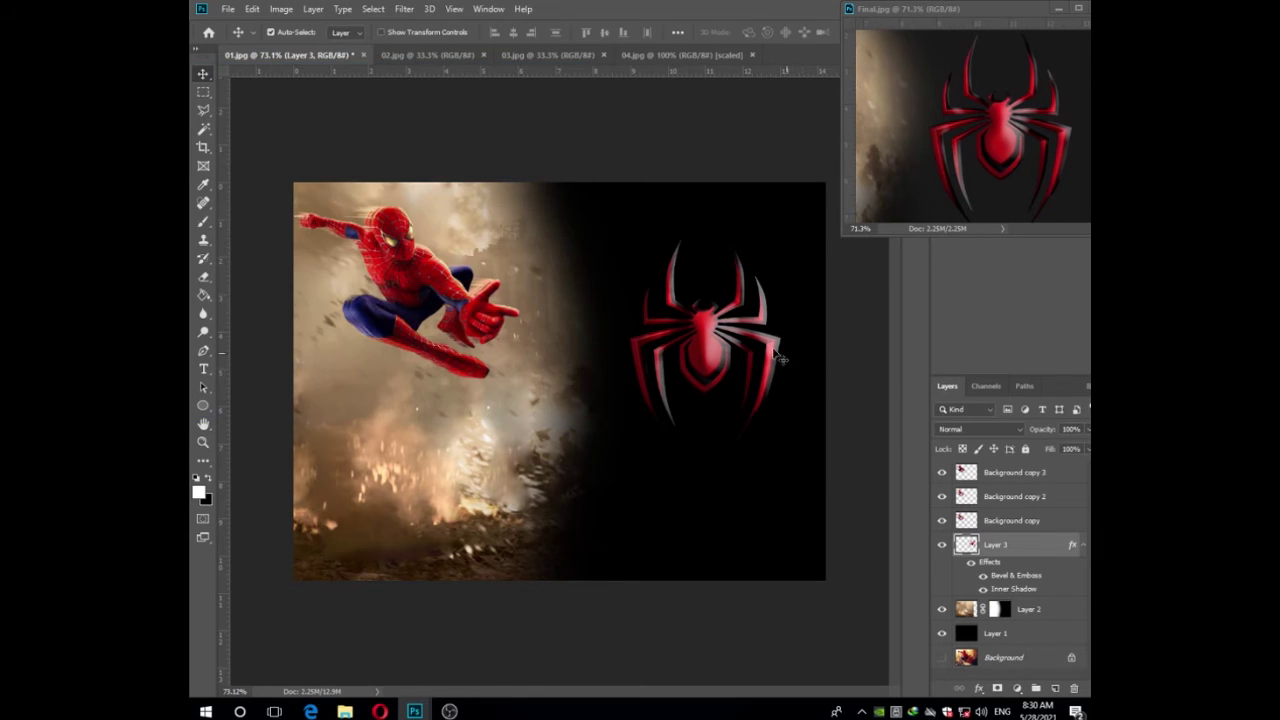
drag(717, 350, 716, 367)
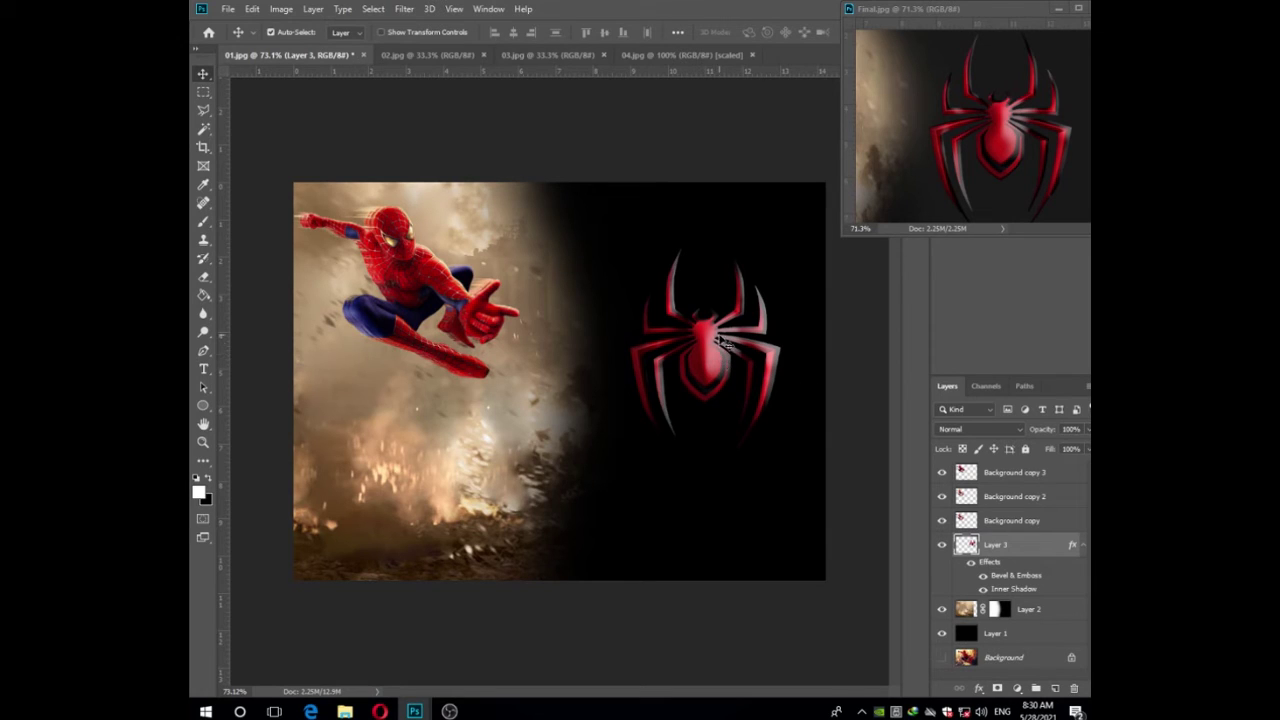
Check the title in Final.jpg and create a new layer above the spider emblem in 01.jpg for the text
click(1023, 121)
click(804, 297)
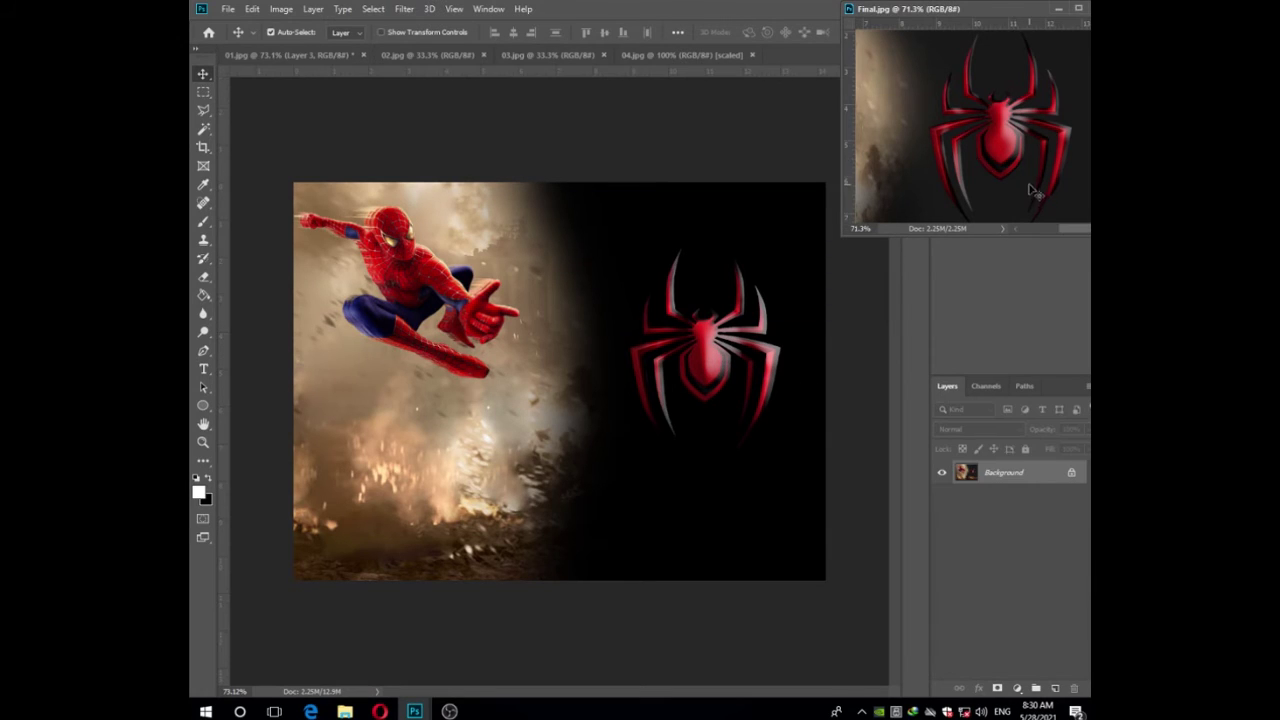
scroll(995, 170, down, 3)
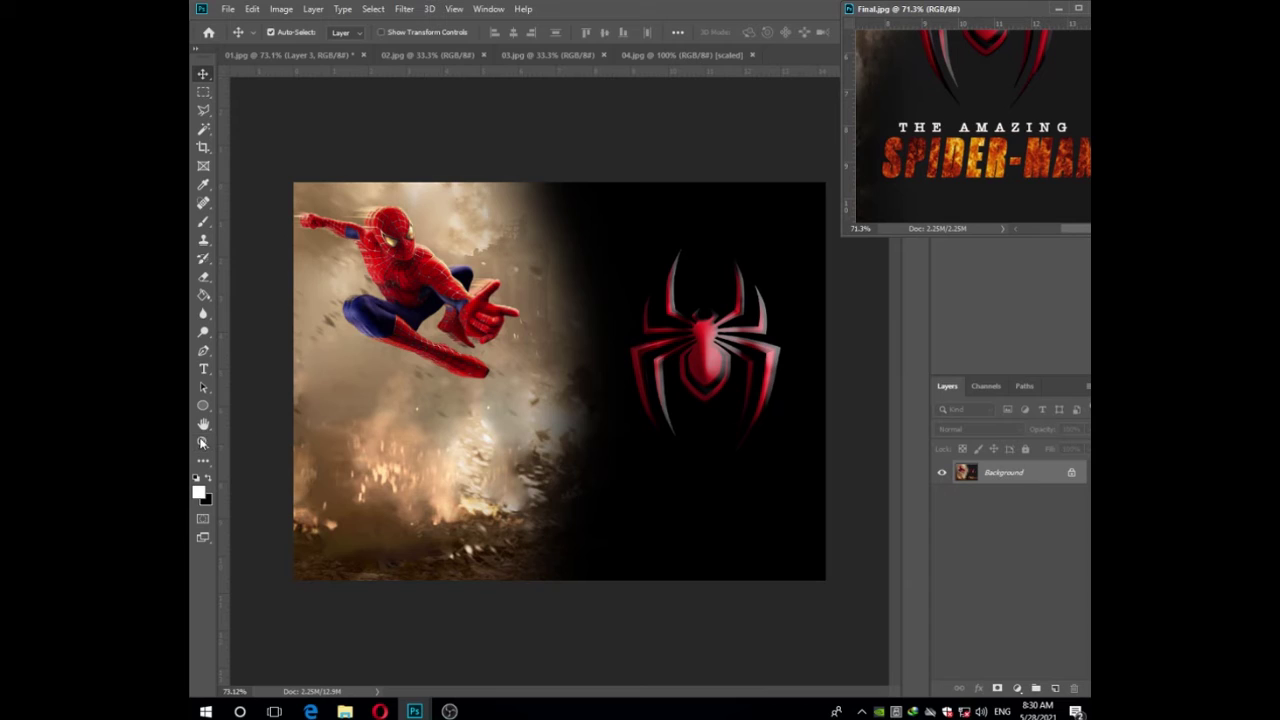
click(203, 369)
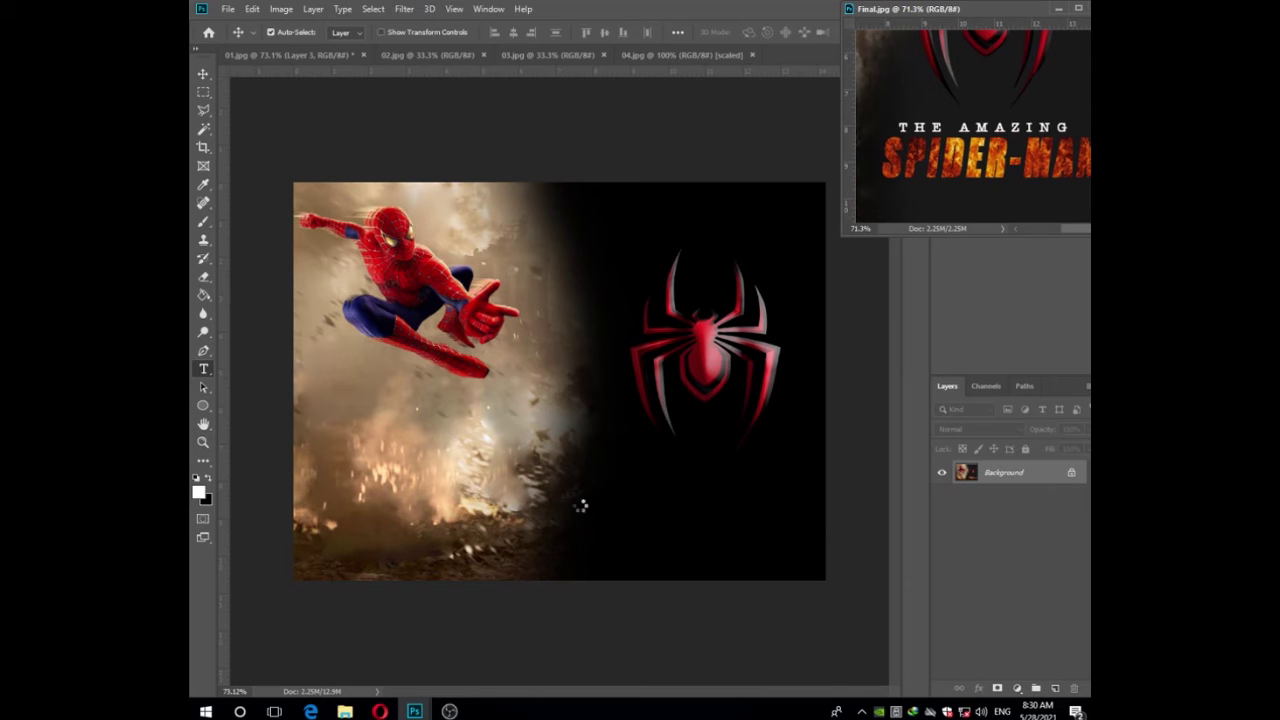
click(262, 114)
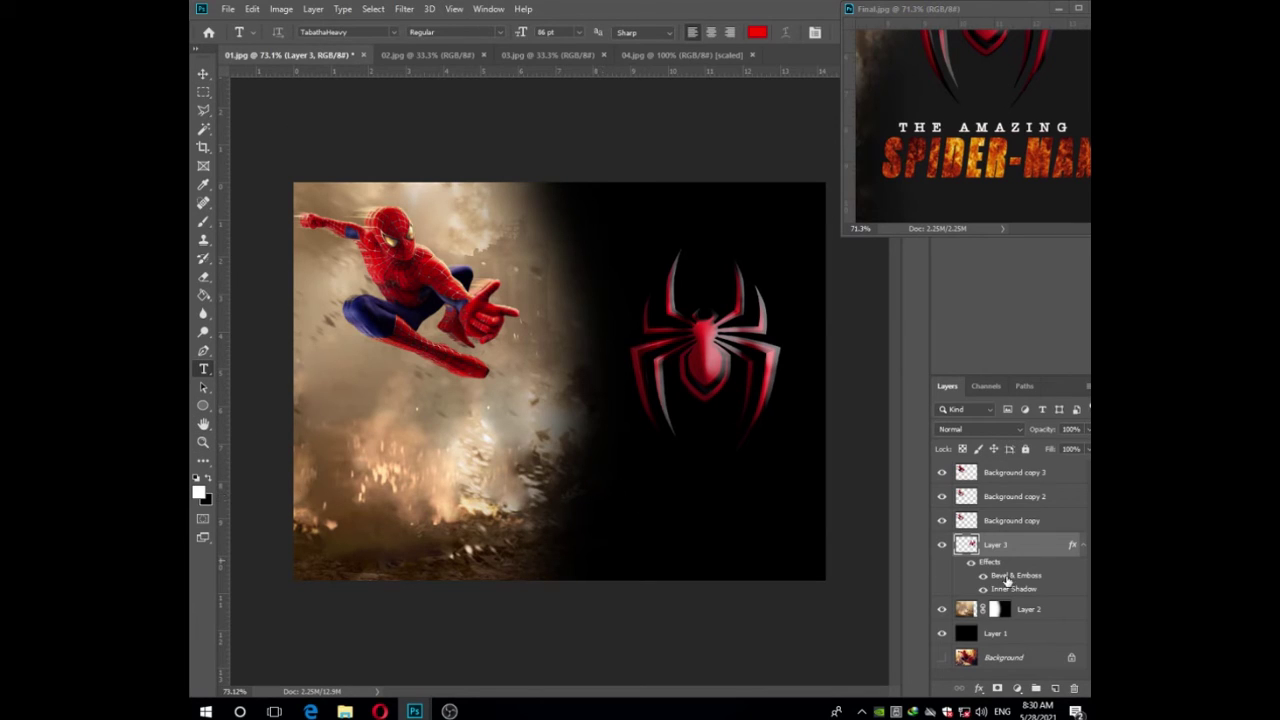
click(1055, 688)
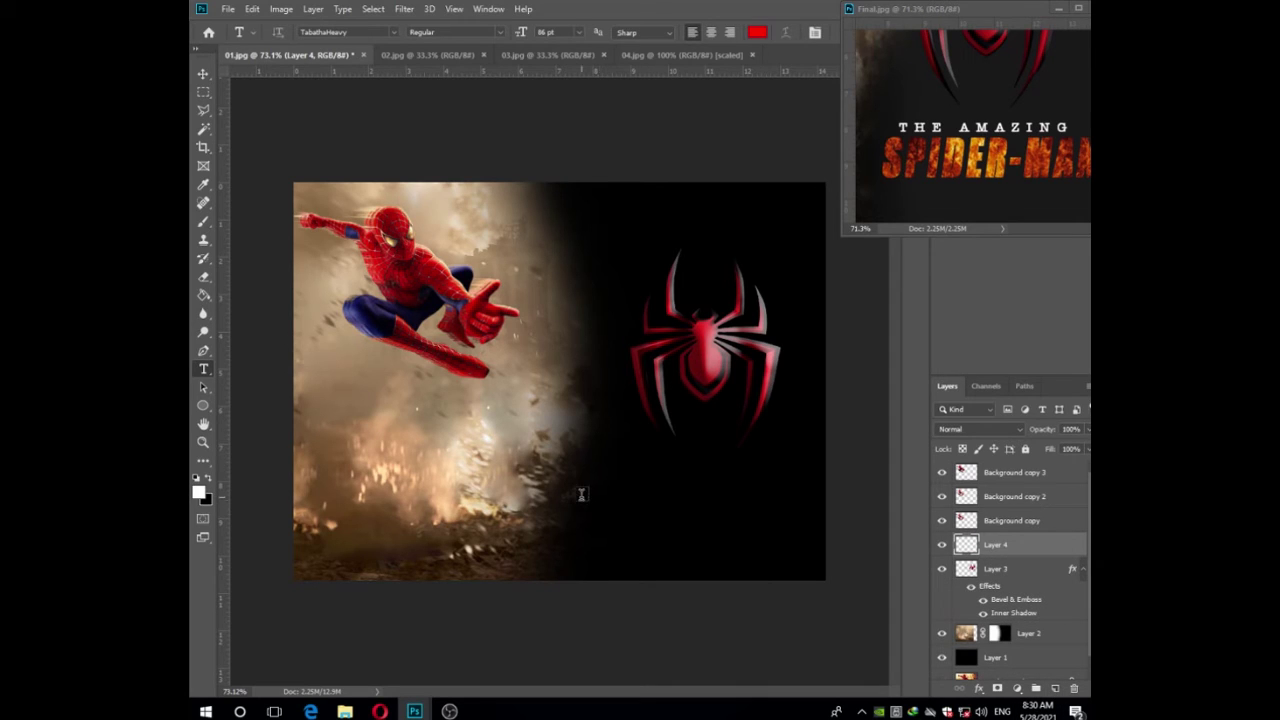
Write the two-line title "The Amazing" and "Spider-man" below the spider emblem
click(537, 490)
text(The )
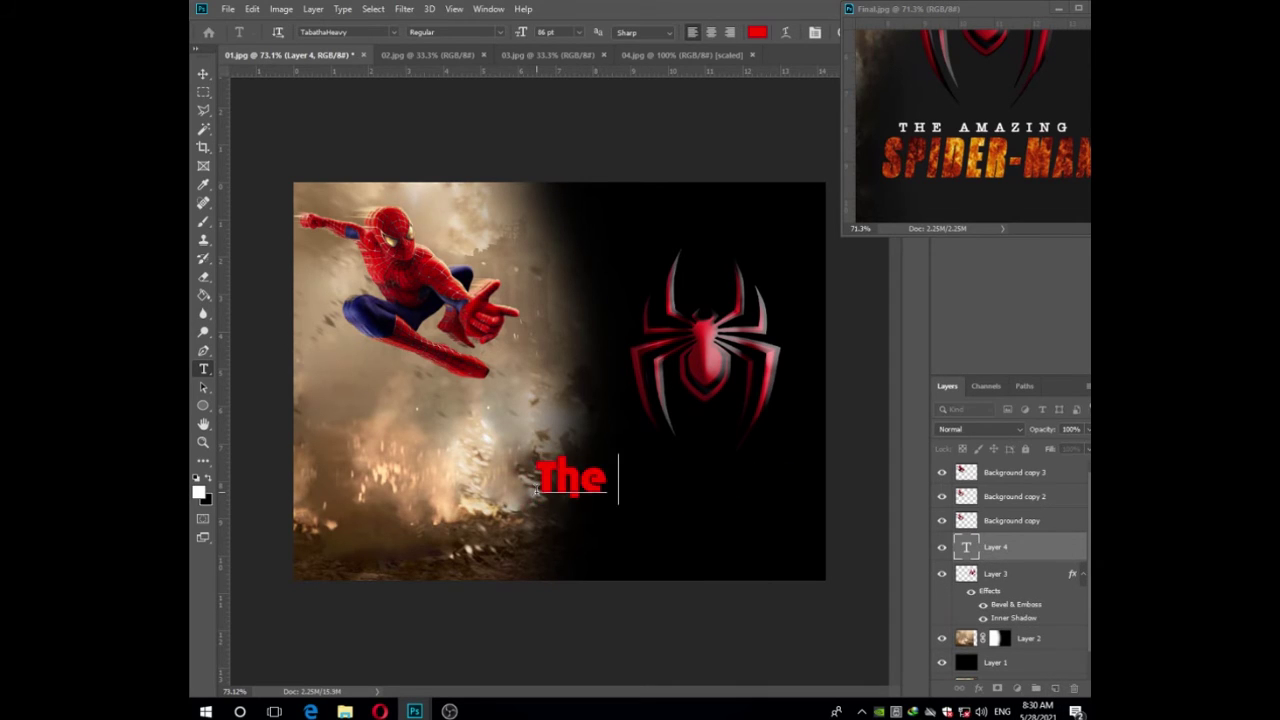
text(Amazing)
key(Return)
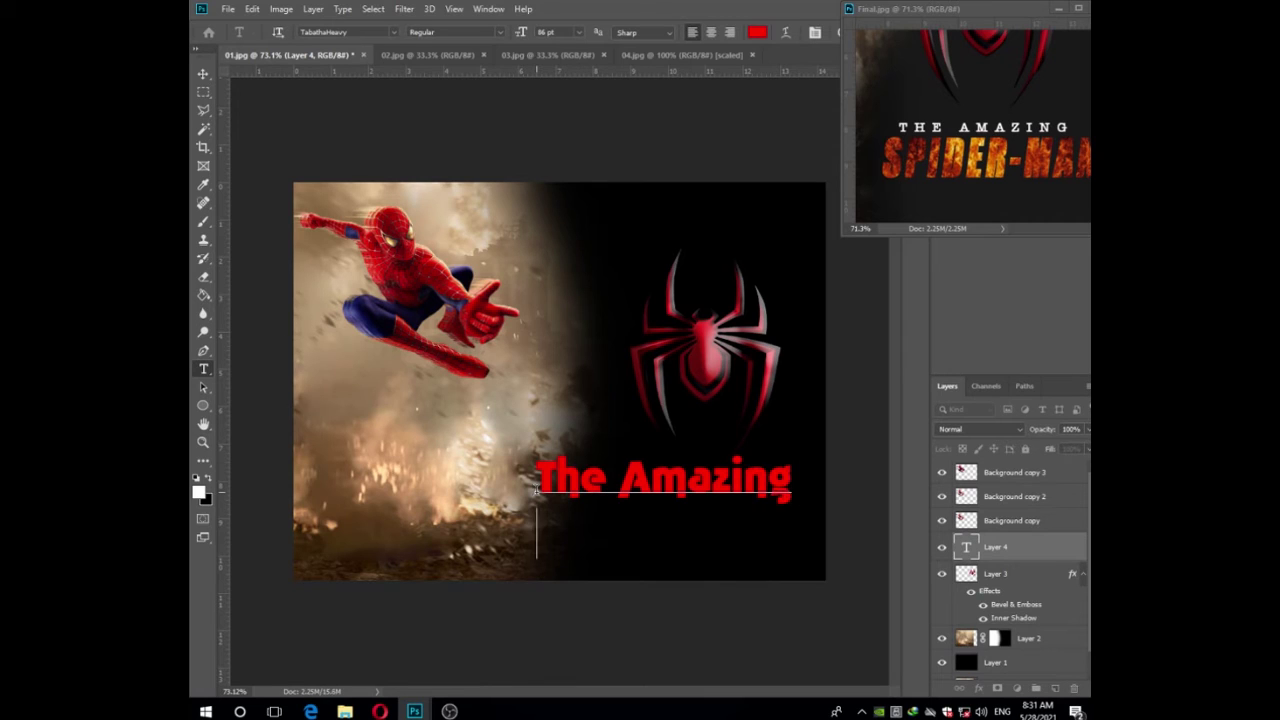
text(Spider-)
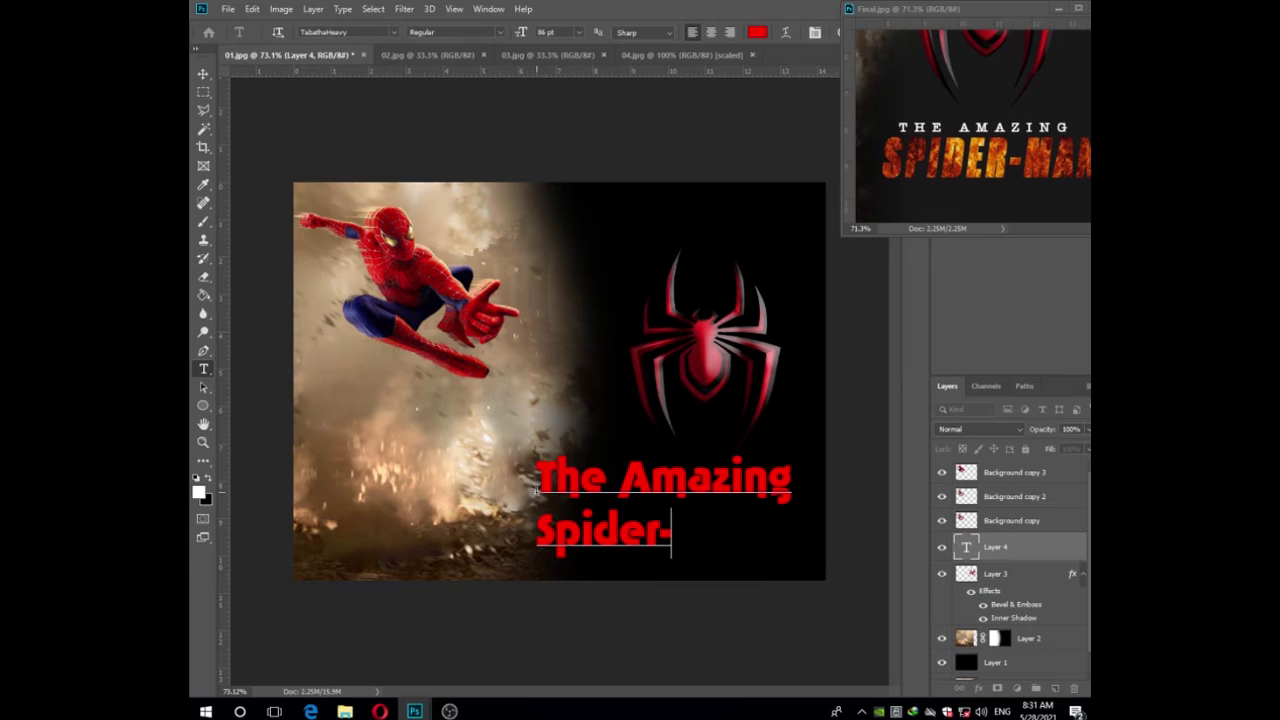
text(man)
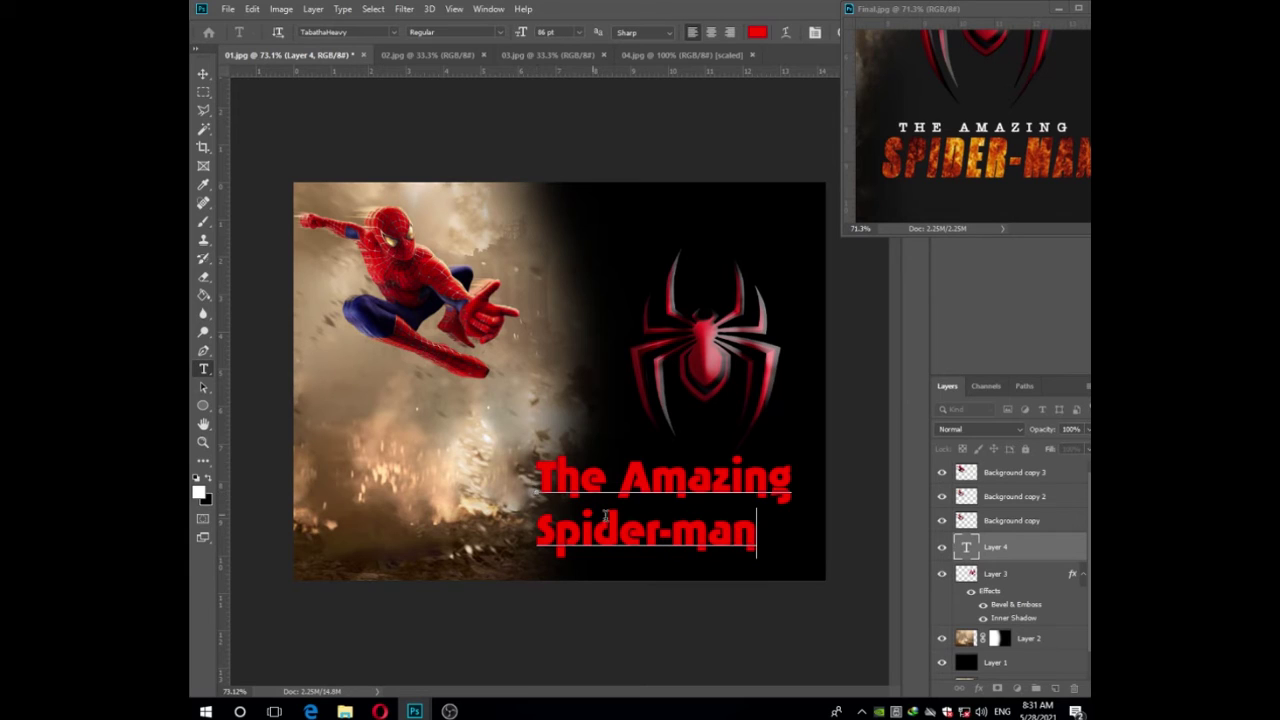
Set the font of the title's first line "The Amazing" to AmerType Md BT
drag(740, 532, 538, 480)
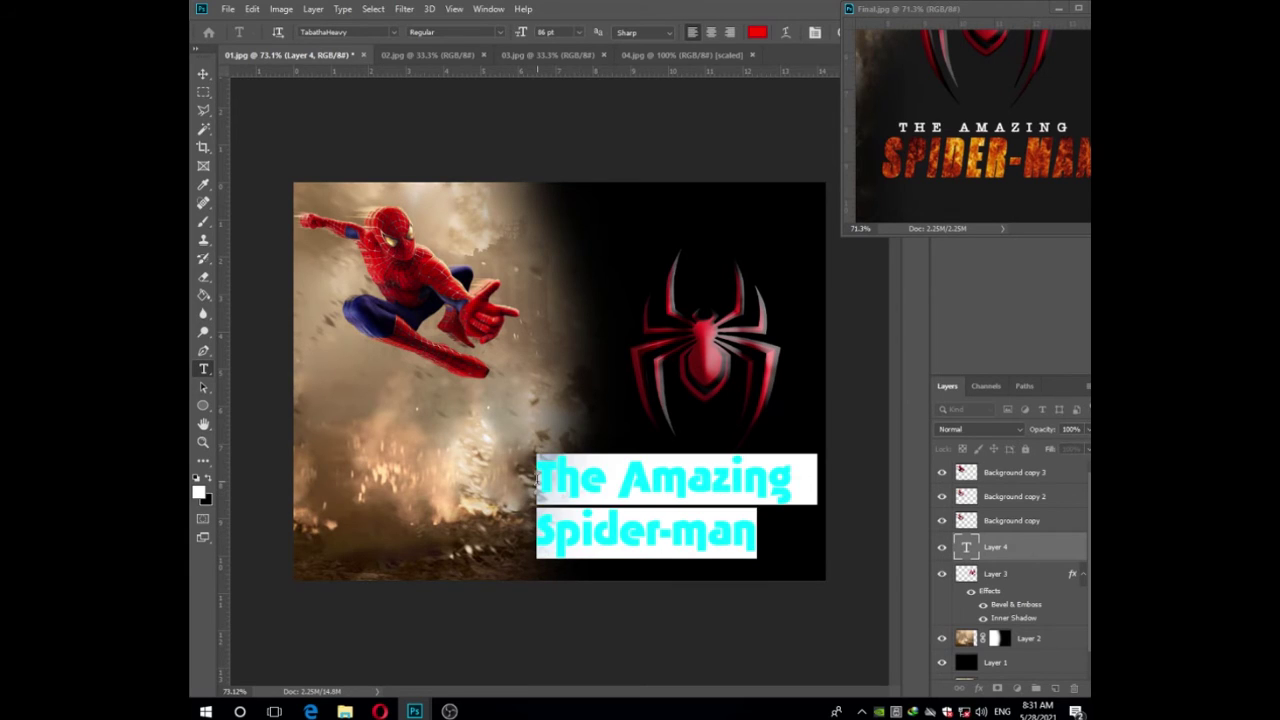
click(790, 452)
drag(786, 478, 542, 478)
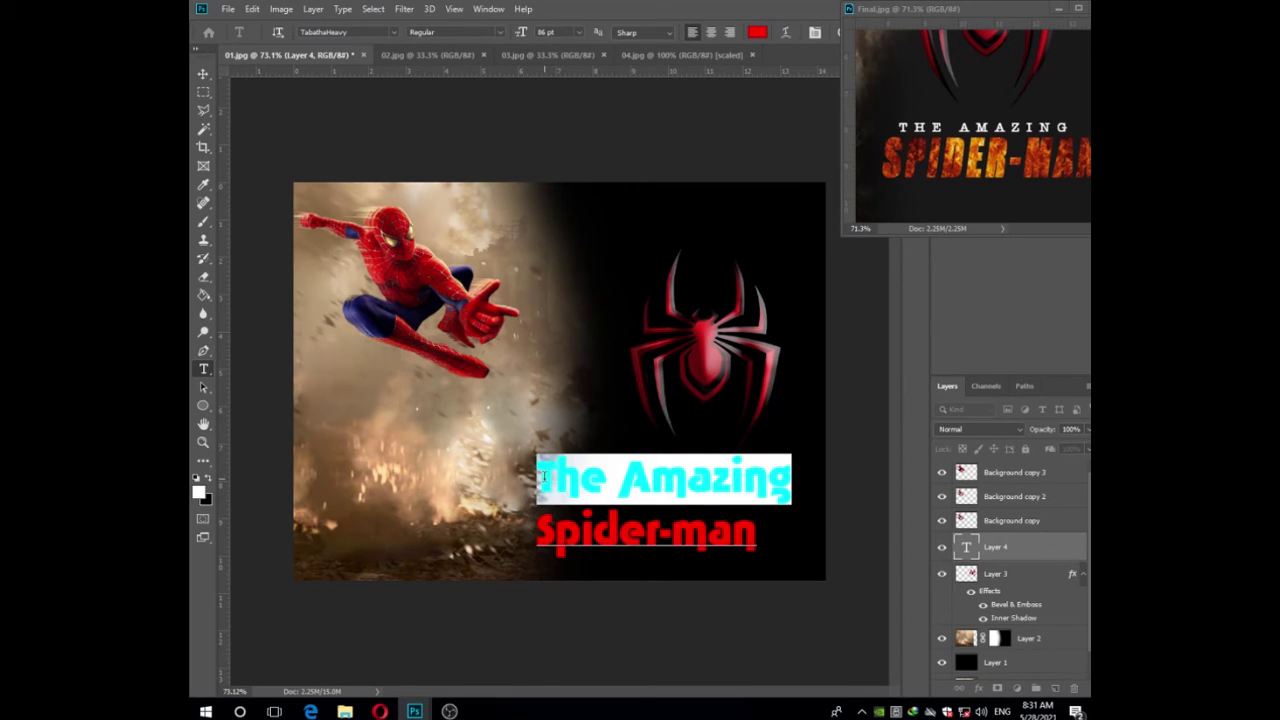
click(395, 33)
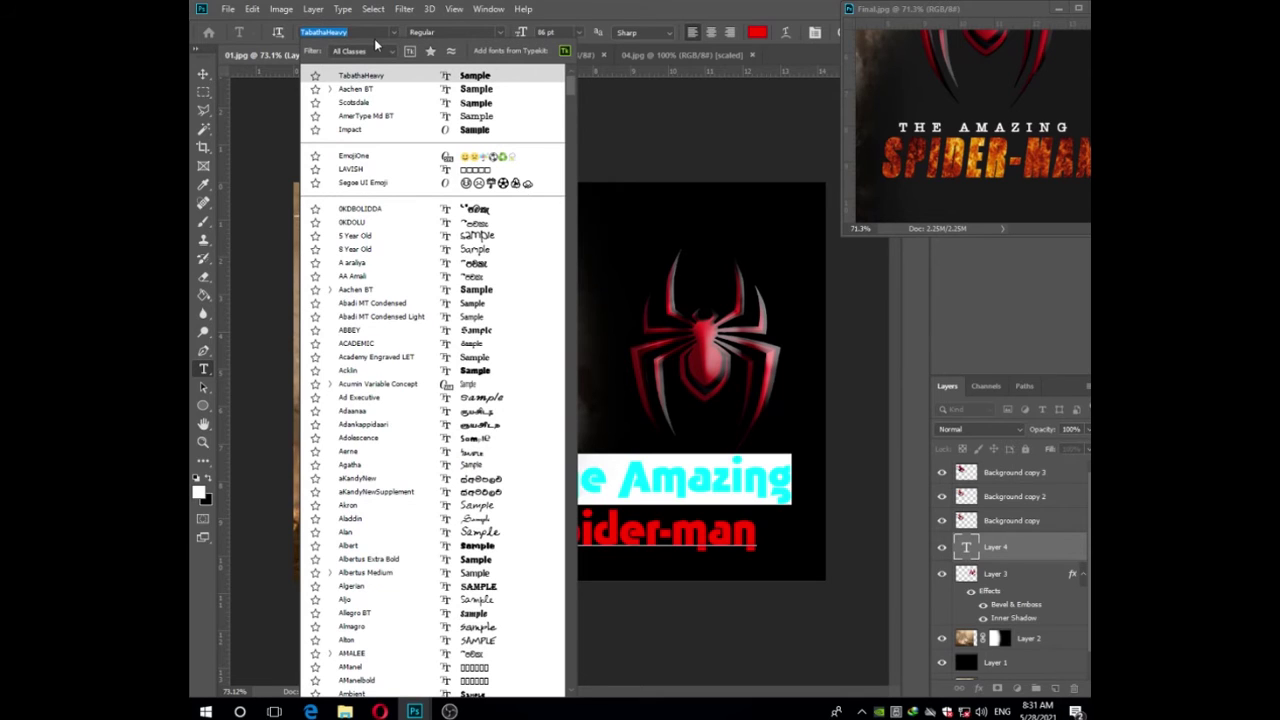
click(391, 117)
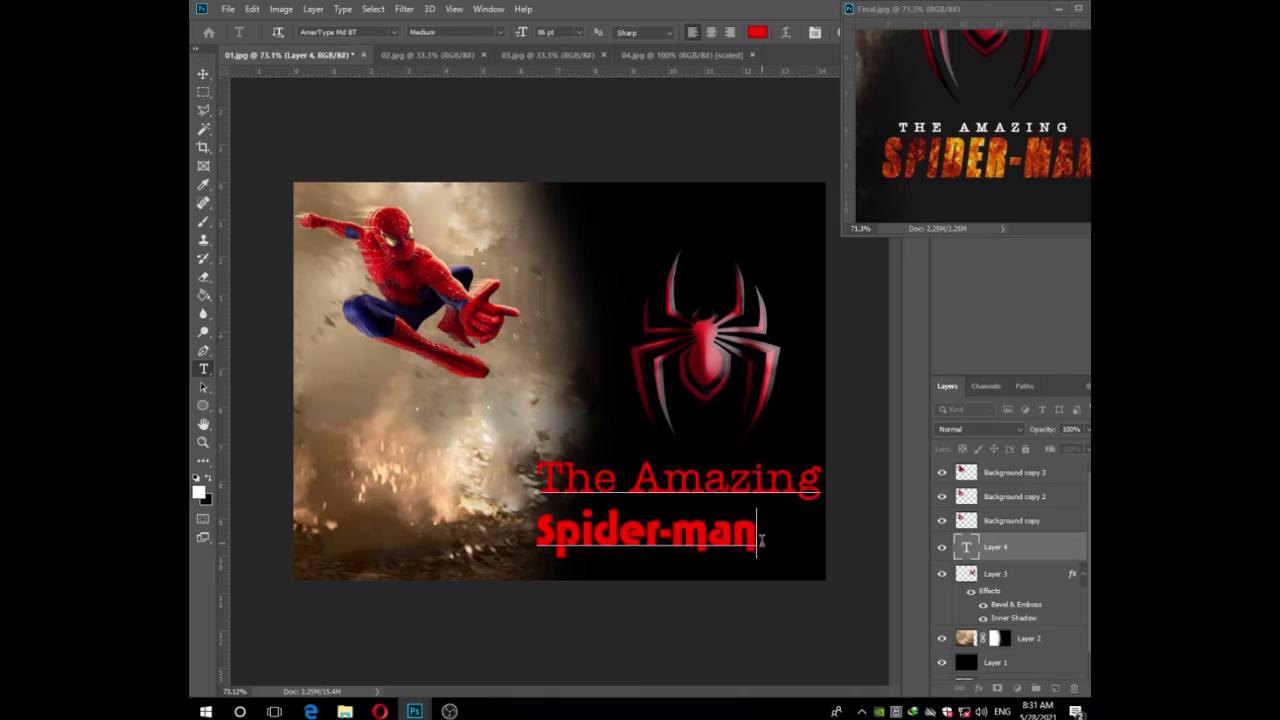
Set the font of the title's second line "Spider-man" to Impact
drag(757, 534, 540, 531)
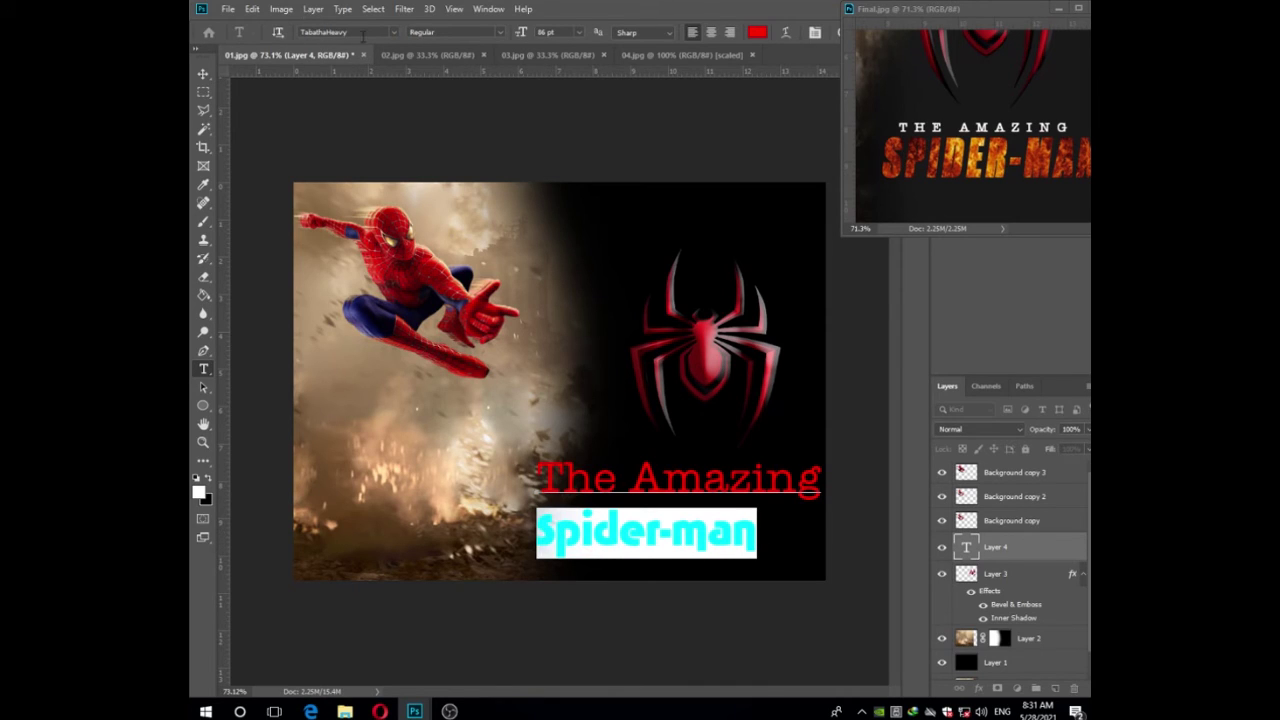
click(396, 33)
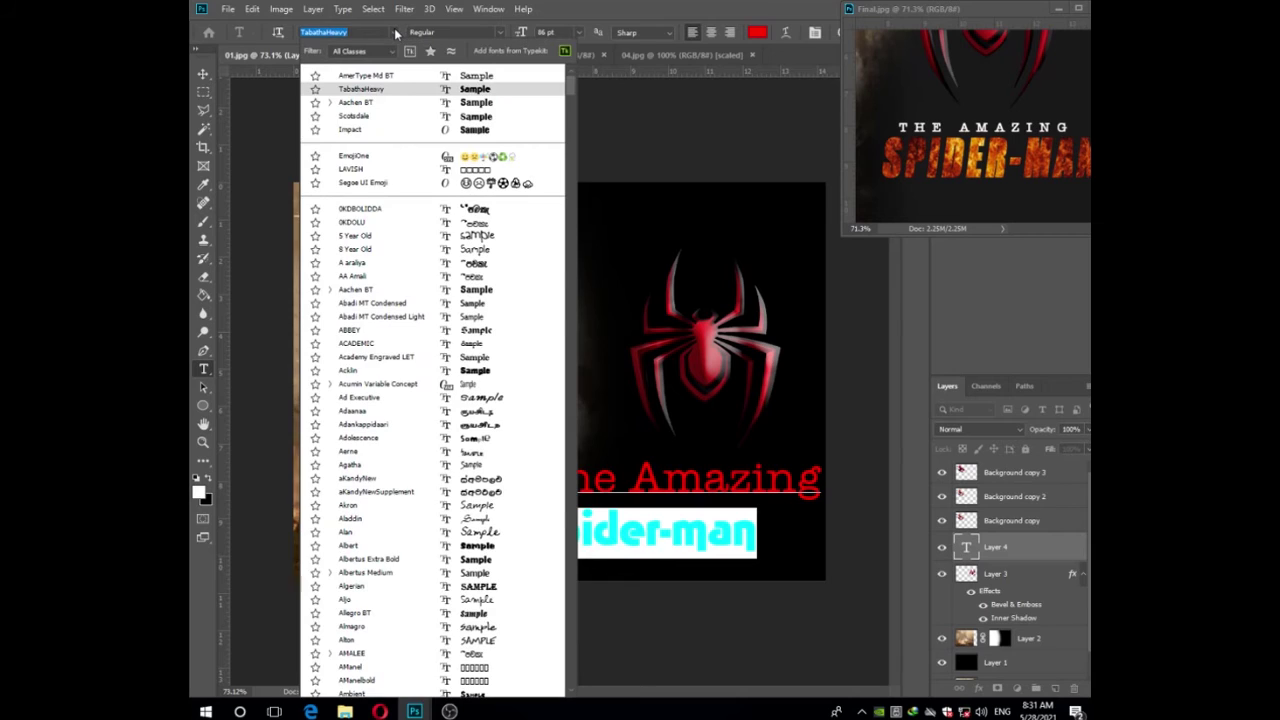
click(395, 131)
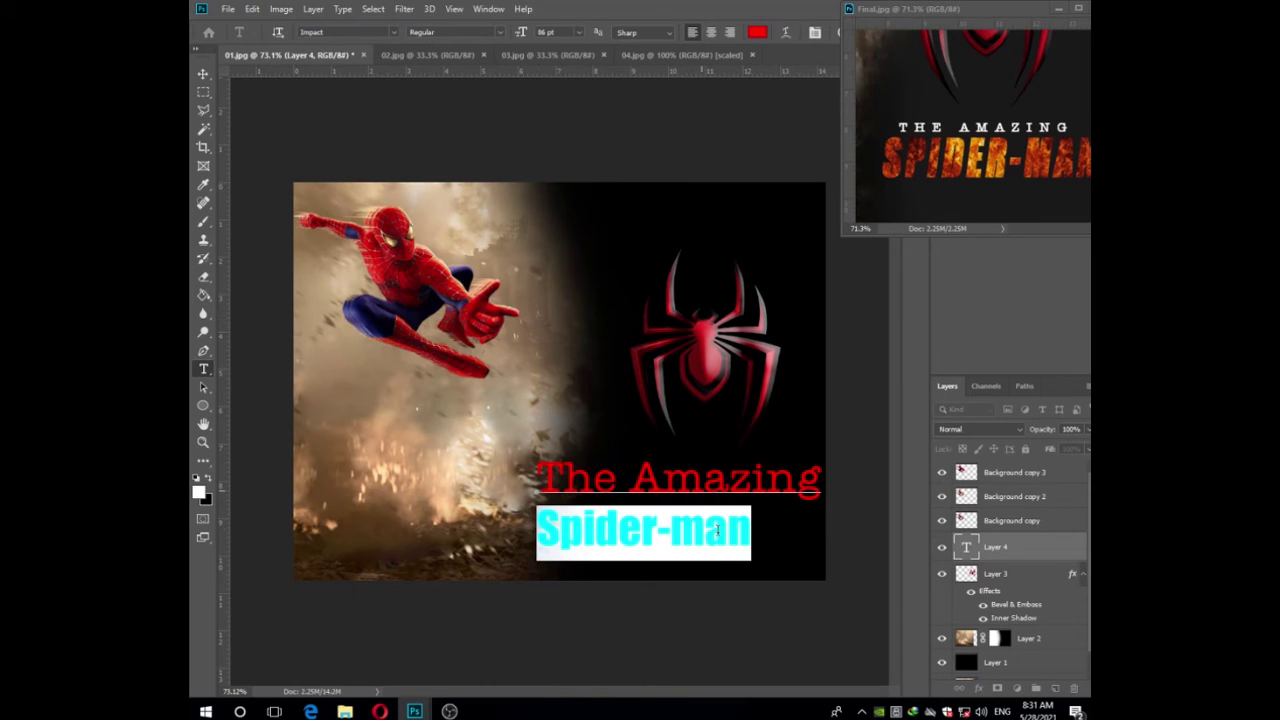
Center-align both lines of the title text
drag(754, 530, 541, 474)
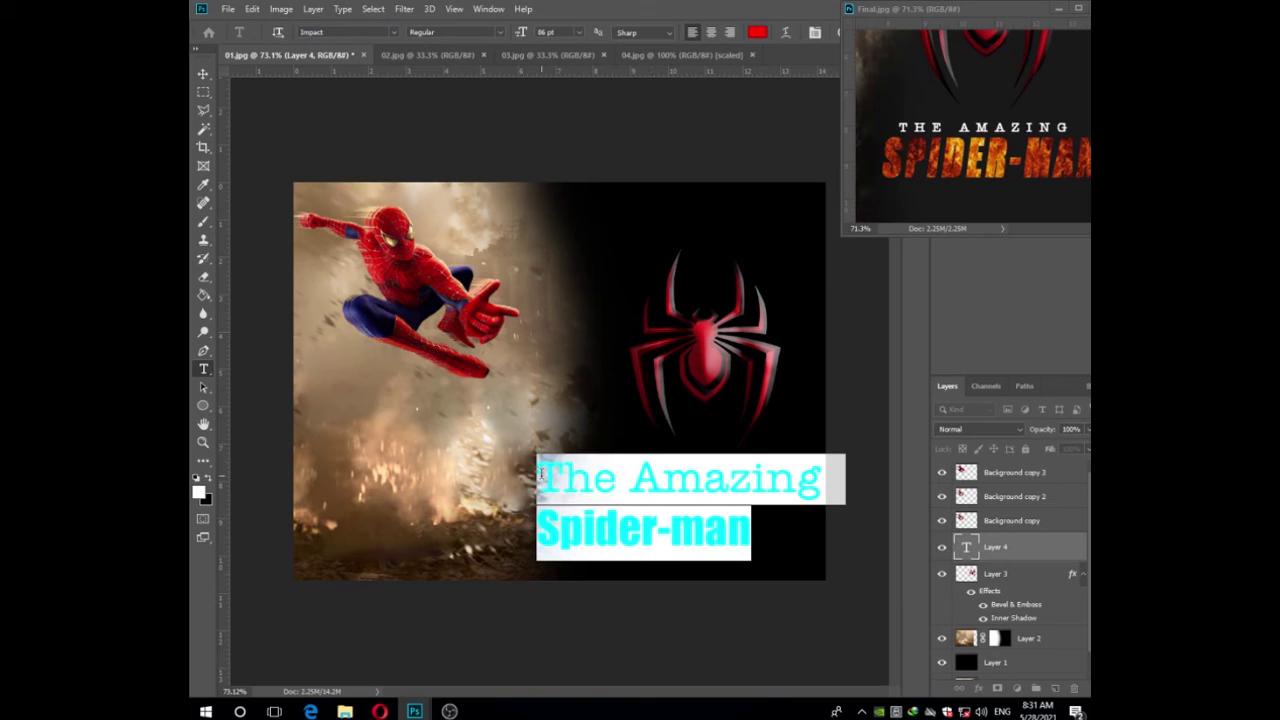
click(709, 34)
click(203, 74)
drag(538, 478, 580, 481)
double_click(580, 481)
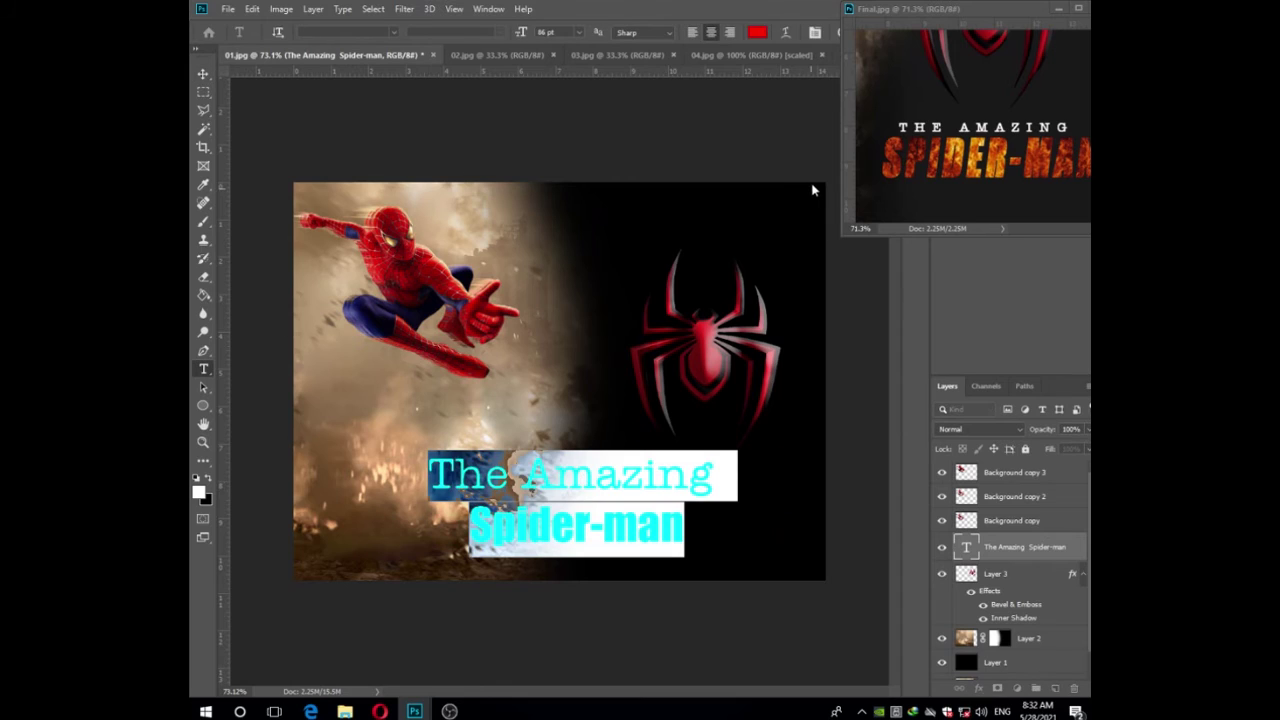
Apply All Caps to both lines of the title
click(815, 34)
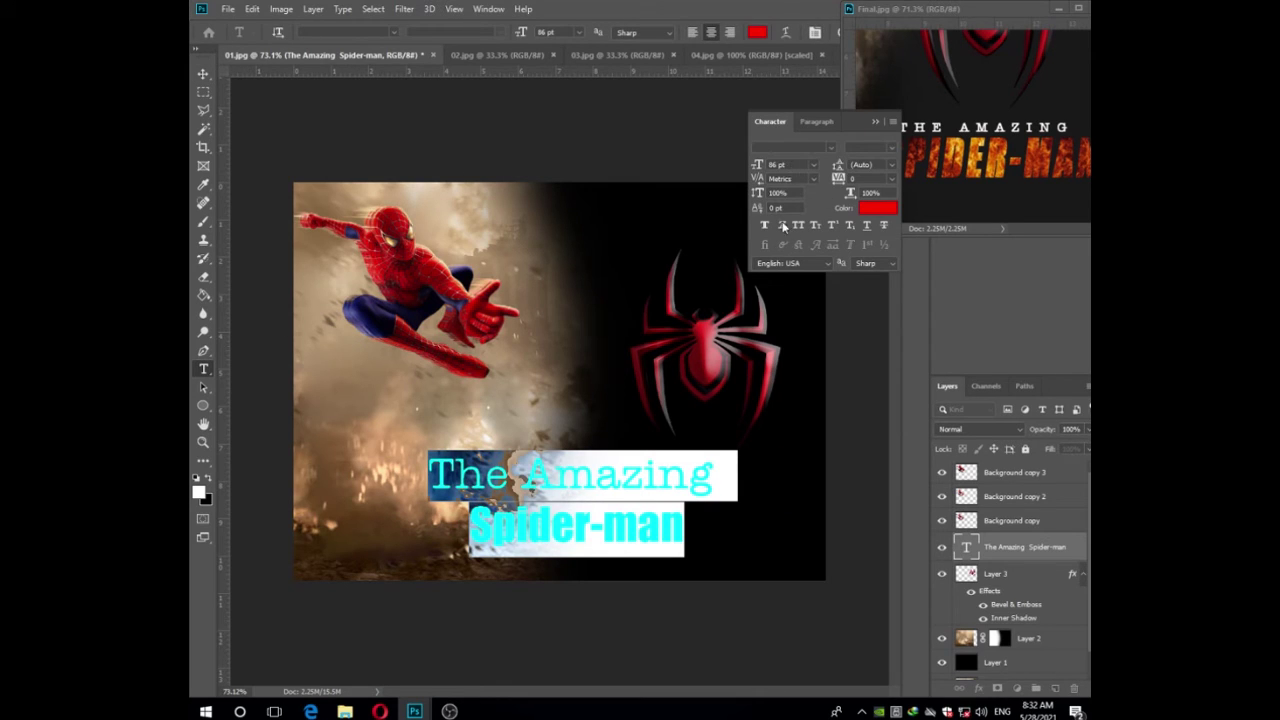
drag(727, 472, 436, 458)
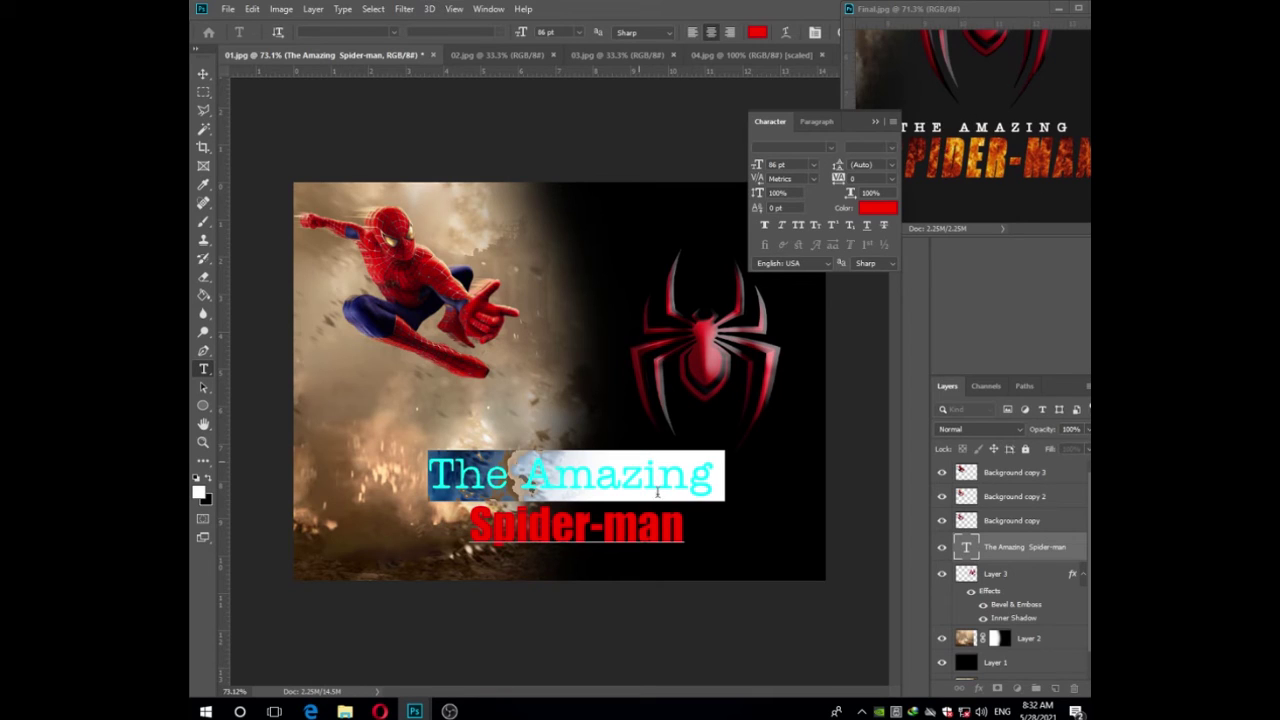
drag(686, 533, 413, 462)
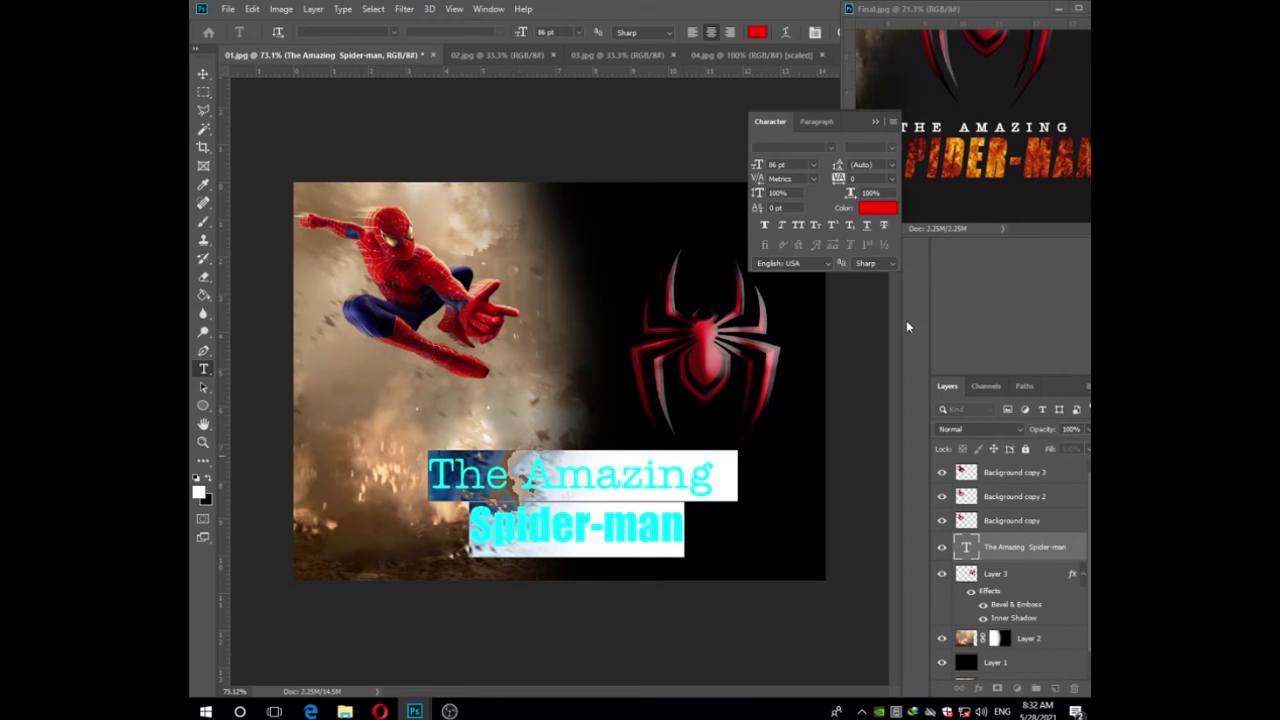
click(794, 227)
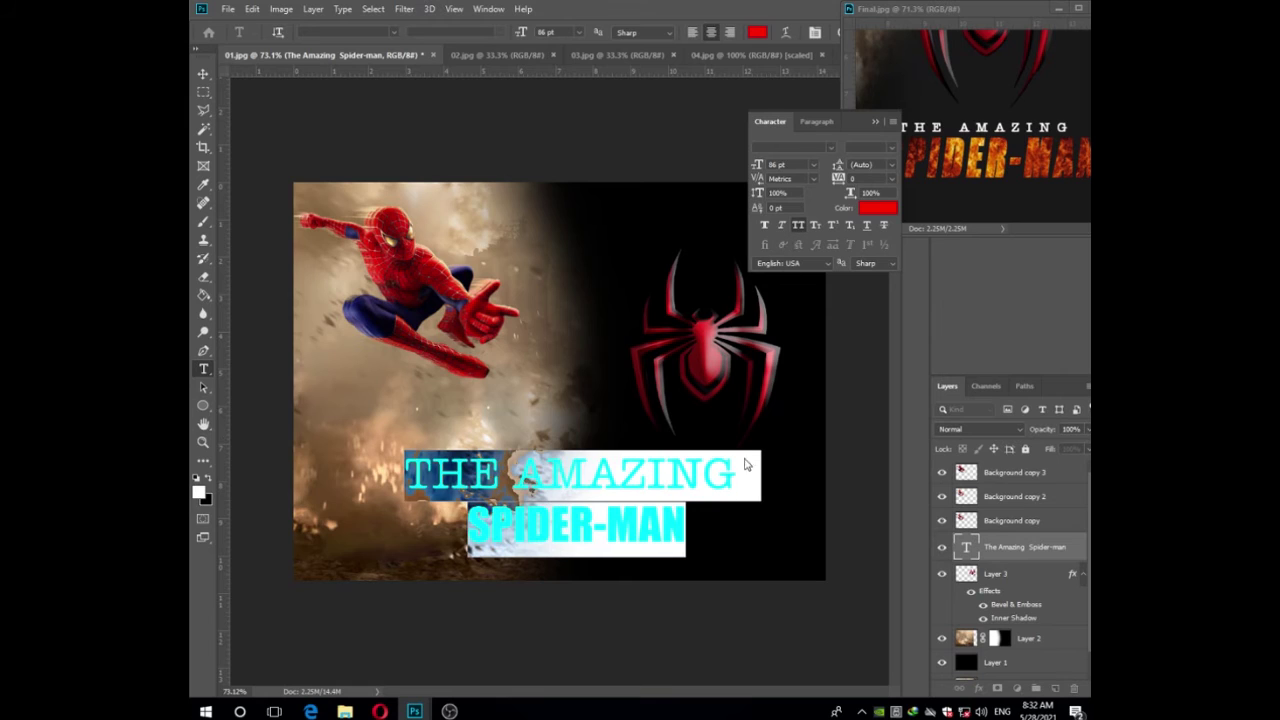
Reduce the font size of the "THE AMAZING" line to 32 pt
drag(740, 481, 406, 476)
scroll(798, 167, down, 20)
scroll(808, 167, up, 8)
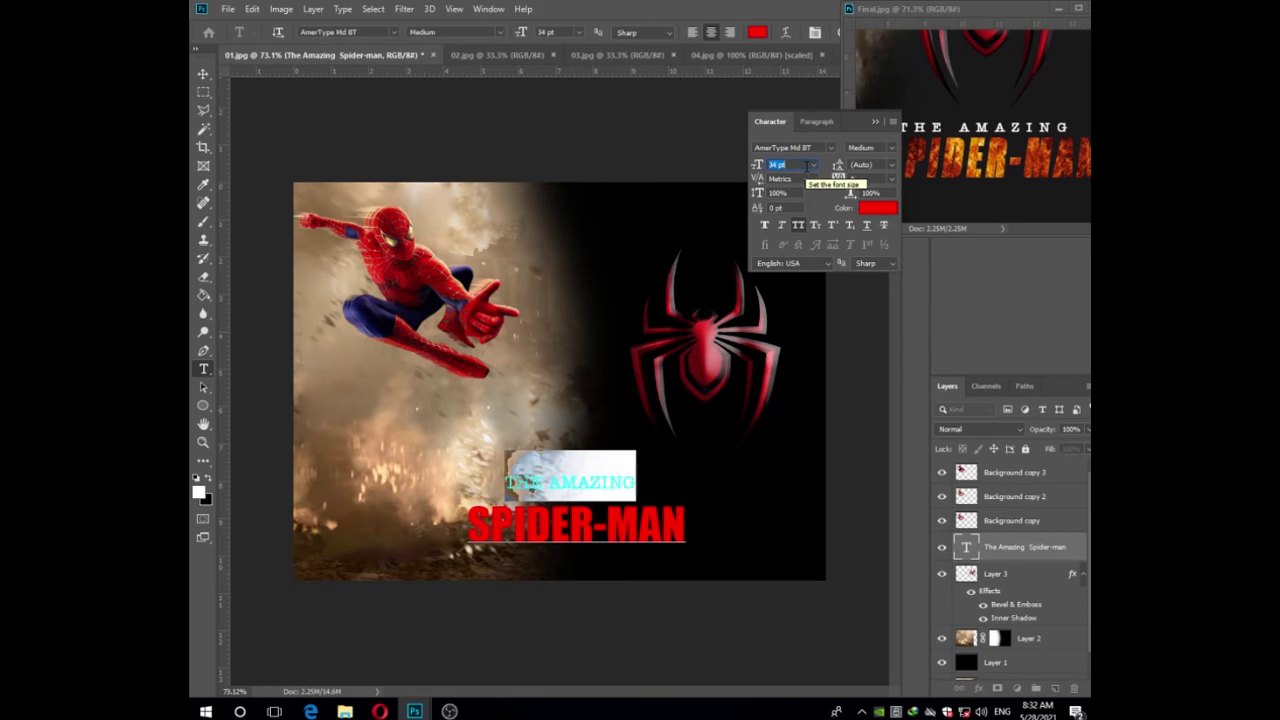
scroll(808, 167, down, 2)
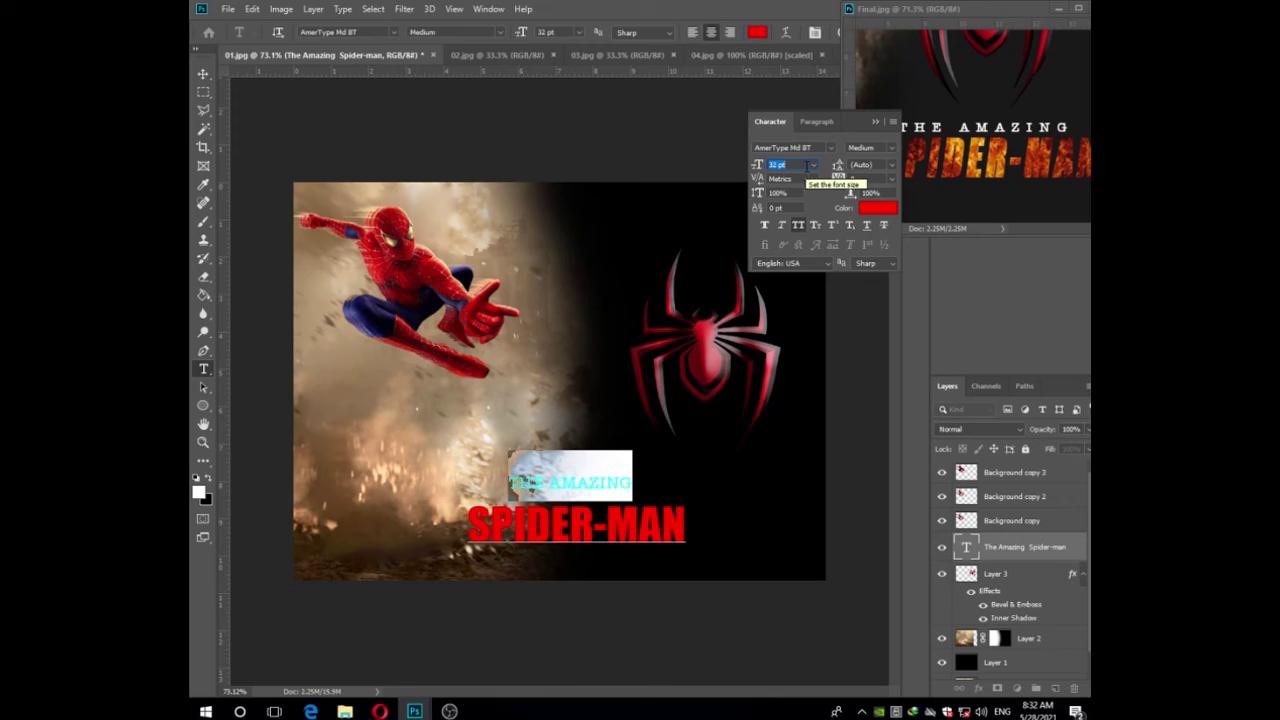
Set the "SPIDER-MAN" line to 107 pt and apply faux bold and faux italic
click(690, 527)
drag(687, 527, 466, 527)
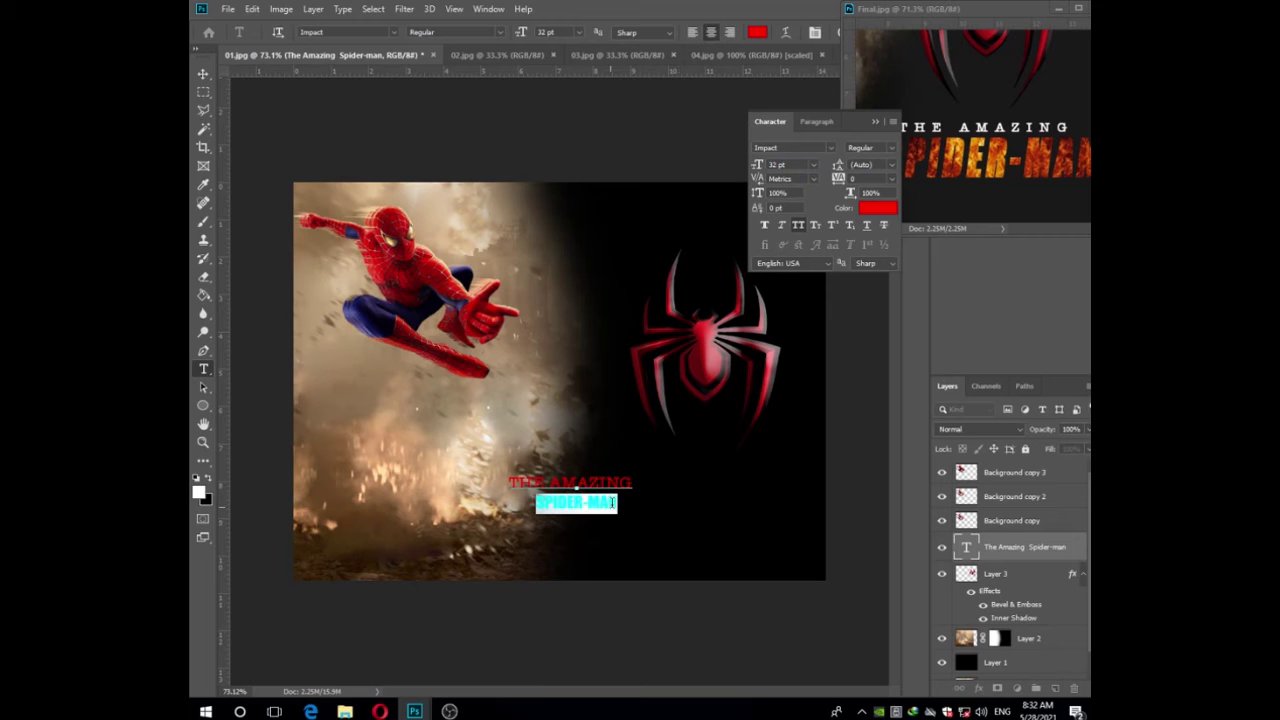
scroll(808, 175, up, 20)
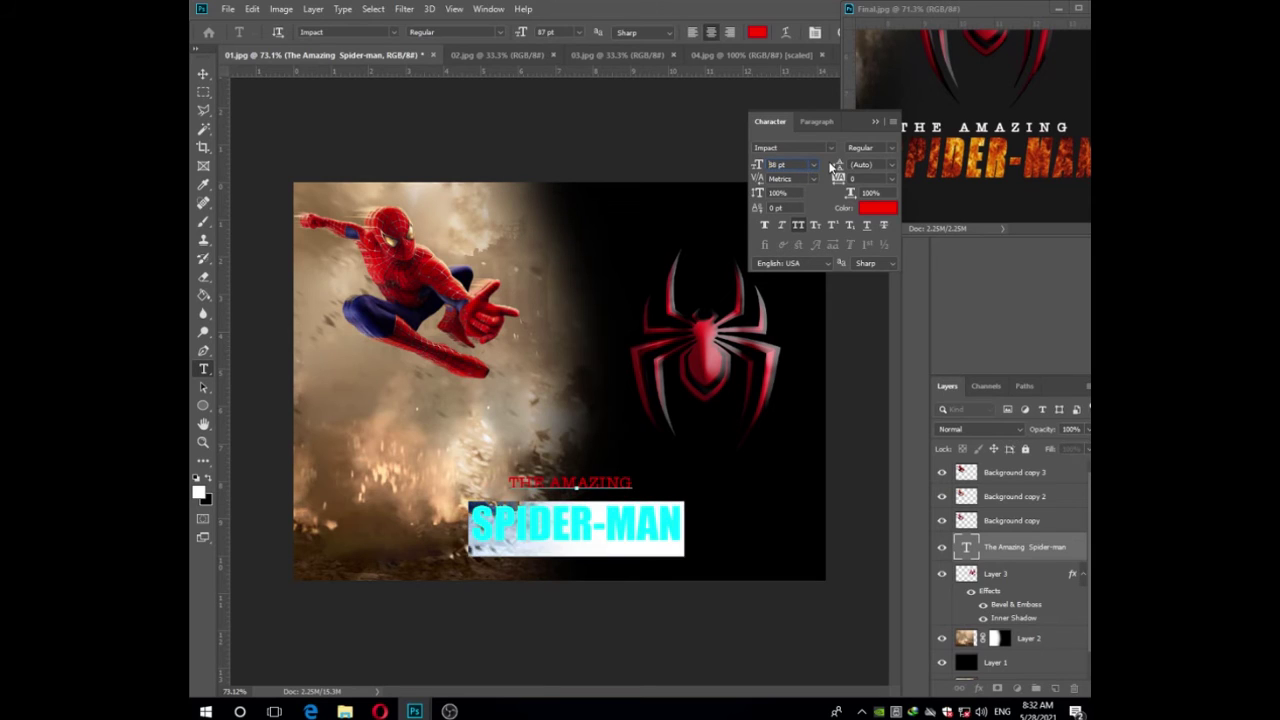
scroll(831, 165, up, 12)
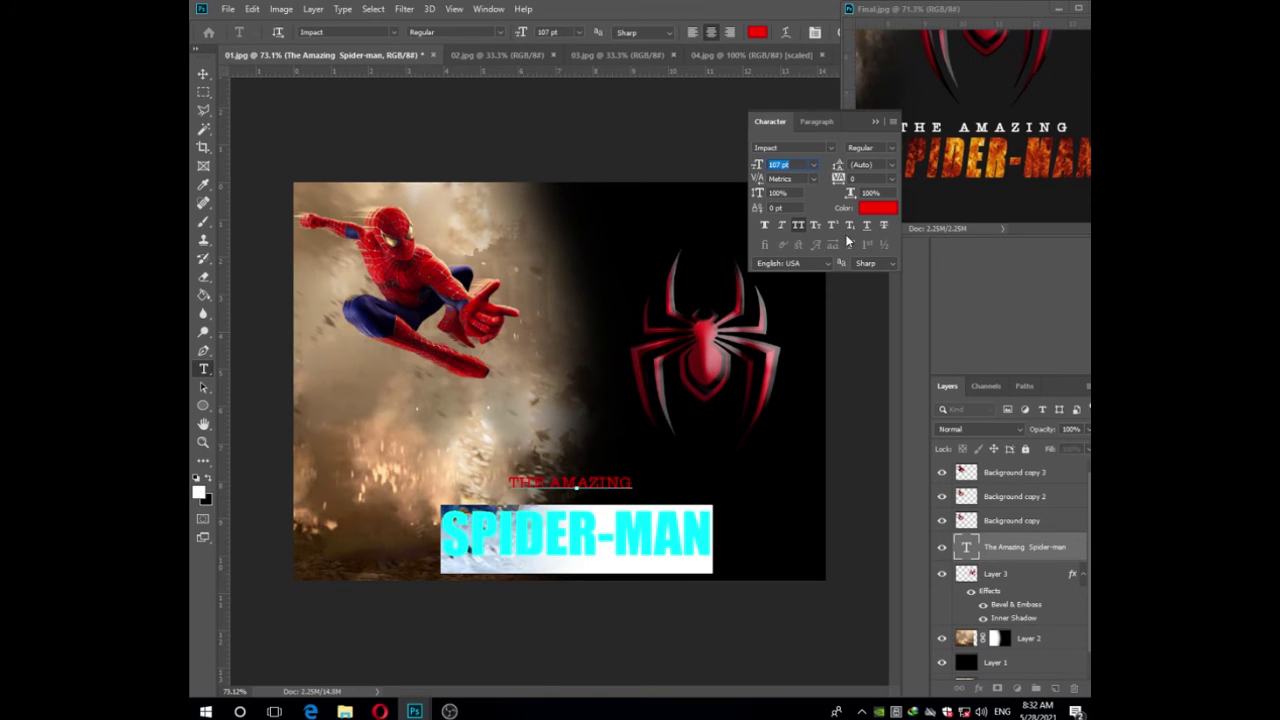
click(764, 226)
click(782, 226)
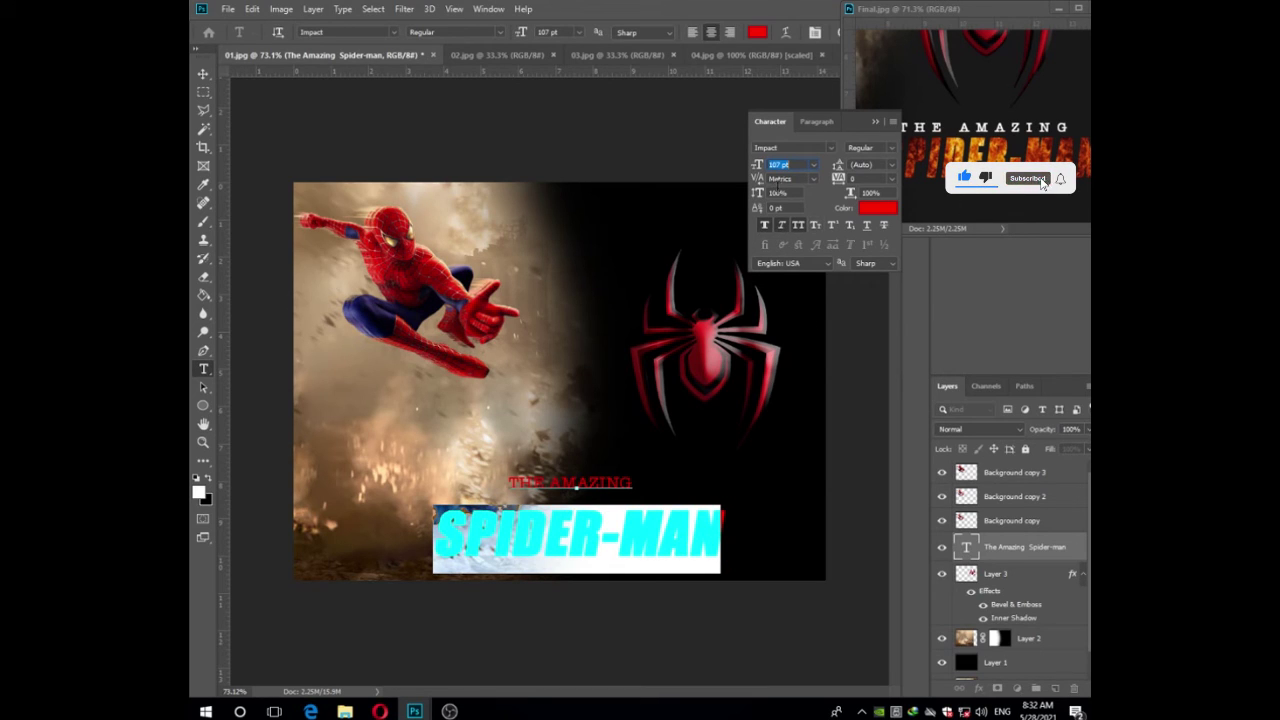
Set the leading of the "SPIDER-MAN" line to 102 pt and its tracking to 20
click(881, 165)
text(130)
key(Return)
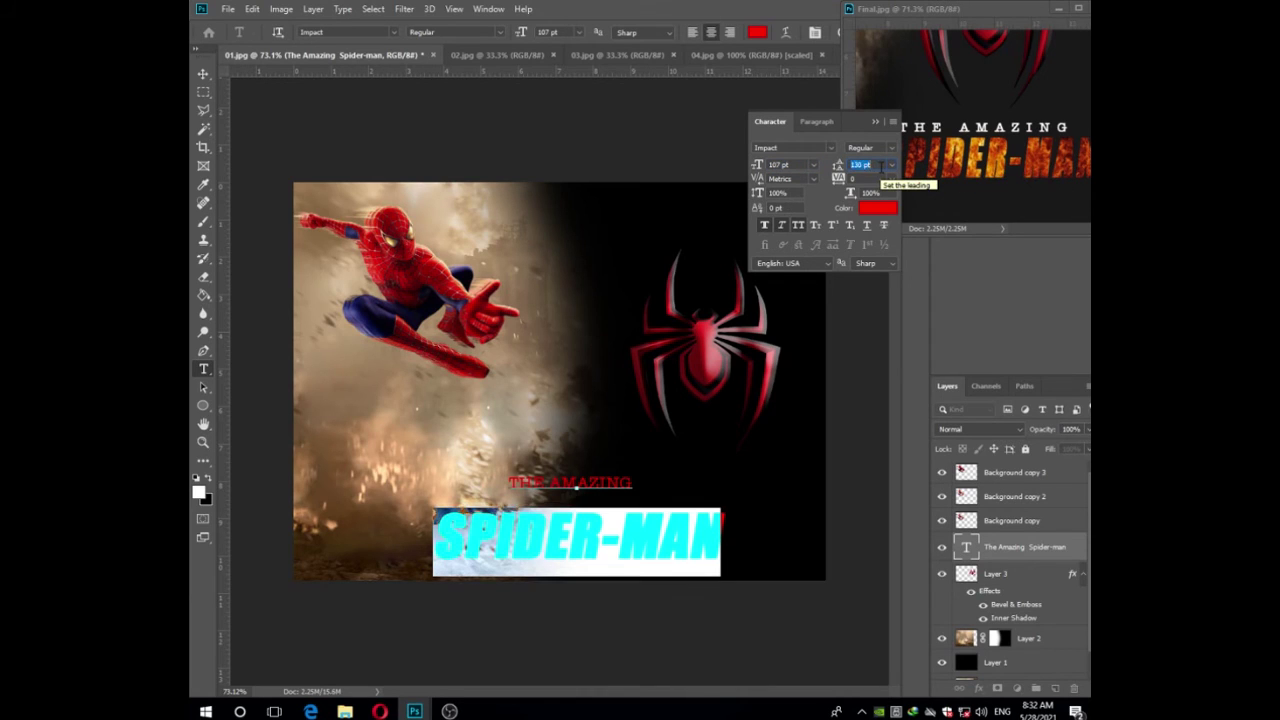
key(Down)
key(Down)
key(Down)
key(Down)
key(Down)
key(Down)
key(Down)
key(Down)
key(Down)
key(Down)
key(Down)
key(Down)
key(Down)
key(Down)
key(Down)
key(Down)
key(Down)
key(Down)
key(Down)
key(Down)
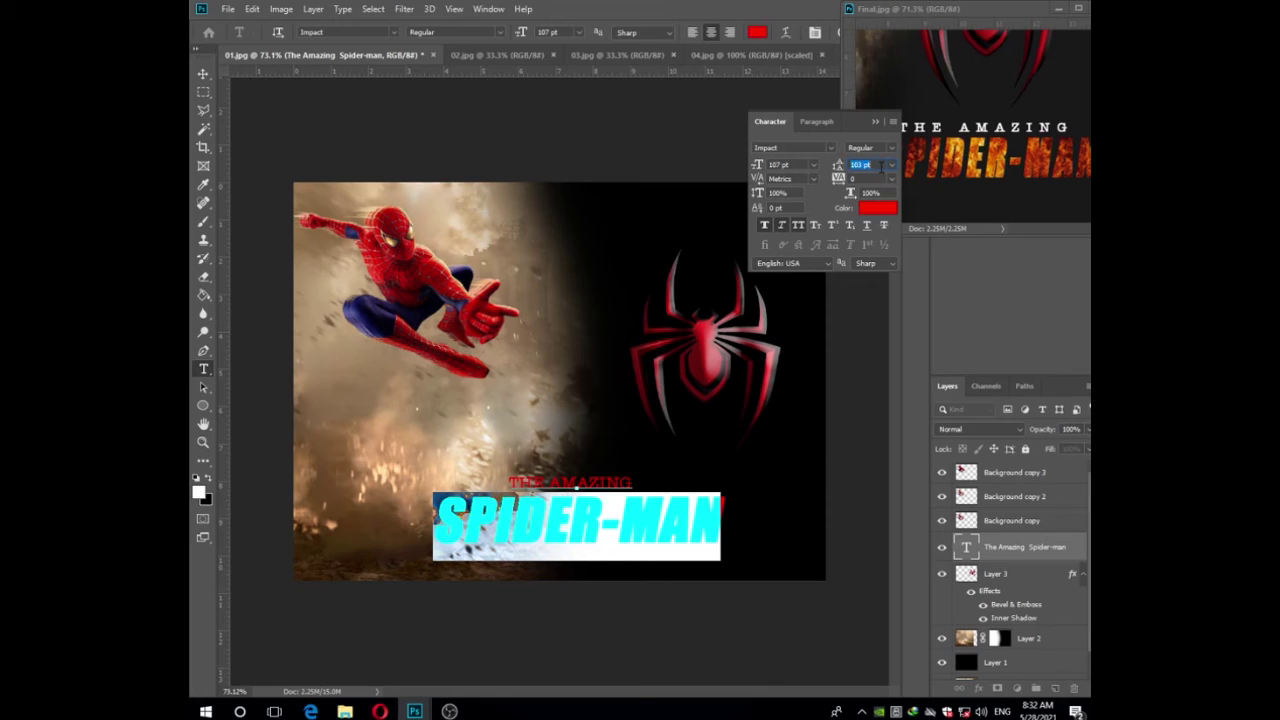
key(Down)
click(877, 178)
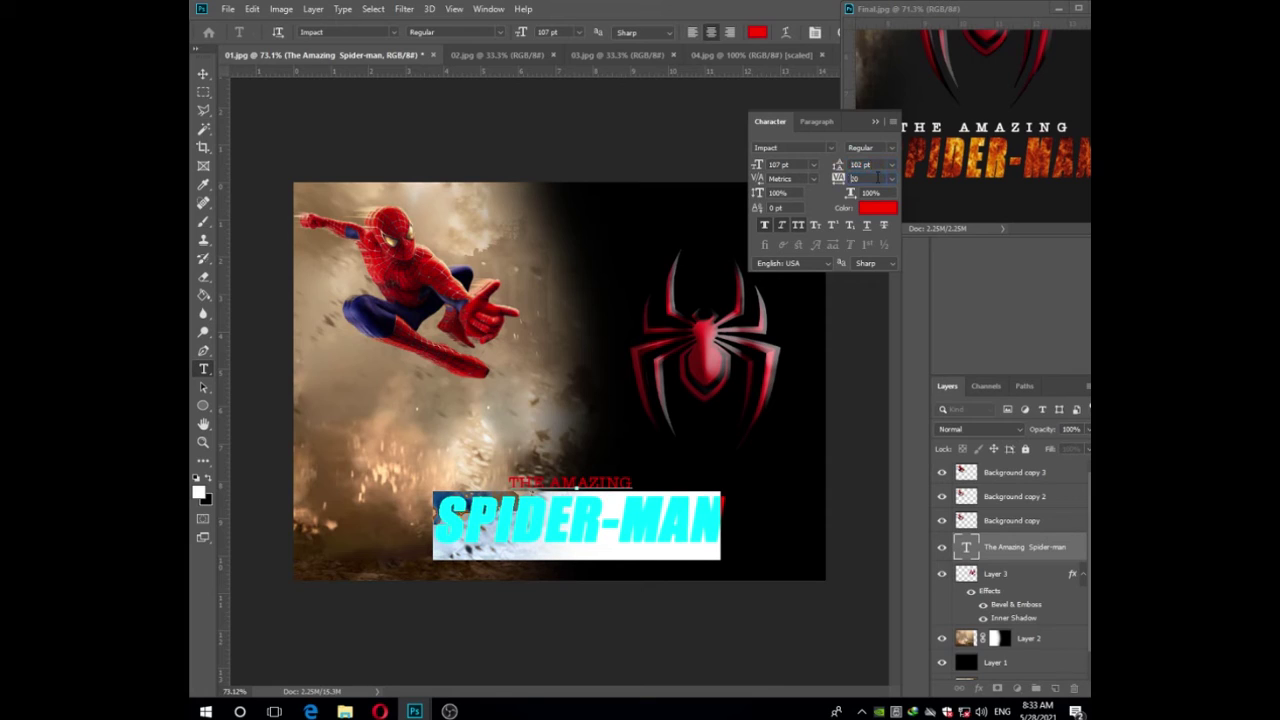
key(Up)
key(Up)
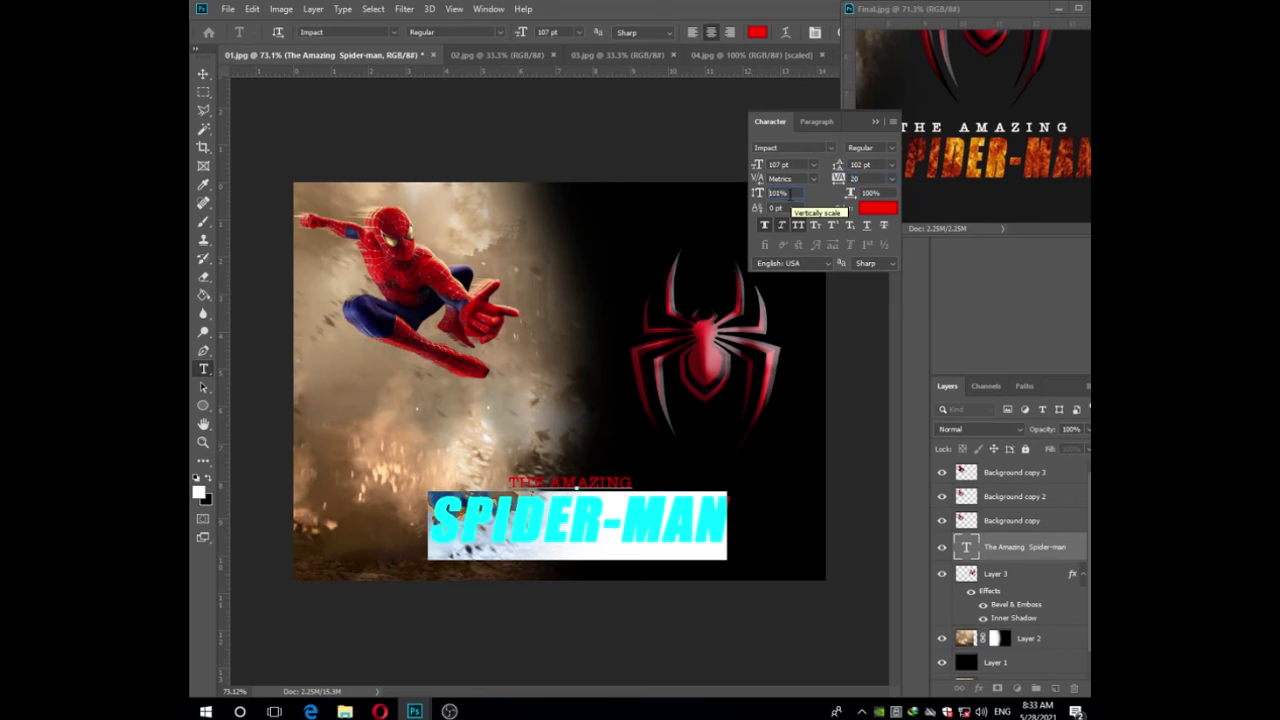
Scale the "SPIDER-MAN" line vertically to 115% and set its leading to 107 pt
key(Up)
key(Up)
key(Up)
key(Up)
key(Up)
key(Up)
key(Up)
key(Up)
key(Up)
key(Up)
key(Up)
key(Up)
key(Up)
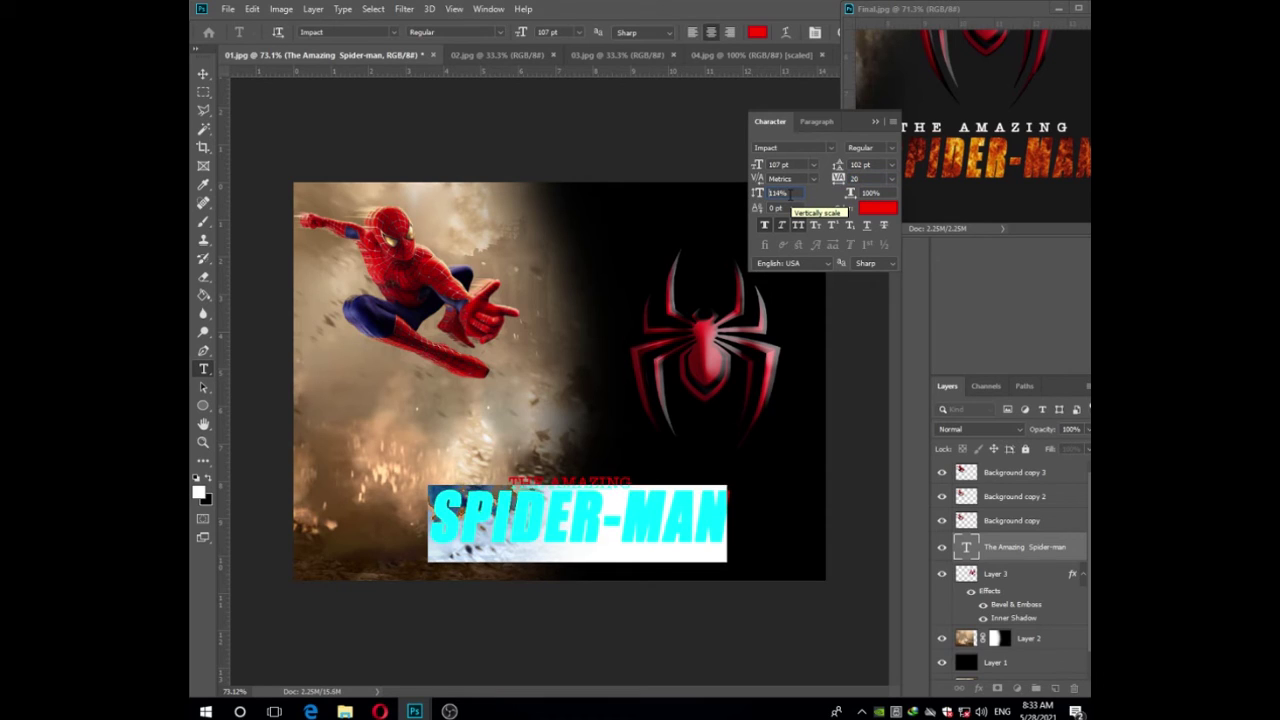
key(Up)
click(862, 165)
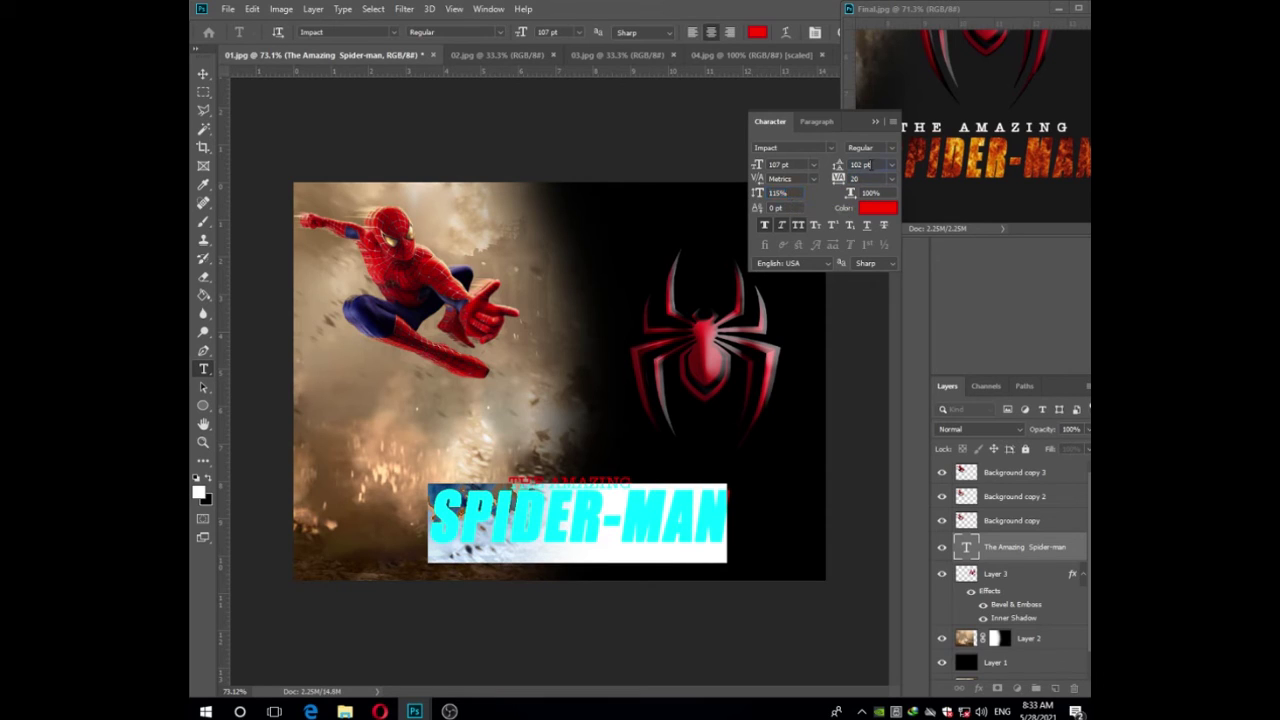
key(Up)
key(Up)
key(Up)
key(Up)
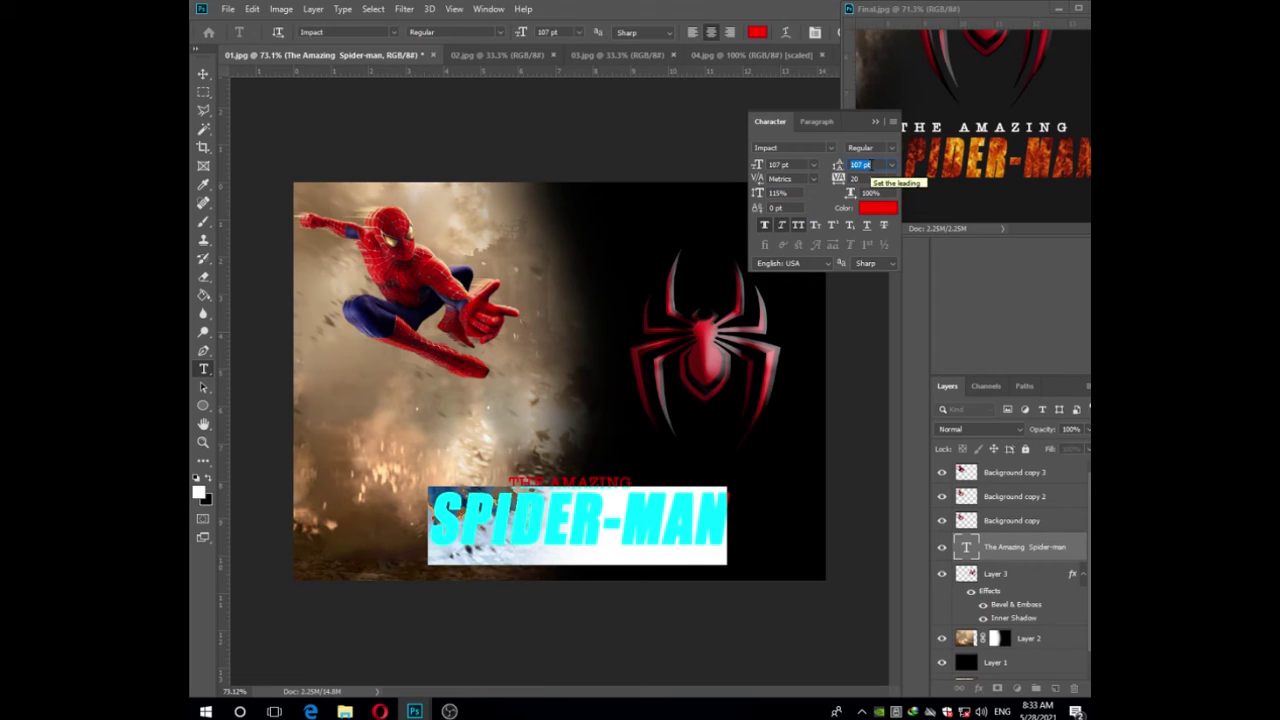
Widen the tracking of the "THE AMAZING" line to 480
click(630, 484)
drag(632, 484, 590, 430)
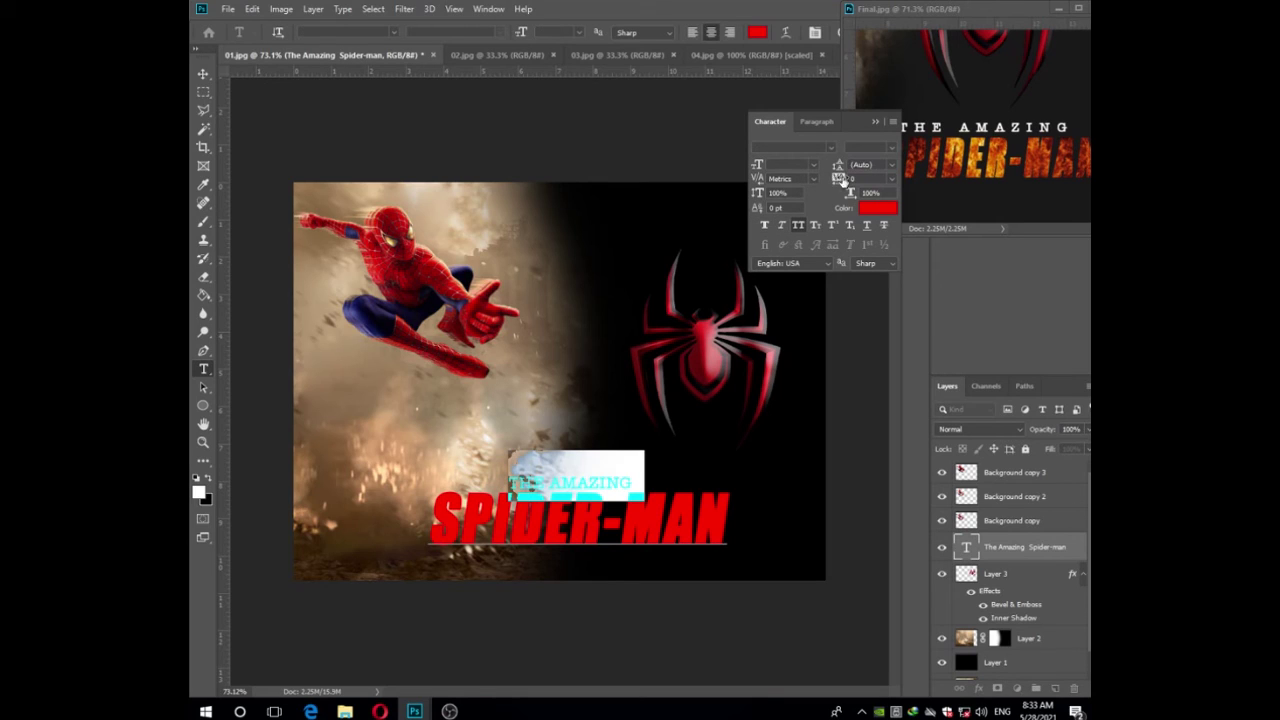
key(Up)
key(Up)
key(Up)
key(Up)
key(Up)
key(Up)
key(Up)
key(Up)
key(Up)
key(Up)
key(Up)
key(Up)
key(Up)
key(Up)
key(Up)
key(Up)
key(Up)
key(Up)
key(Up)
key(Up)
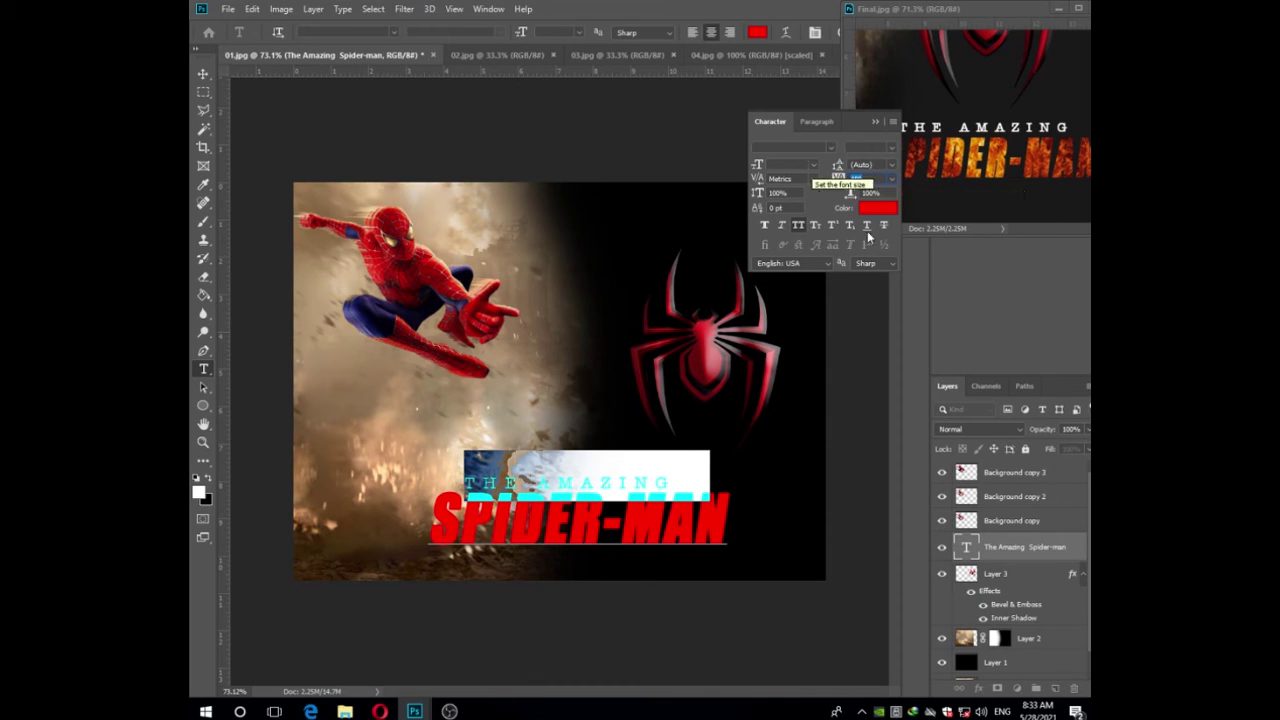
Change the colour of the "THE AMAZING" line to white (ffffff) and close the character settings
click(870, 210)
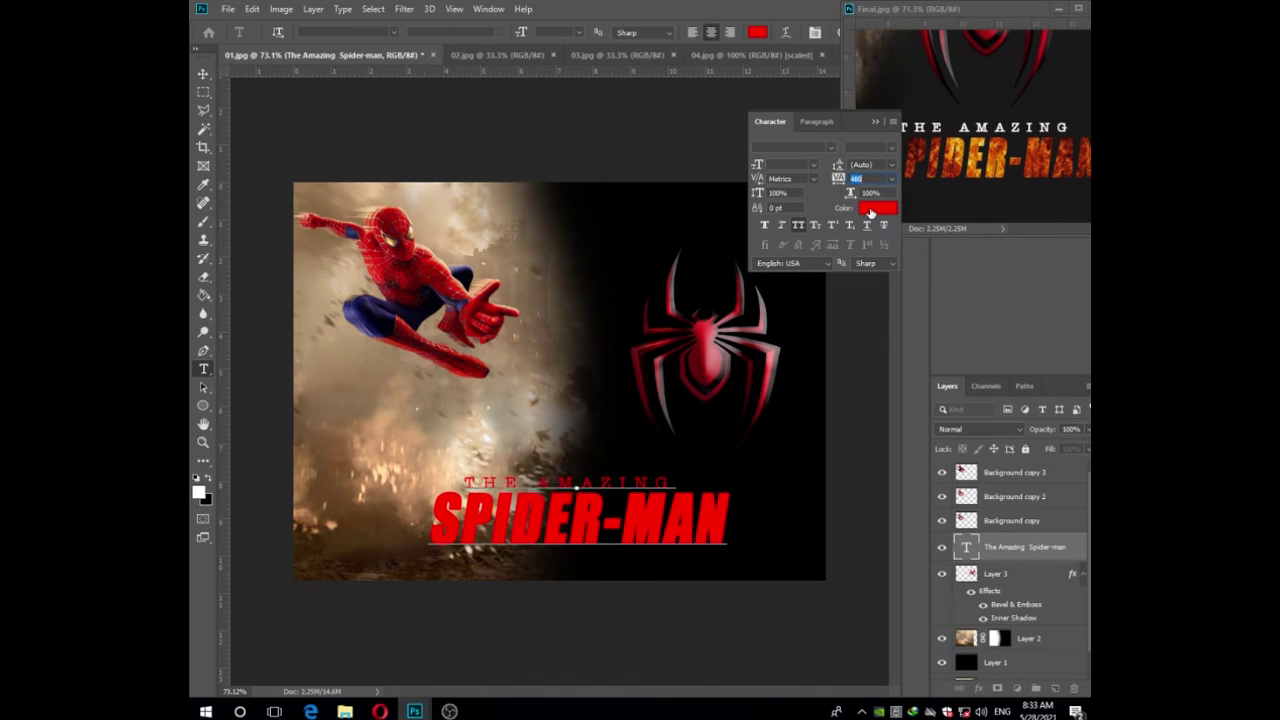
drag(524, 184, 396, 141)
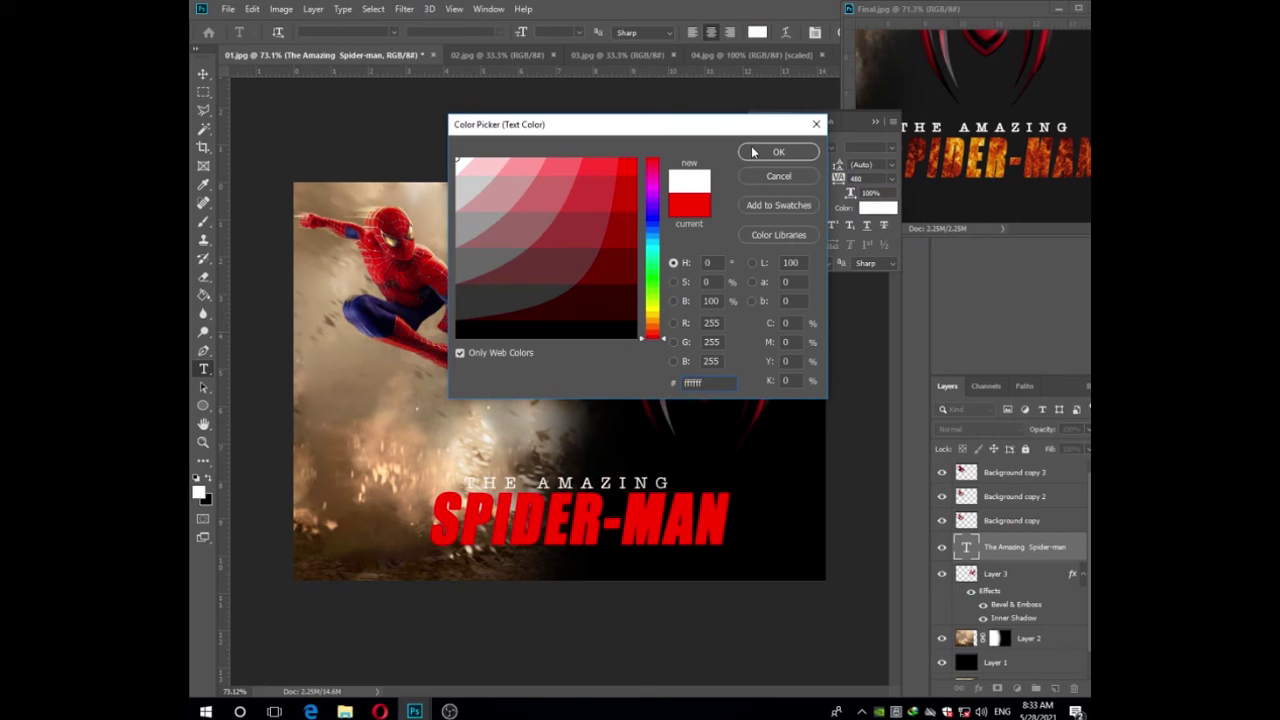
click(756, 153)
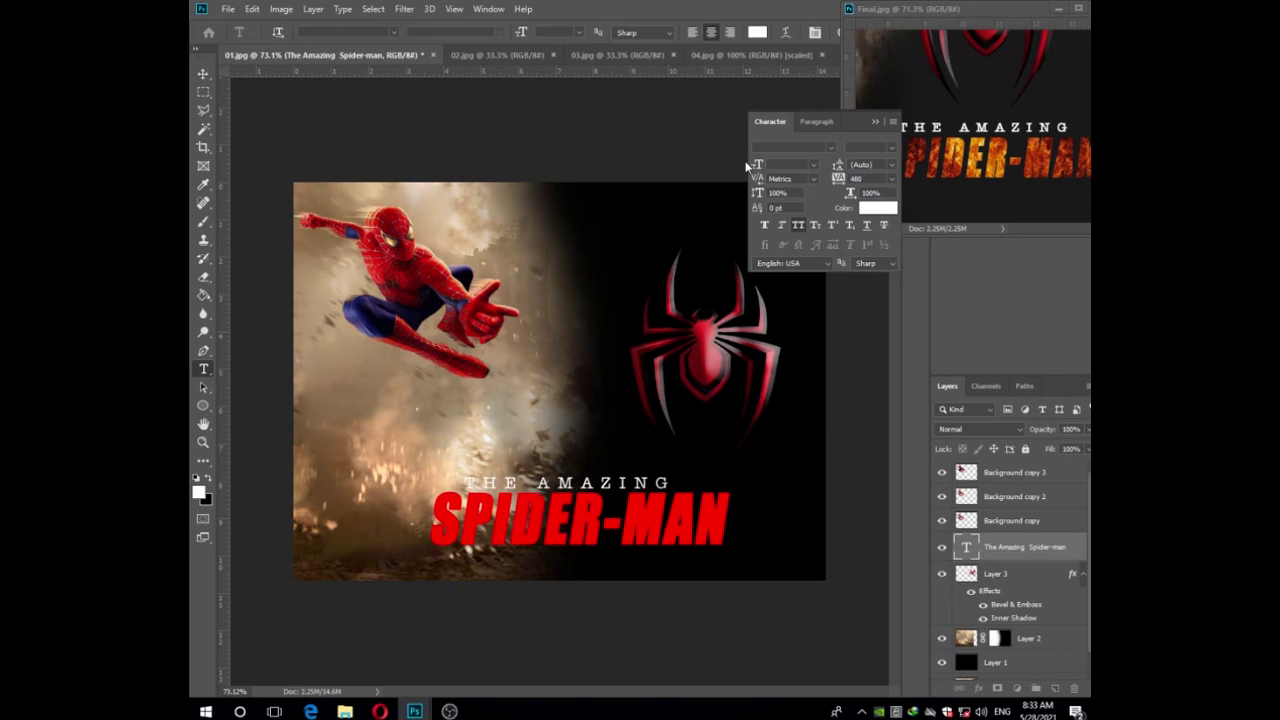
click(876, 122)
Move the title under the spider emblem on the black area and scale it down slightly with Free Transform
click(204, 74)
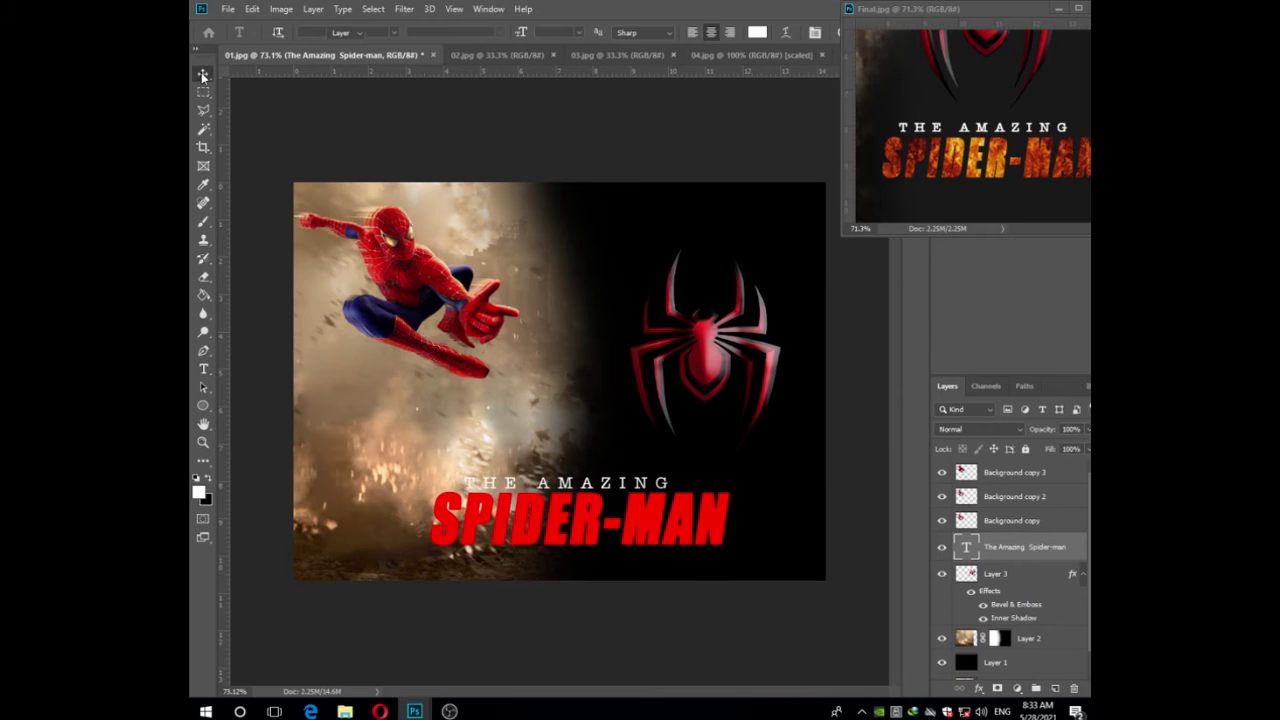
drag(585, 531, 698, 529)
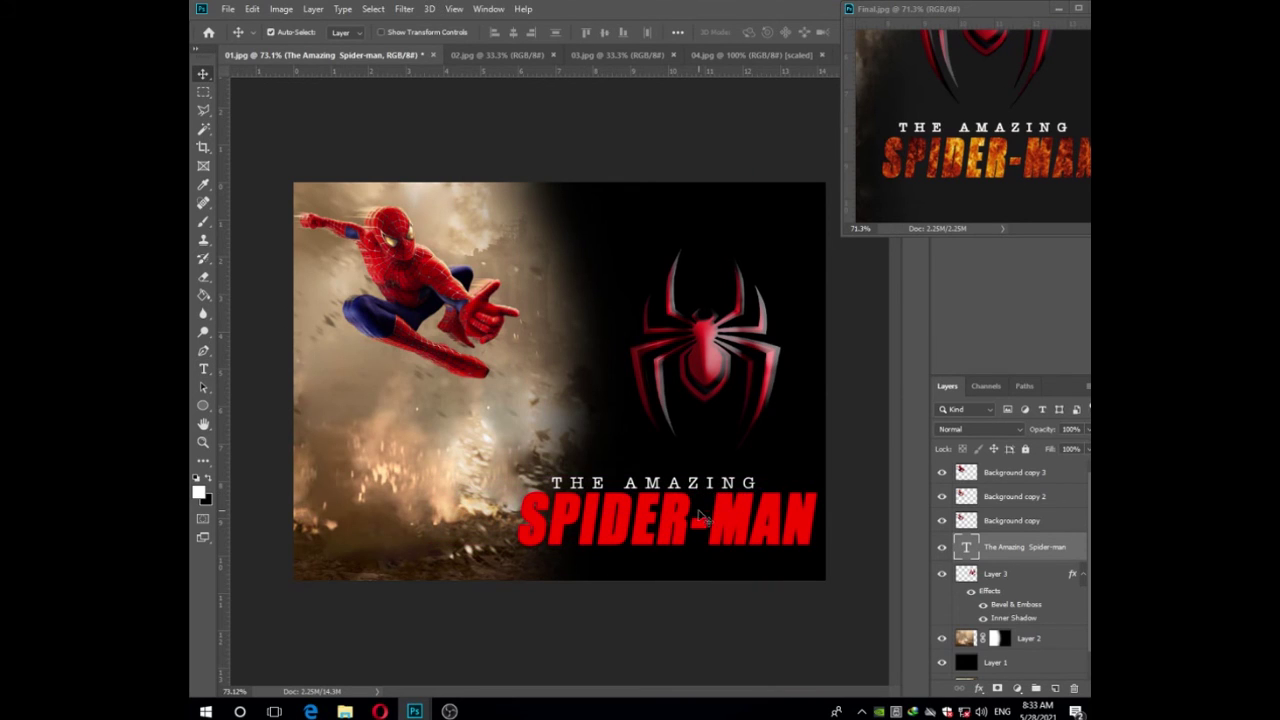
double_click(703, 515)
key(Escape)
key(ctrl+t)
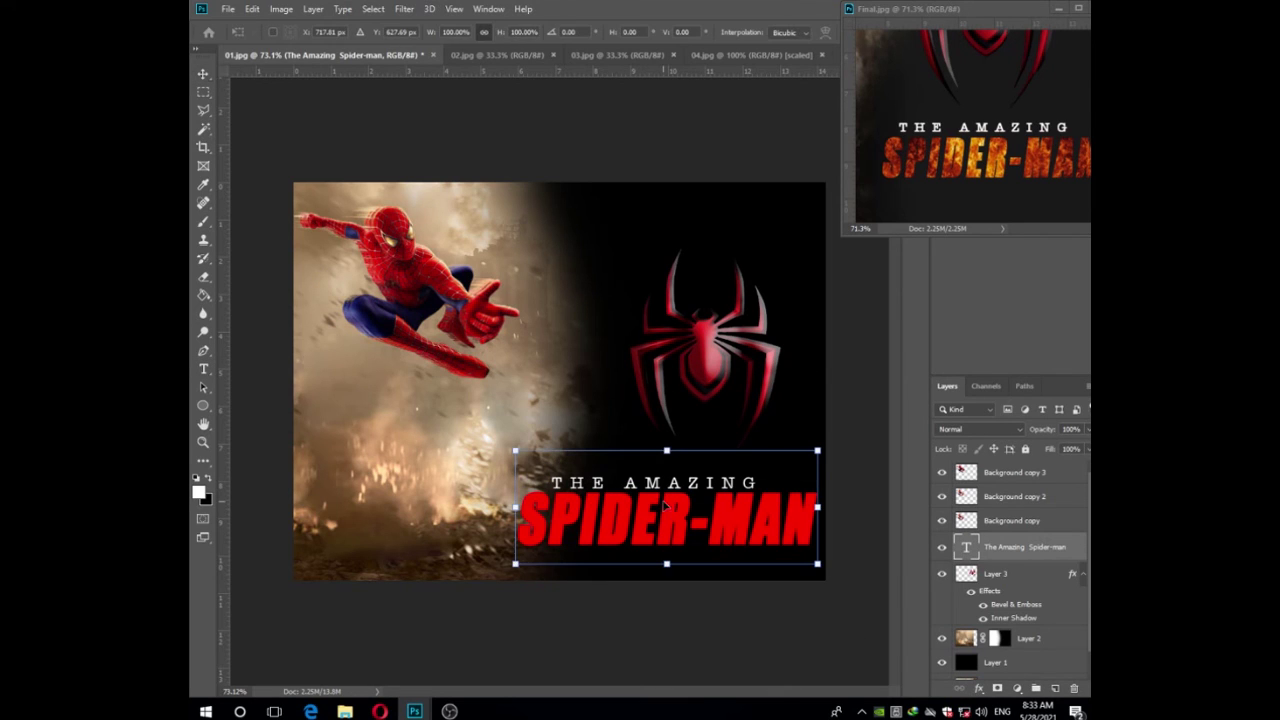
drag(515, 563, 549, 551)
drag(688, 526, 692, 521)
key(Return)
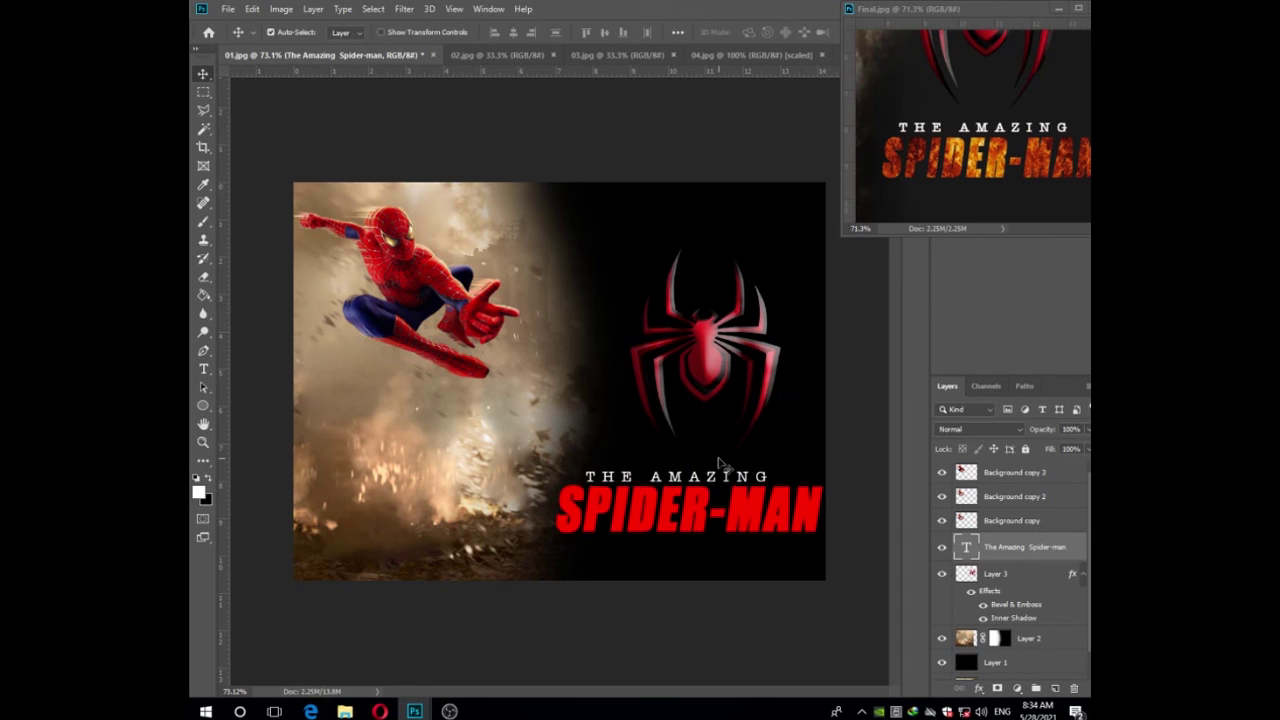
Move the spider emblem left and slightly down so it sits centred above the title
click(720, 352)
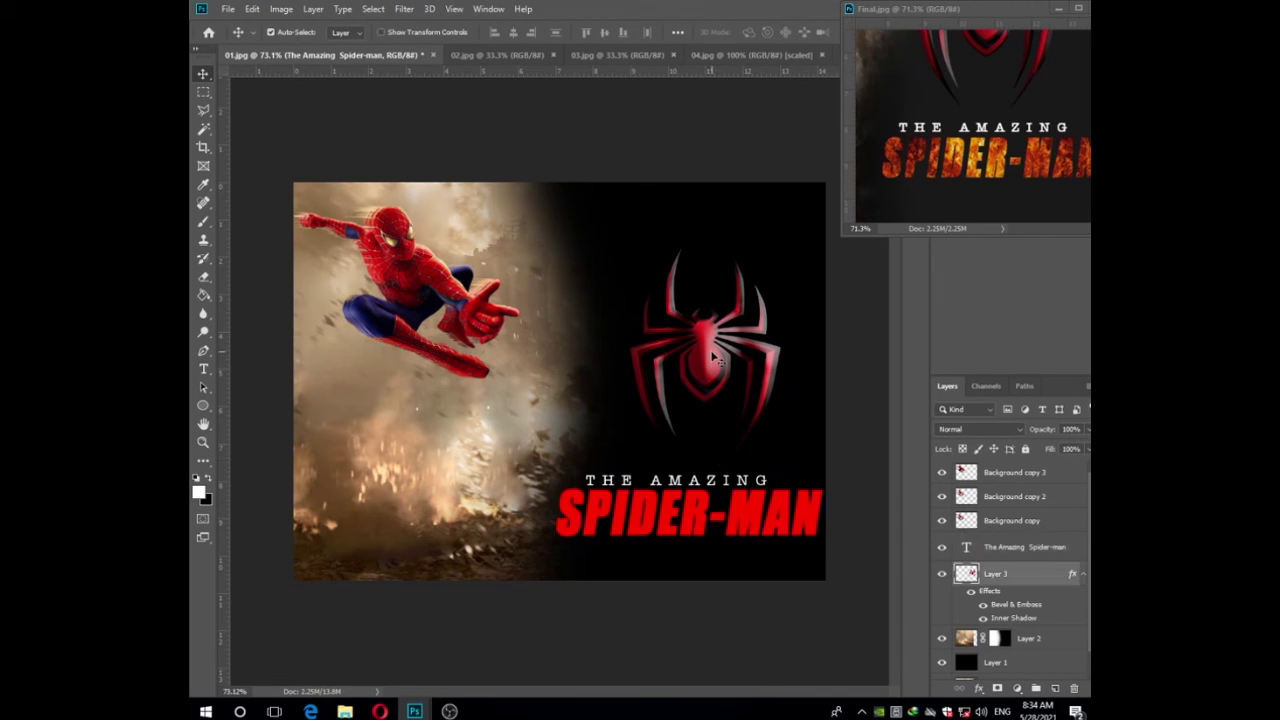
mouse_move(724, 352)
mouse_down()
mouse_move(695, 368)
mouse_move(705, 357)
mouse_up()
Select the whole title text, raise its leading so the two lines sit slightly further apart, and finish the text edit
double_click(966, 547)
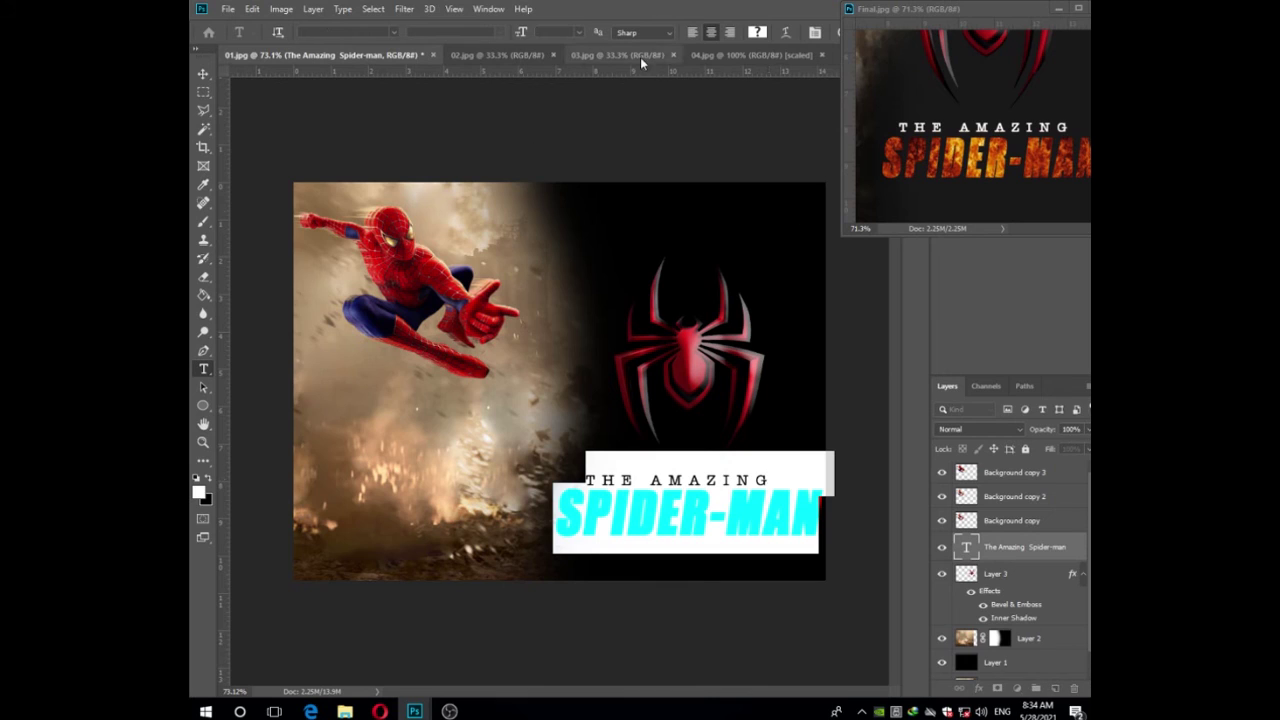
click(815, 33)
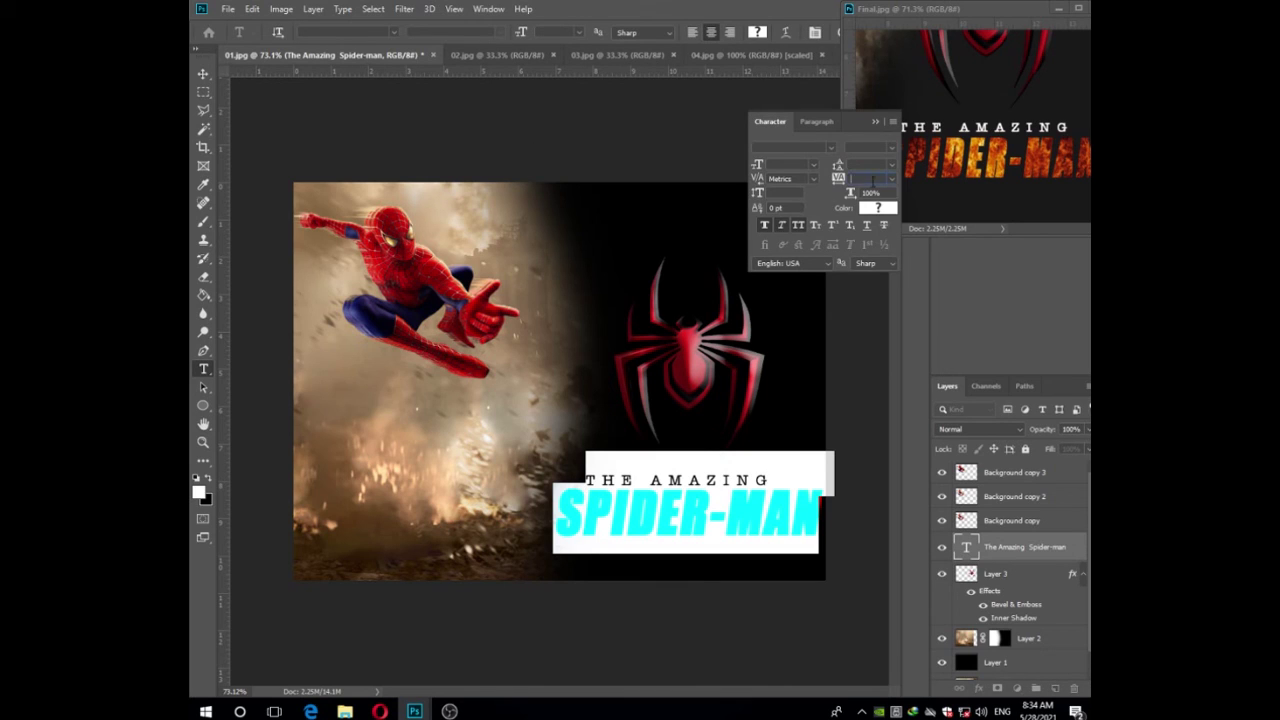
drag(773, 483, 586, 481)
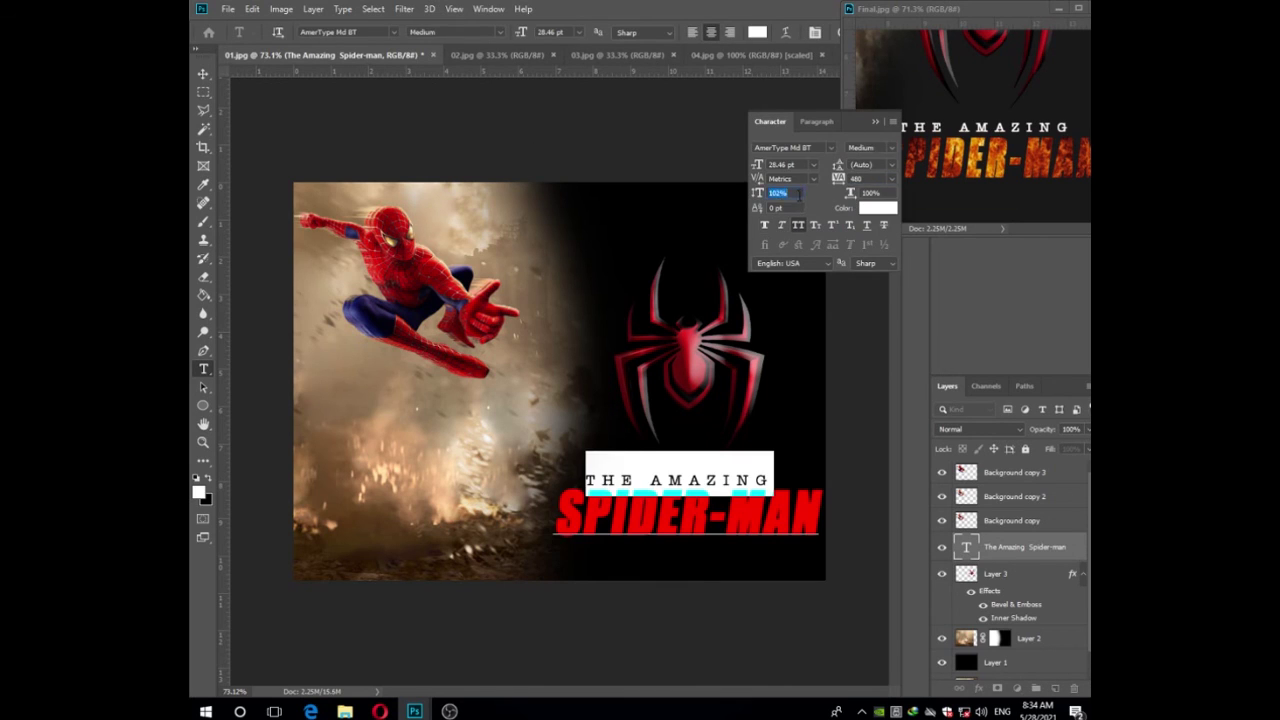
click(868, 166)
key(ctrl+a)
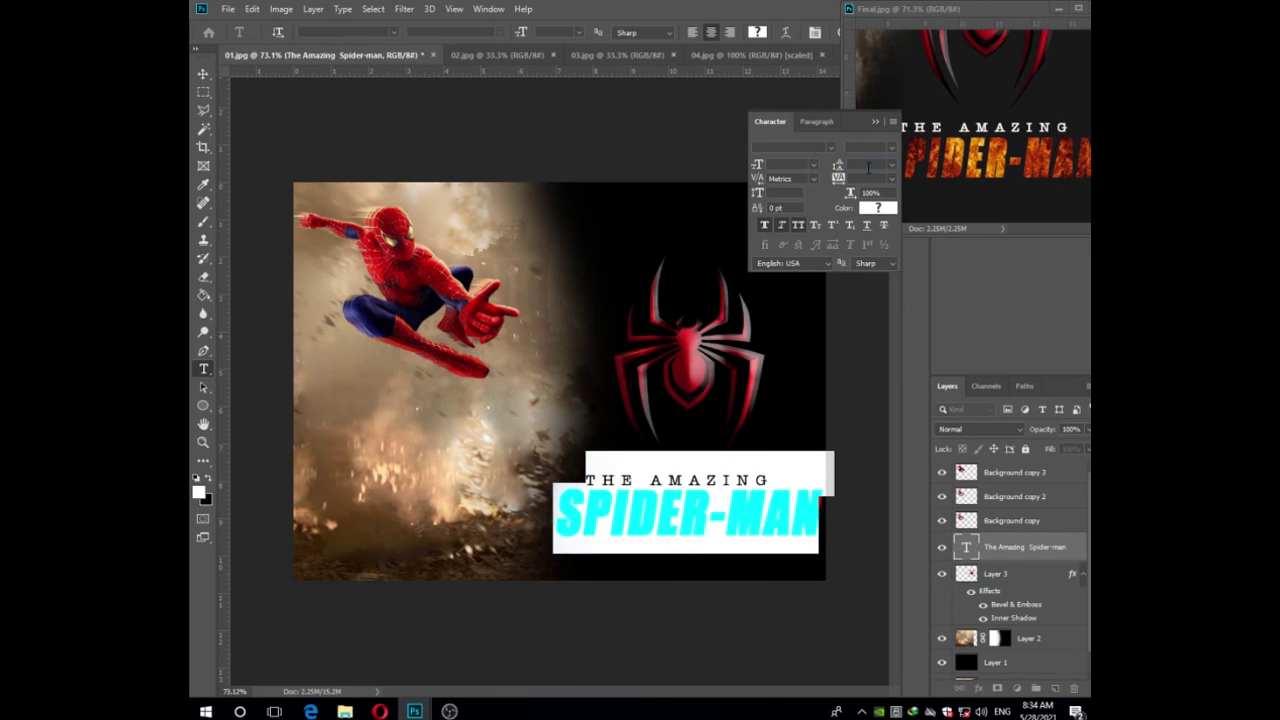
key(Up)
key(Up)
key(Up)
key(Up)
key(Up)
key(Up)
key(Up)
key(Up)
key(Up)
key(Up)
key(Up)
key(Up)
key(Up)
key(Up)
key(Up)
key(Up)
key(Up)
key(Up)
key(Up)
key(Up)
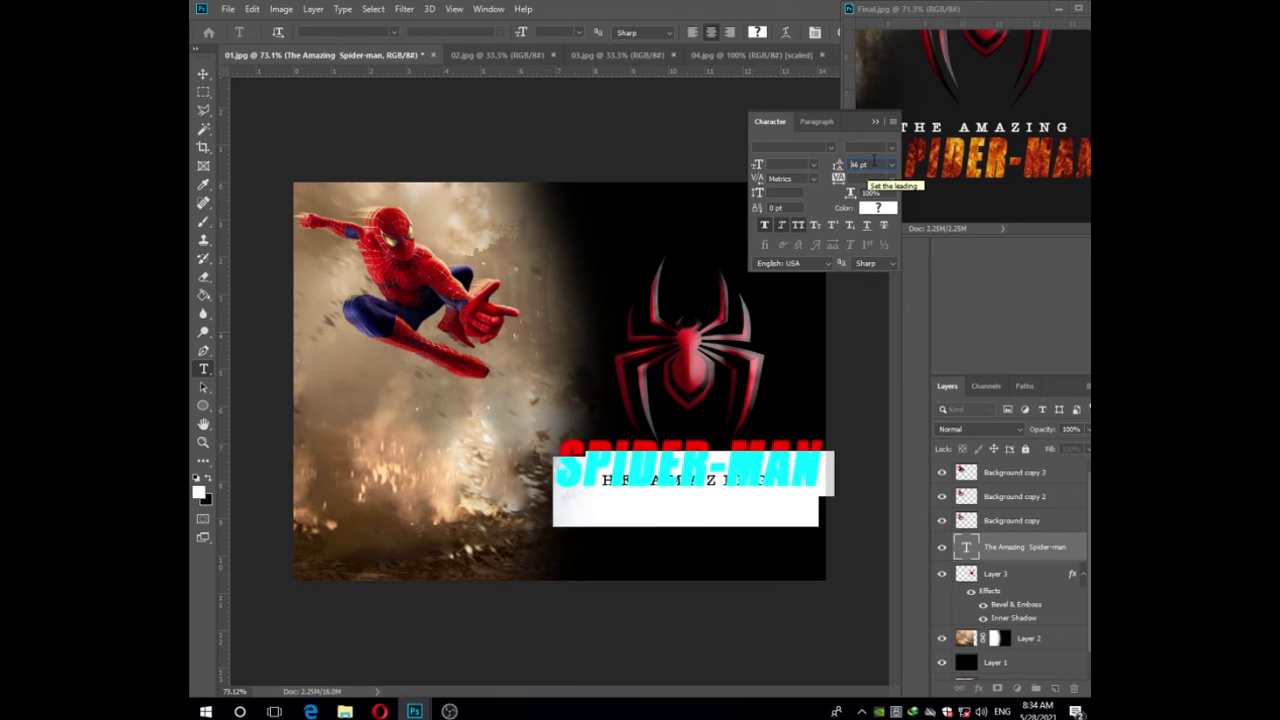
click(527, 435)
click(204, 74)
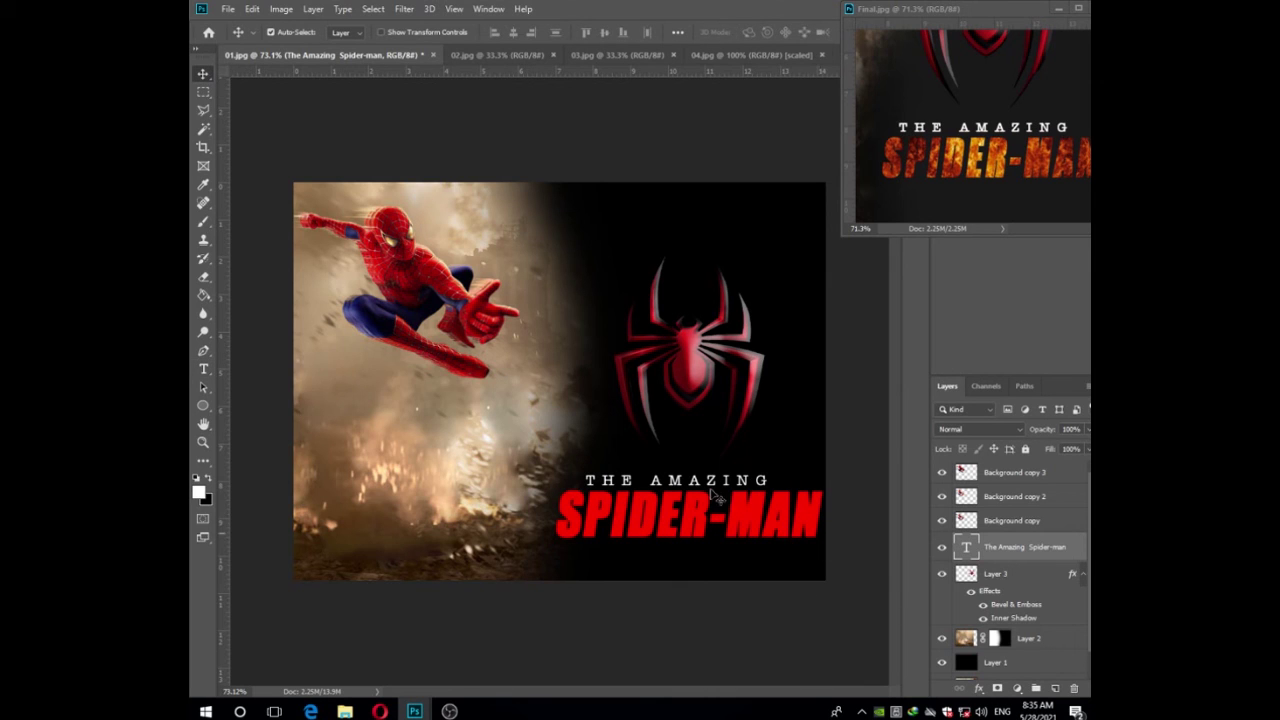
Copy the entire fire texture from 04.jpg and paste it into 01.jpg as a layer directly above the title
click(724, 54)
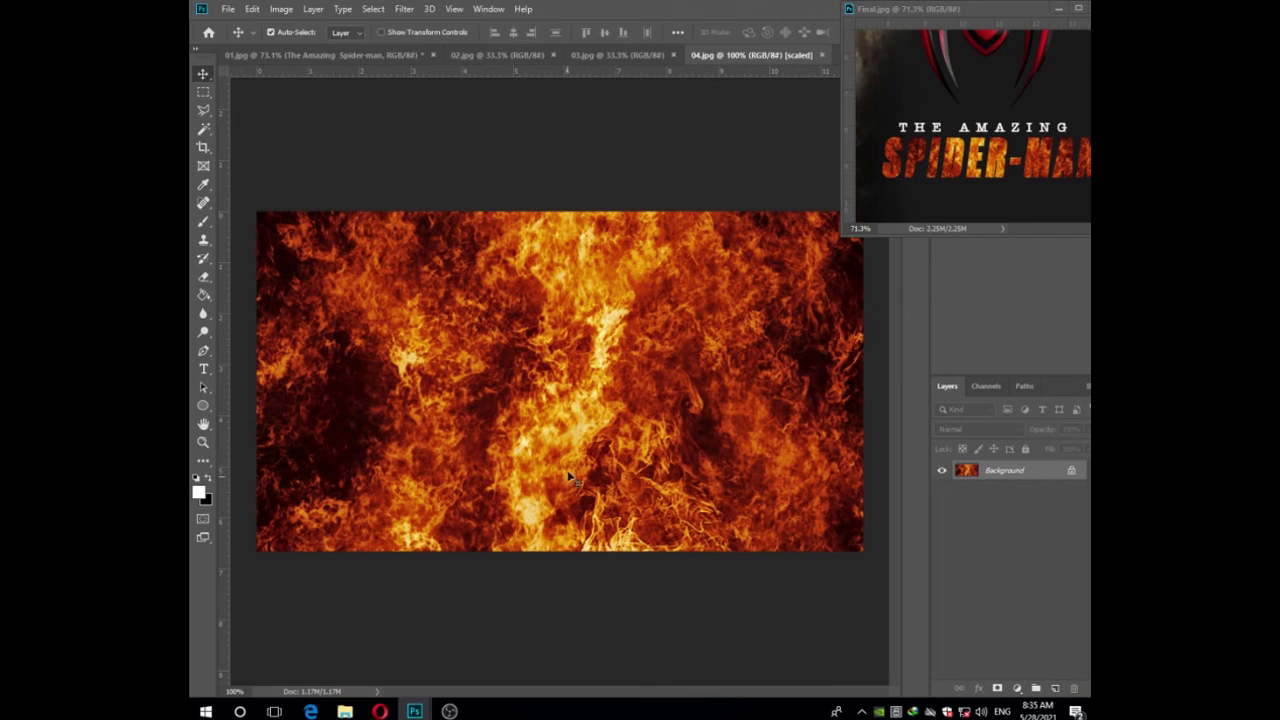
key(ctrl+a)
click(334, 55)
key(ctrl+v)
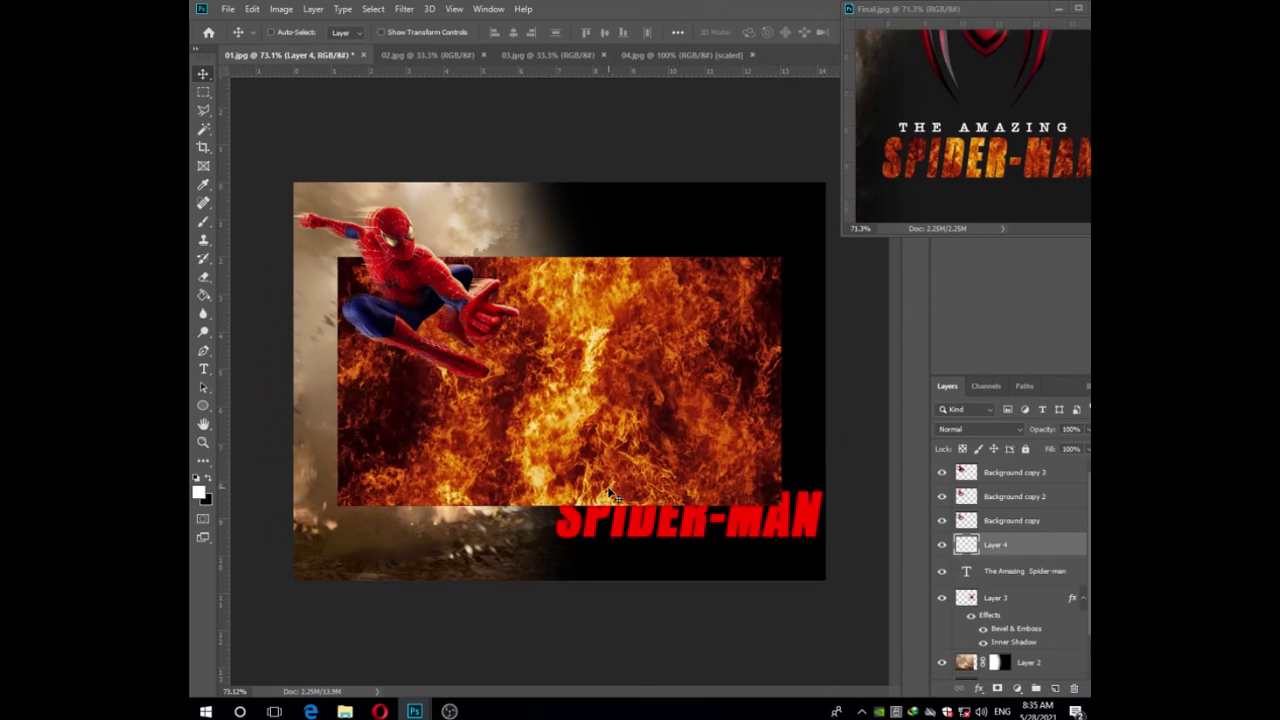
Position the fire texture so it covers the whole "SPIDER-MAN" line and leaves the "THE AMAZING" line uncovered
drag(629, 319, 784, 601)
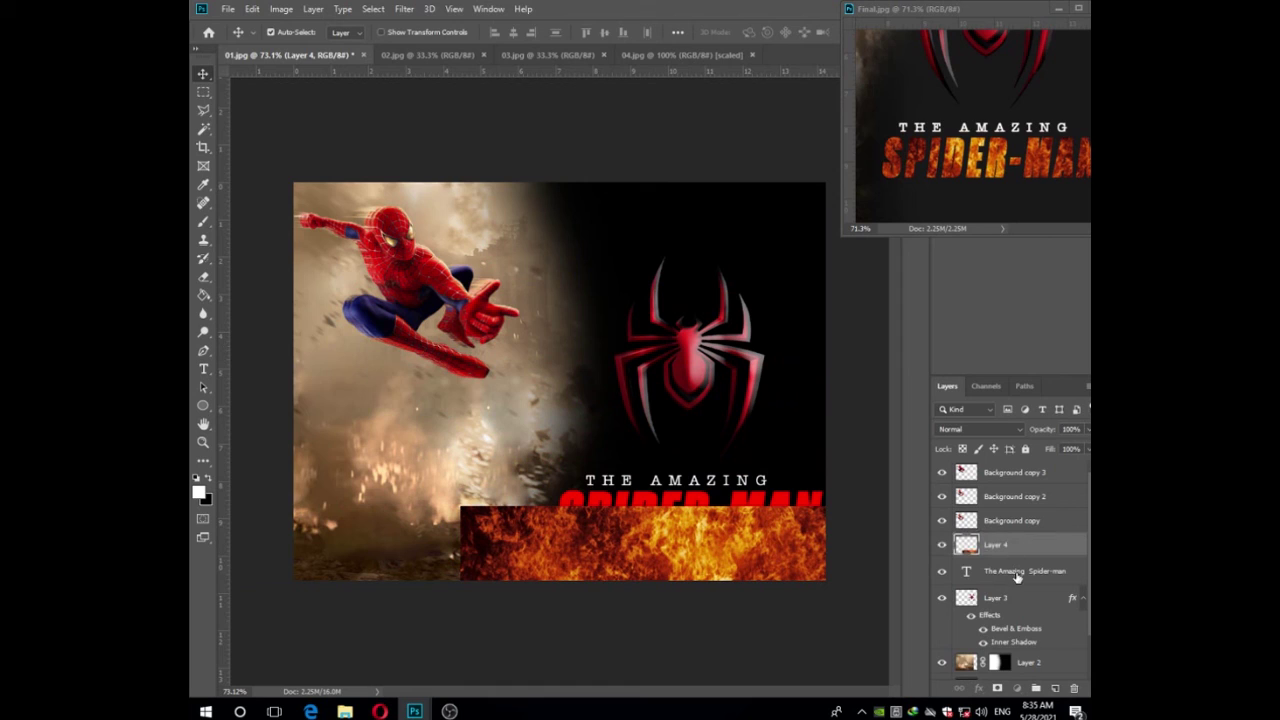
drag(700, 545, 703, 527)
key(Down)
key(Down)
key(Down)
key(Down)
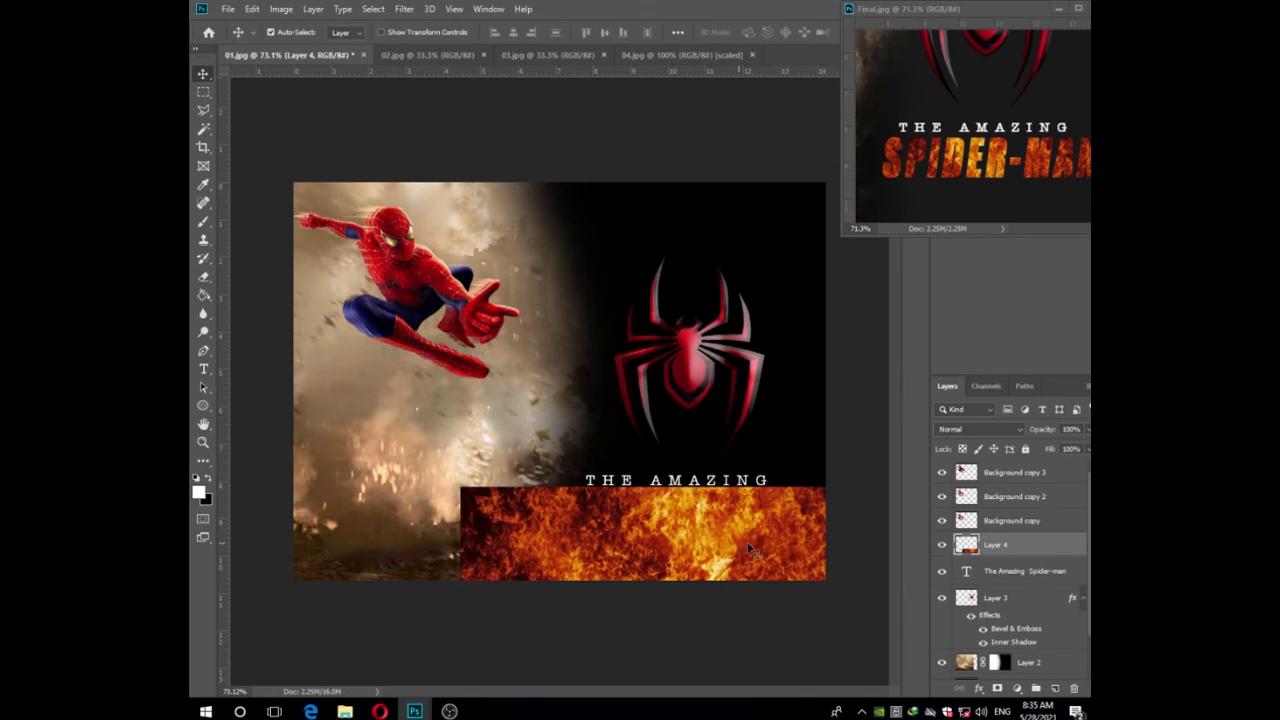
Clip the fire layer to the title text with a clipping mask and shift the flames left within the "SPIDER-MAN" letters
right_click(1008, 546)
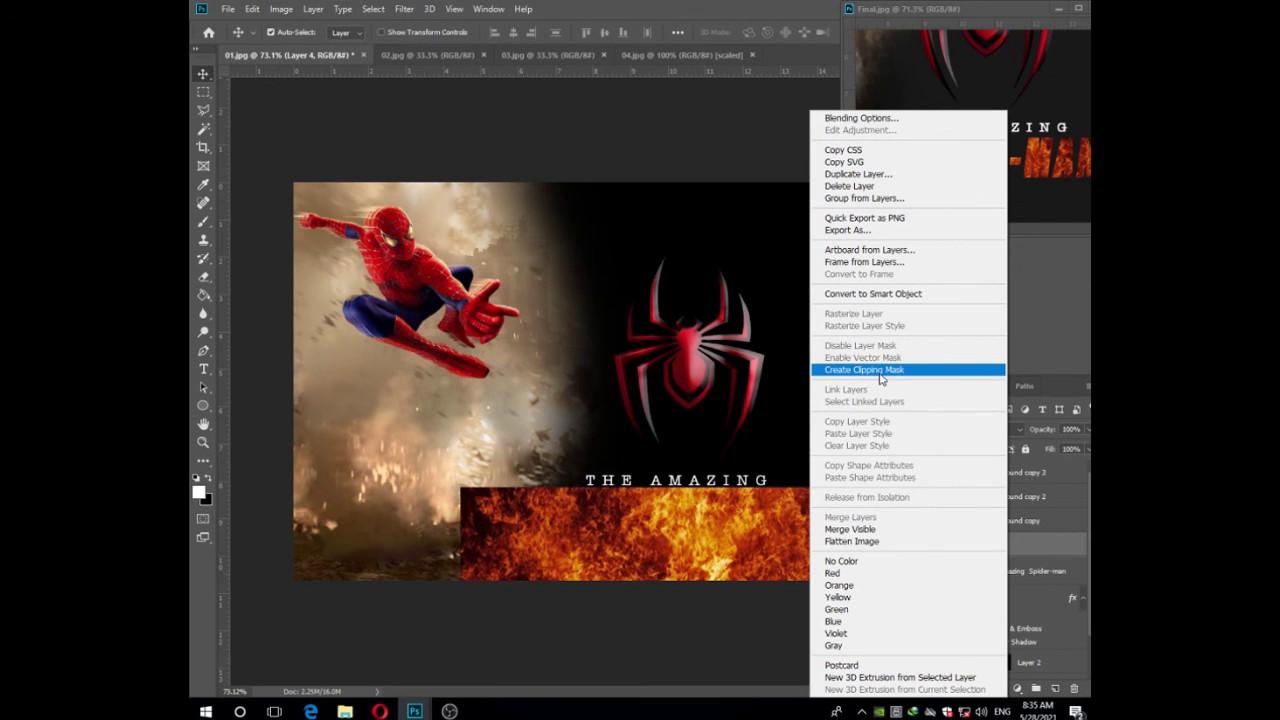
click(880, 371)
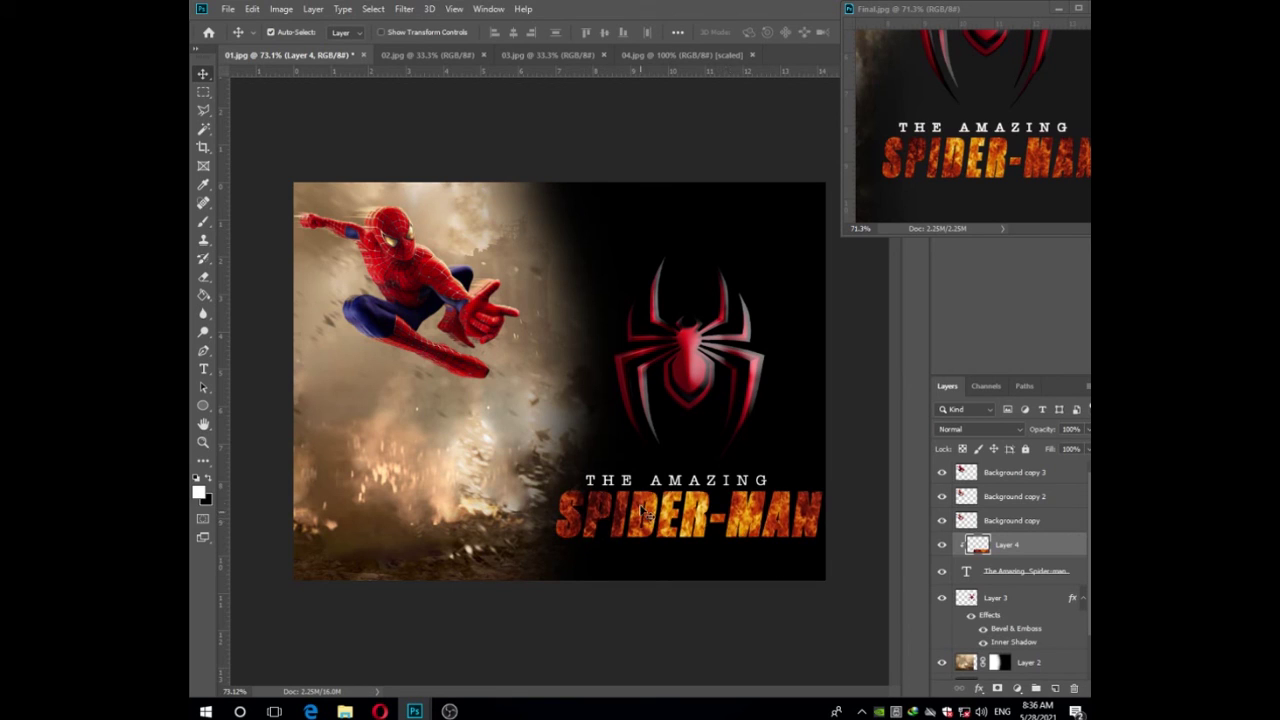
drag(645, 512, 576, 507)
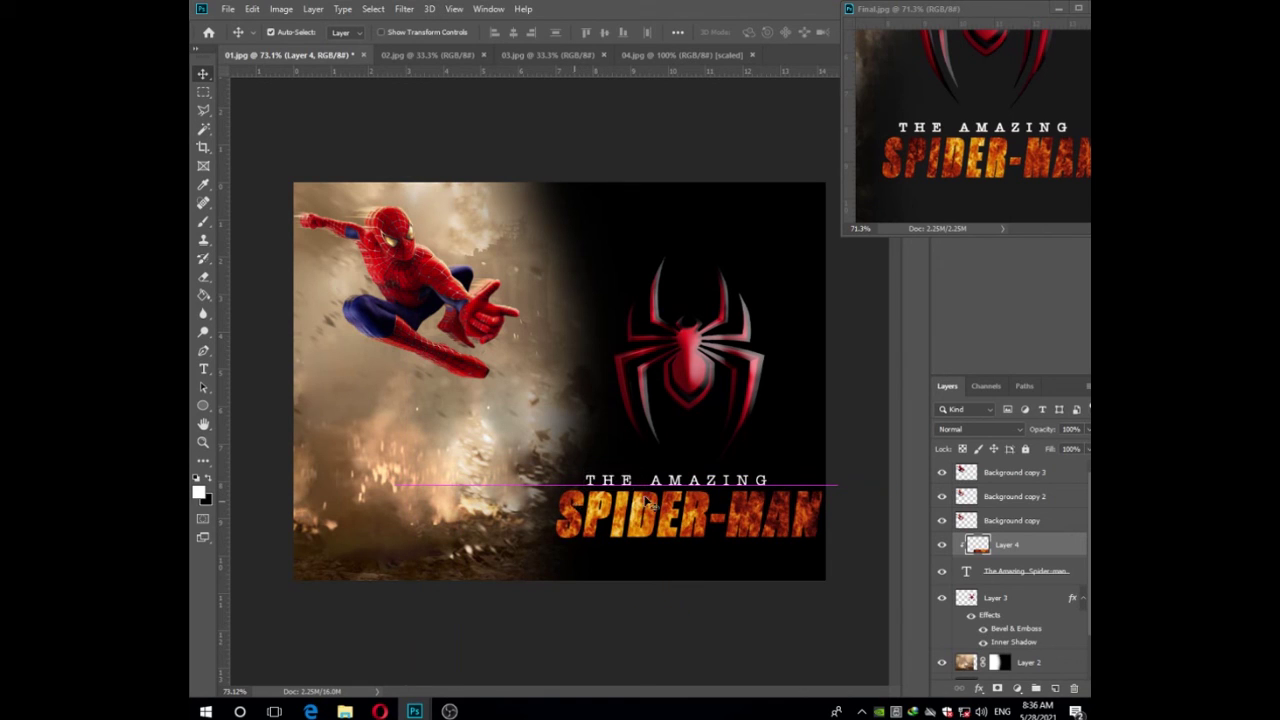
Compare the finished composition in 01.jpg with the whole reference poster in Final.jpg
click(784, 446)
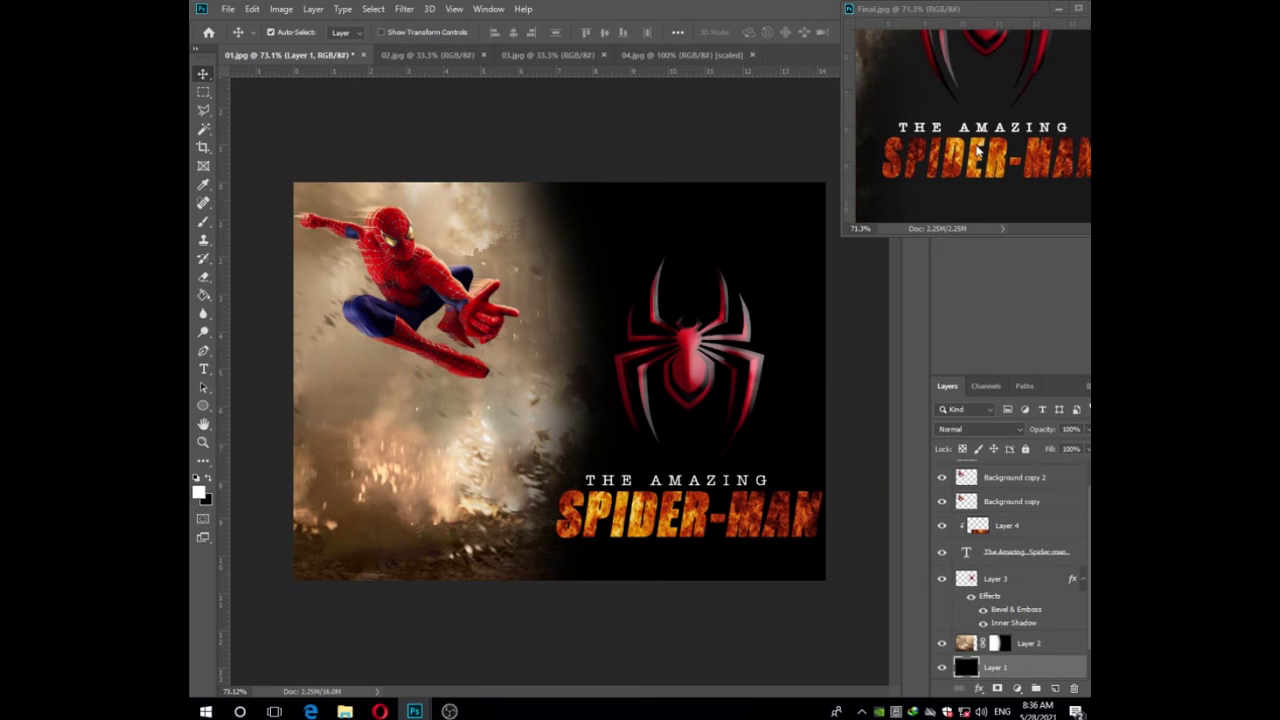
click(980, 147)
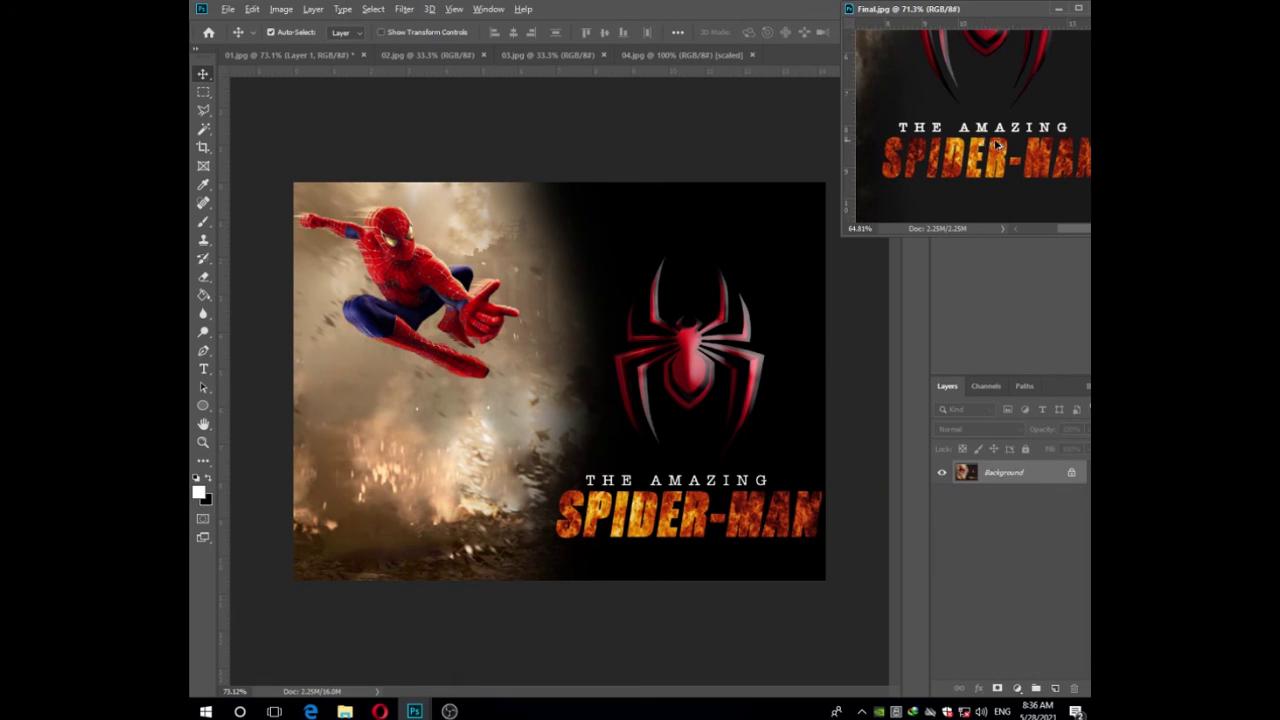
scroll(990, 142, down, 3)
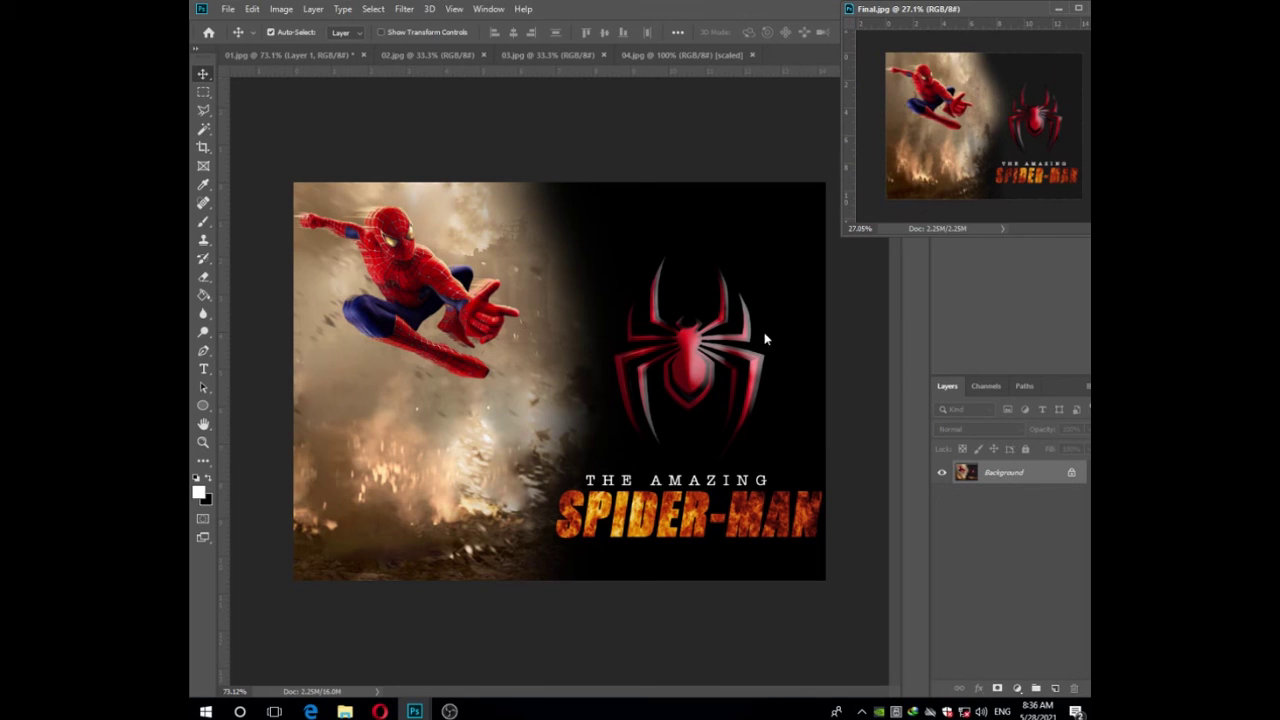
scroll(777, 340, down, 2)
click(837, 349)
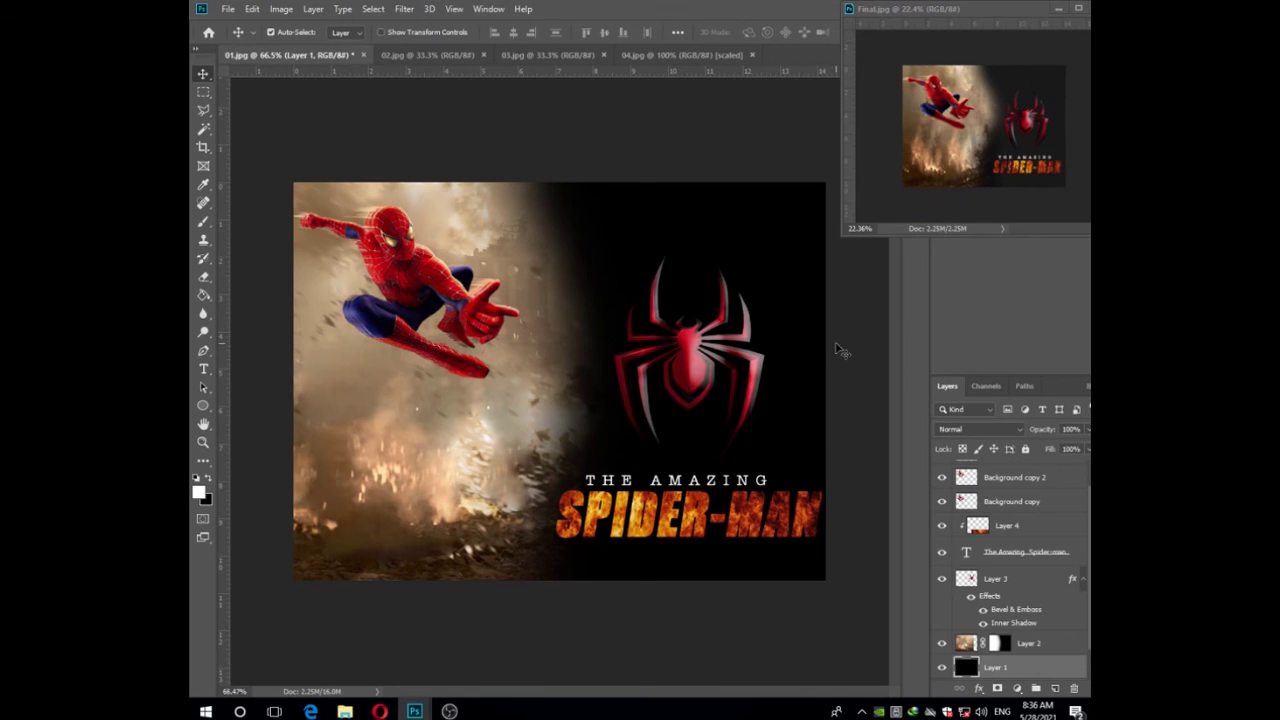
scroll(837, 349, down, 2)
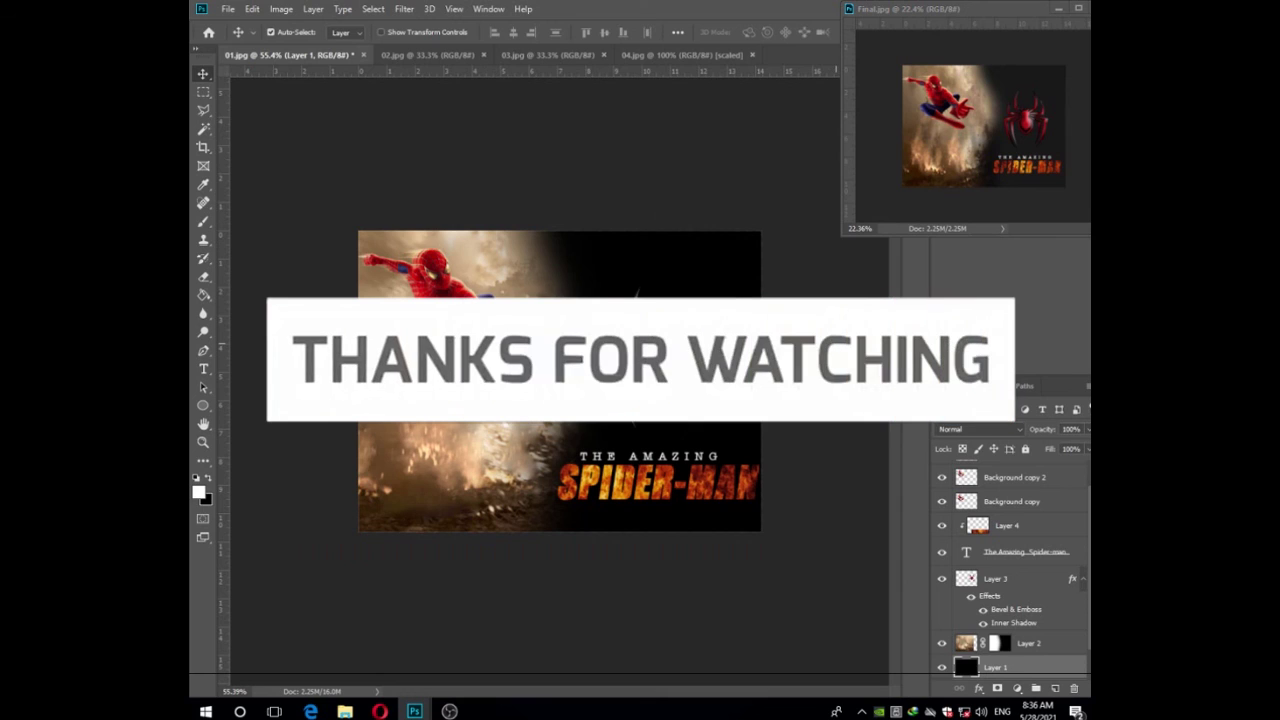